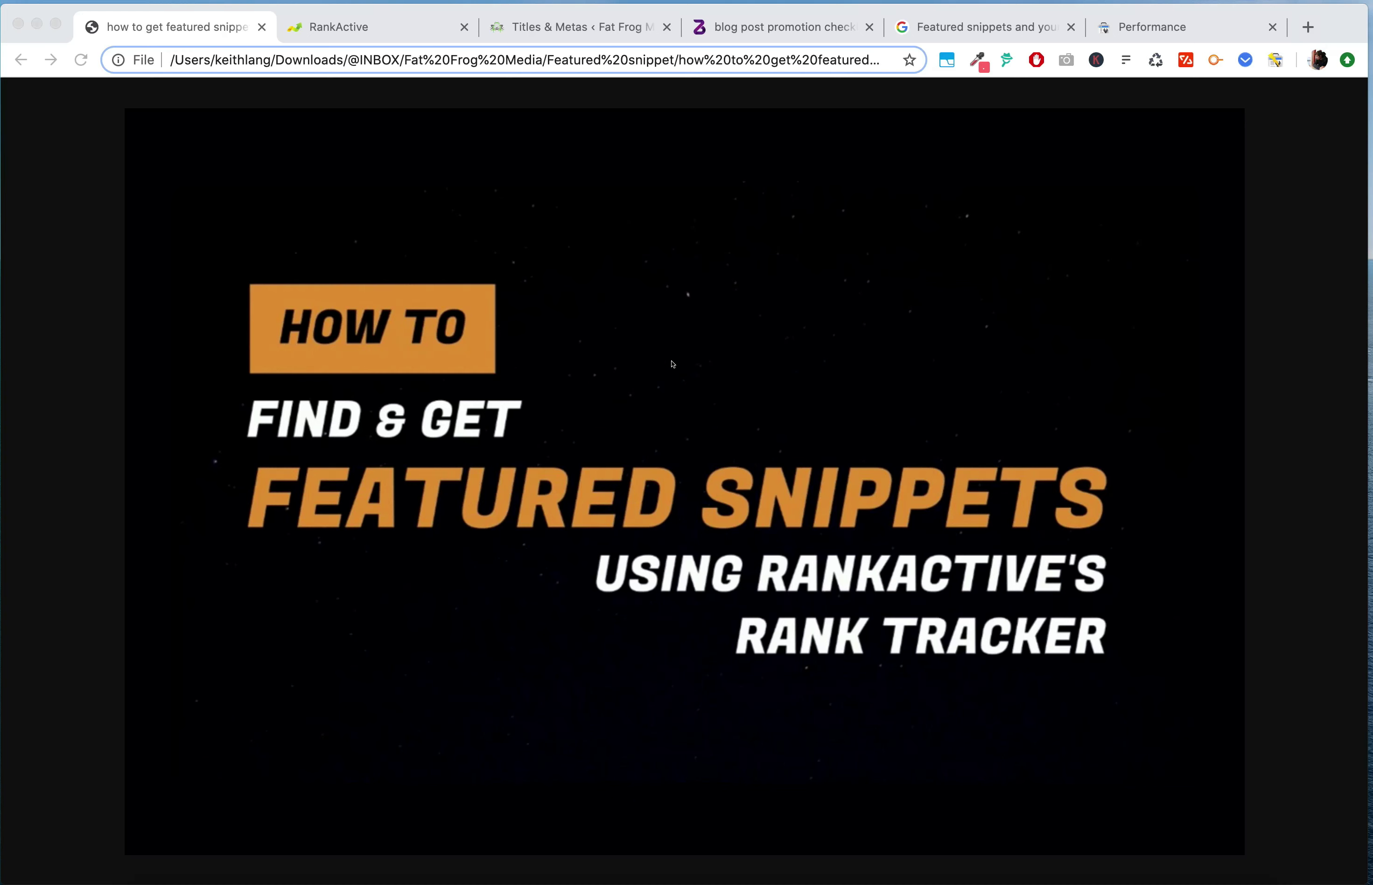
Step: Filter the RankActive tracked keywords to the Featured Snippet SERP element
click(346, 27)
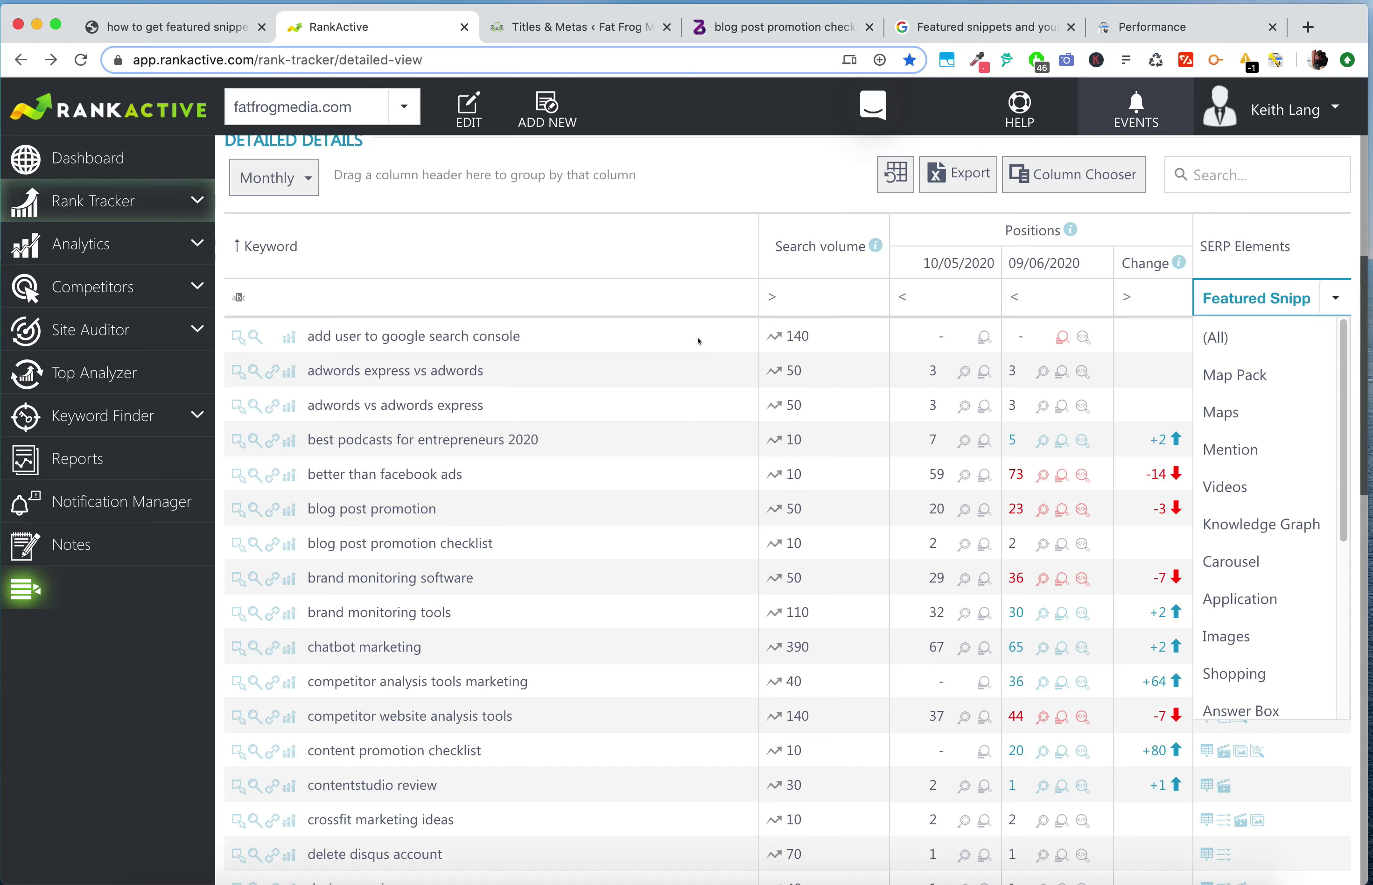
scroll(692, 323, down, 1)
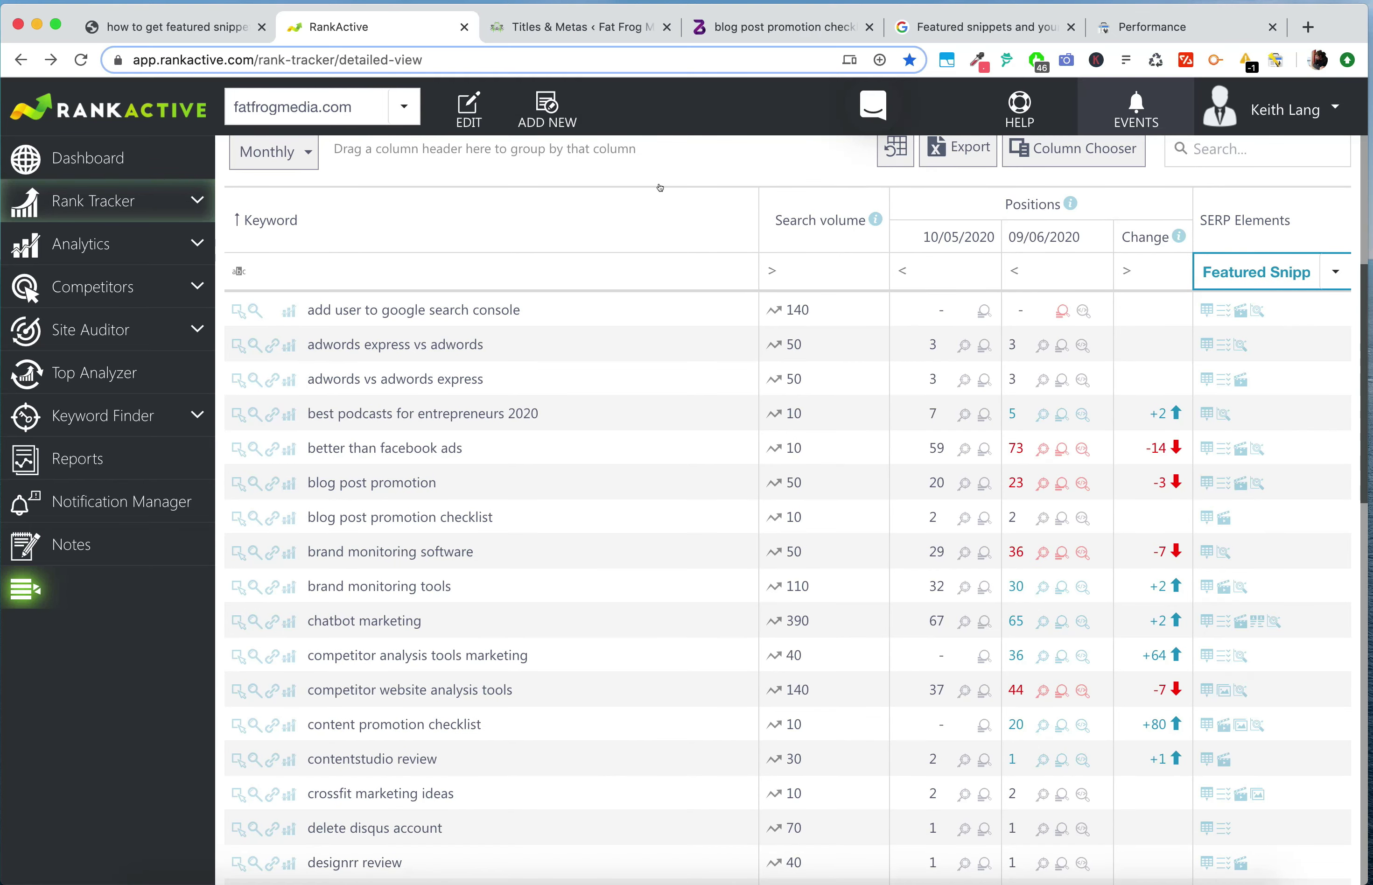
scroll(607, 537, down, 3)
scroll(625, 528, up, 3)
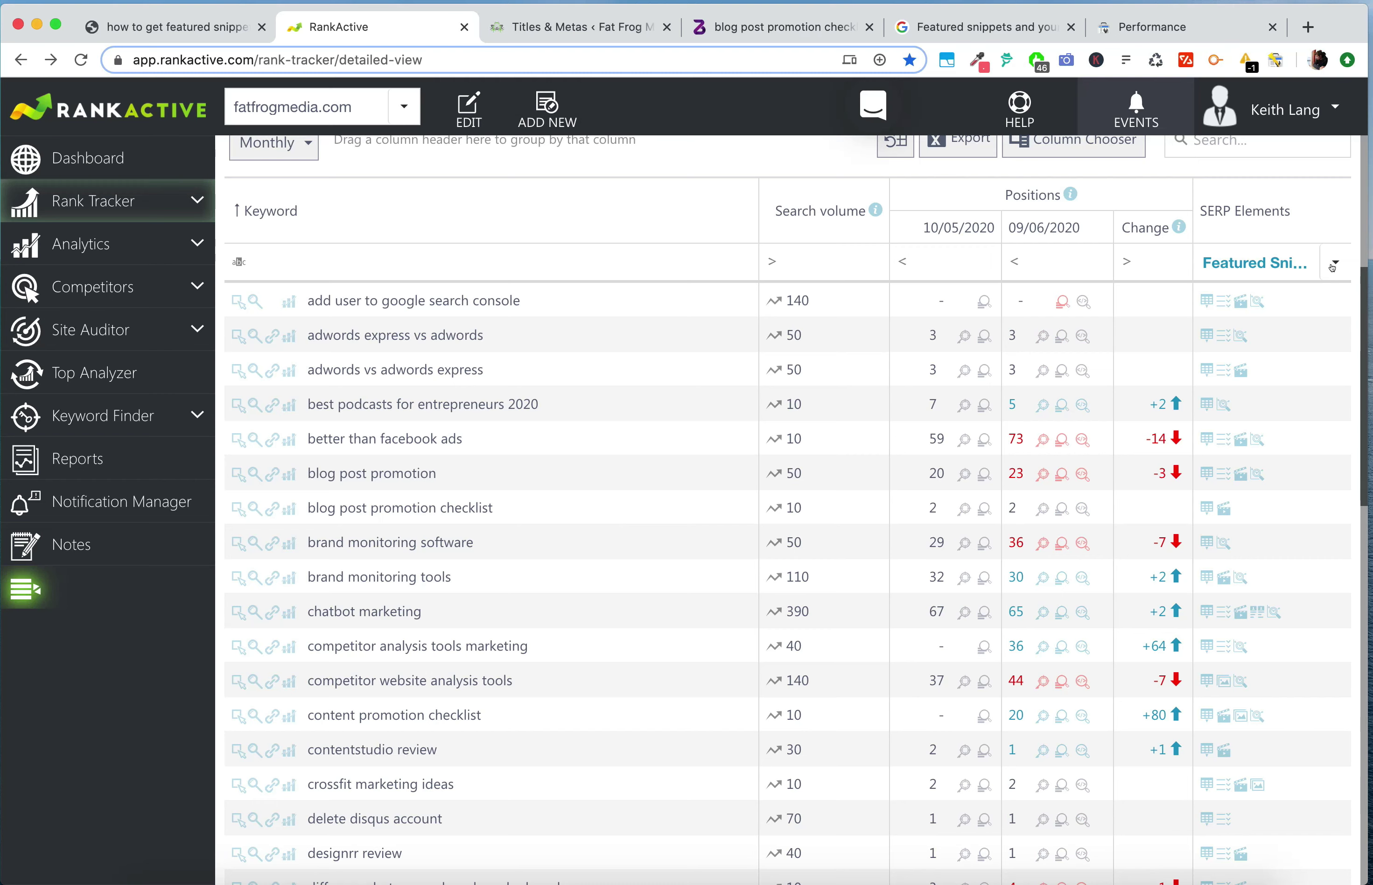
click(1267, 262)
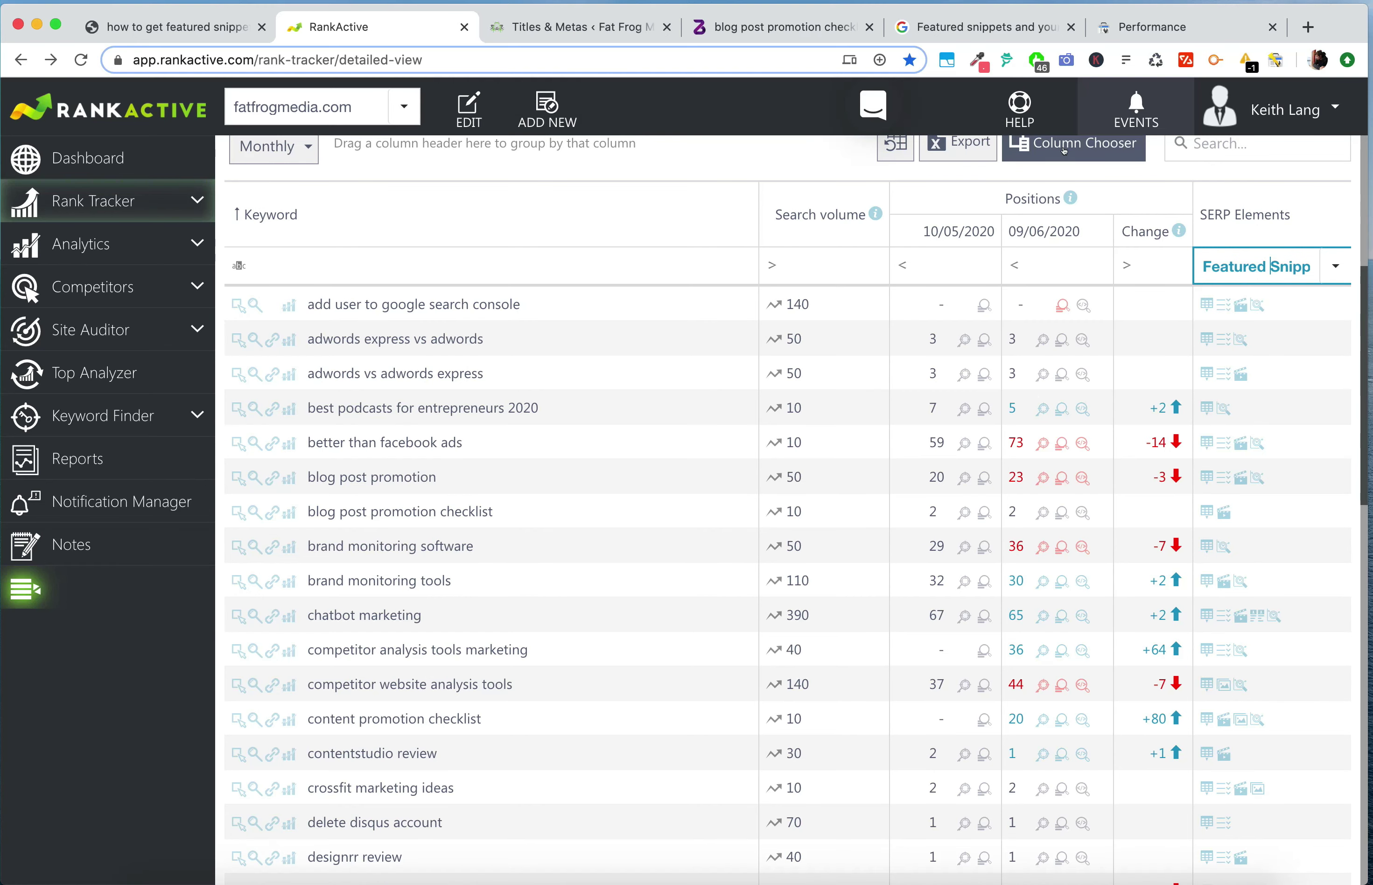
scroll(1071, 146, up, 2)
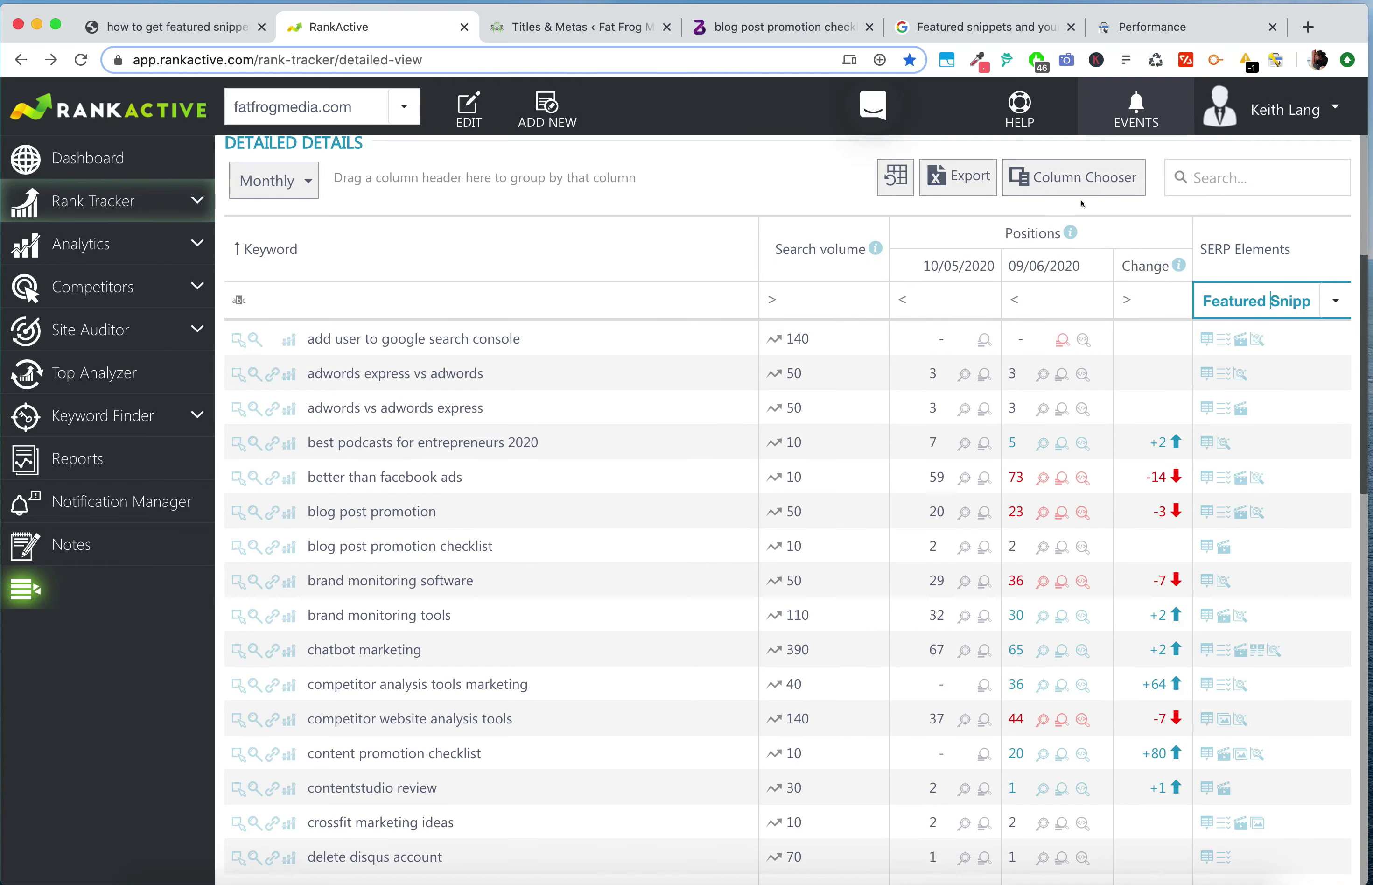
click(1290, 300)
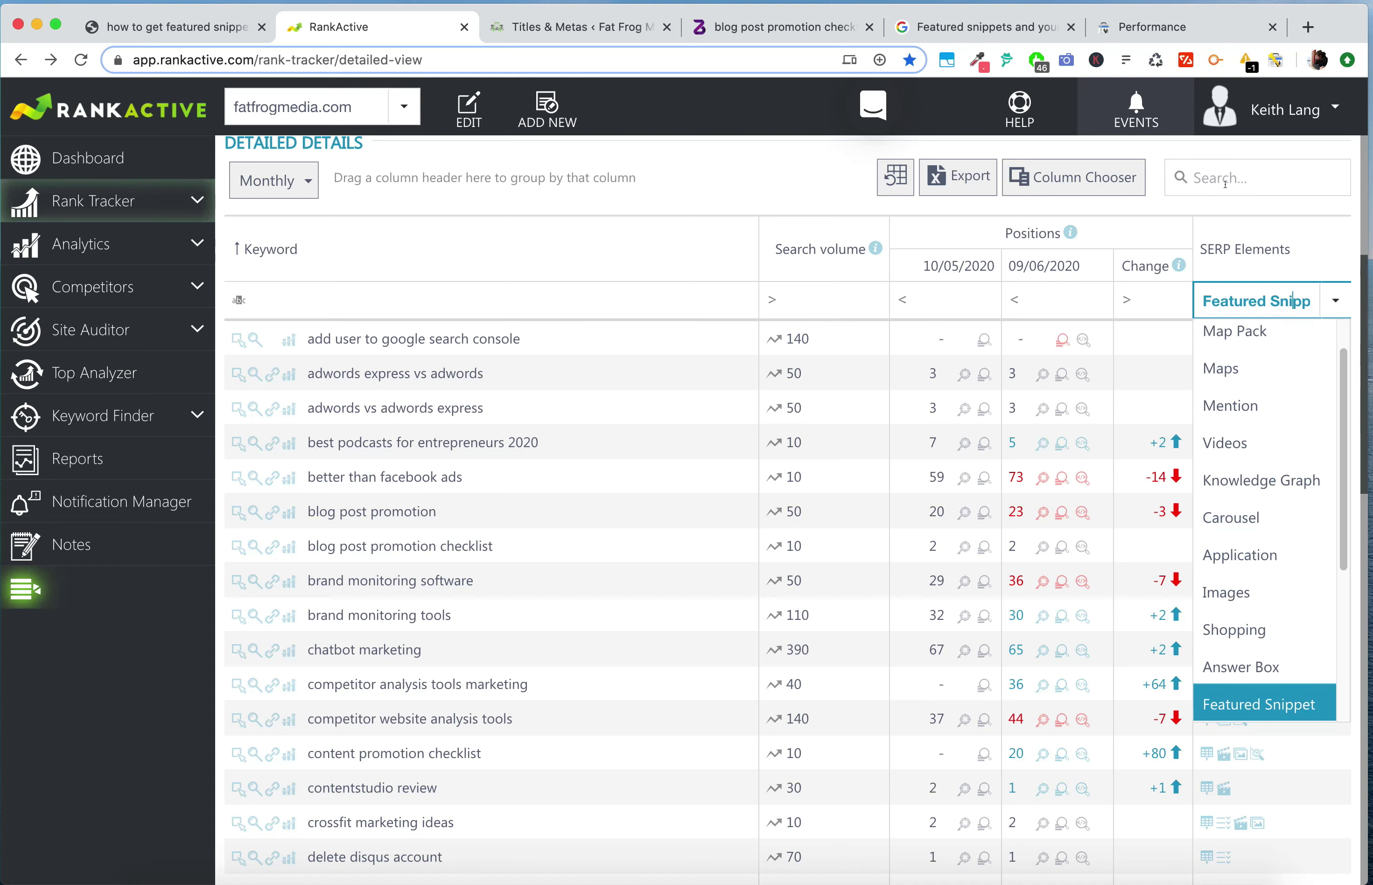
click(1231, 203)
Step: Select the 'blog post promotion checklist' keyword's position to bring up its top results
scroll(1233, 511, down, 1)
mouse_move(1233, 507)
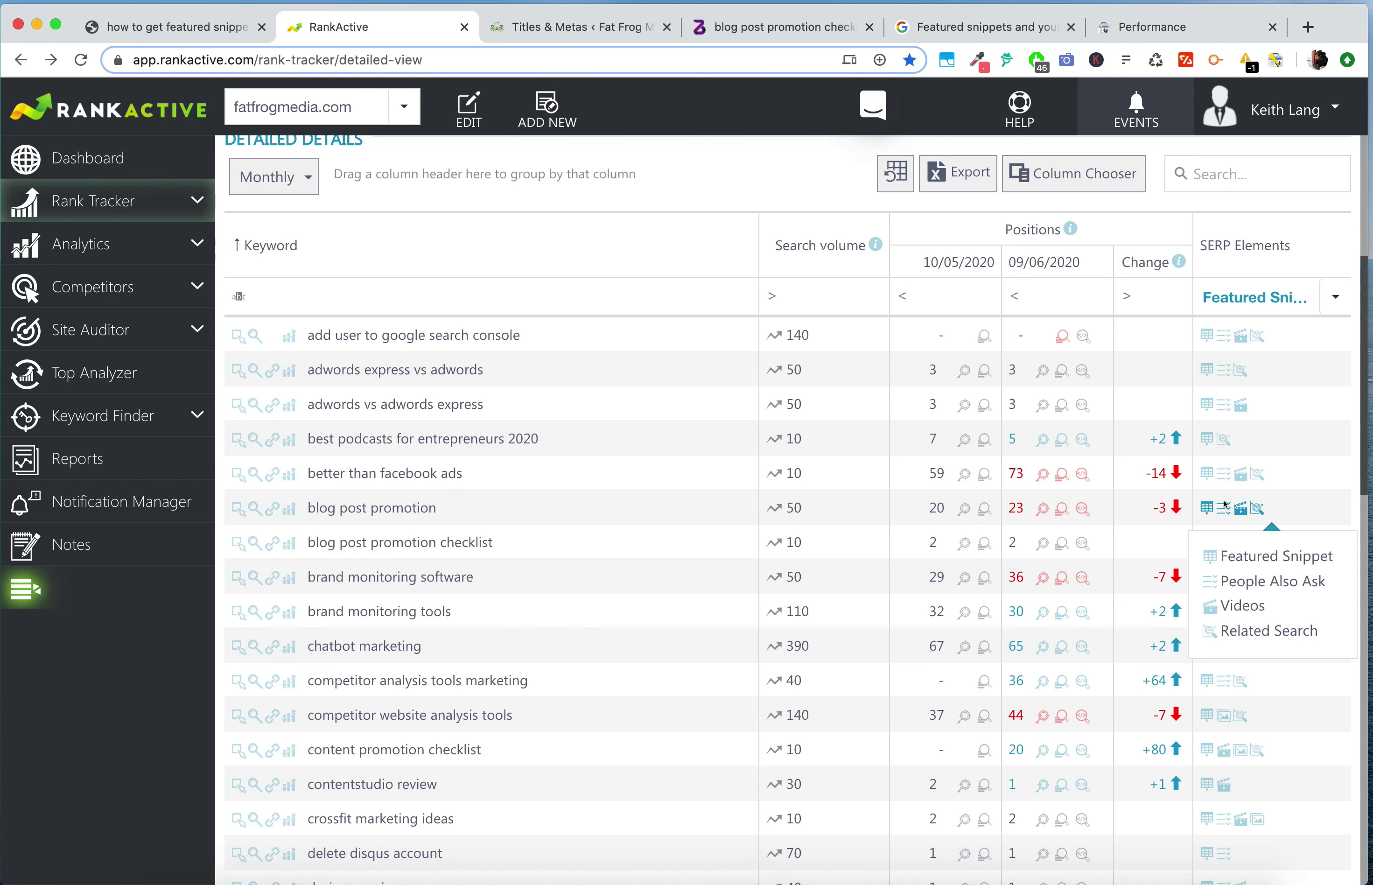
mouse_move(1205, 336)
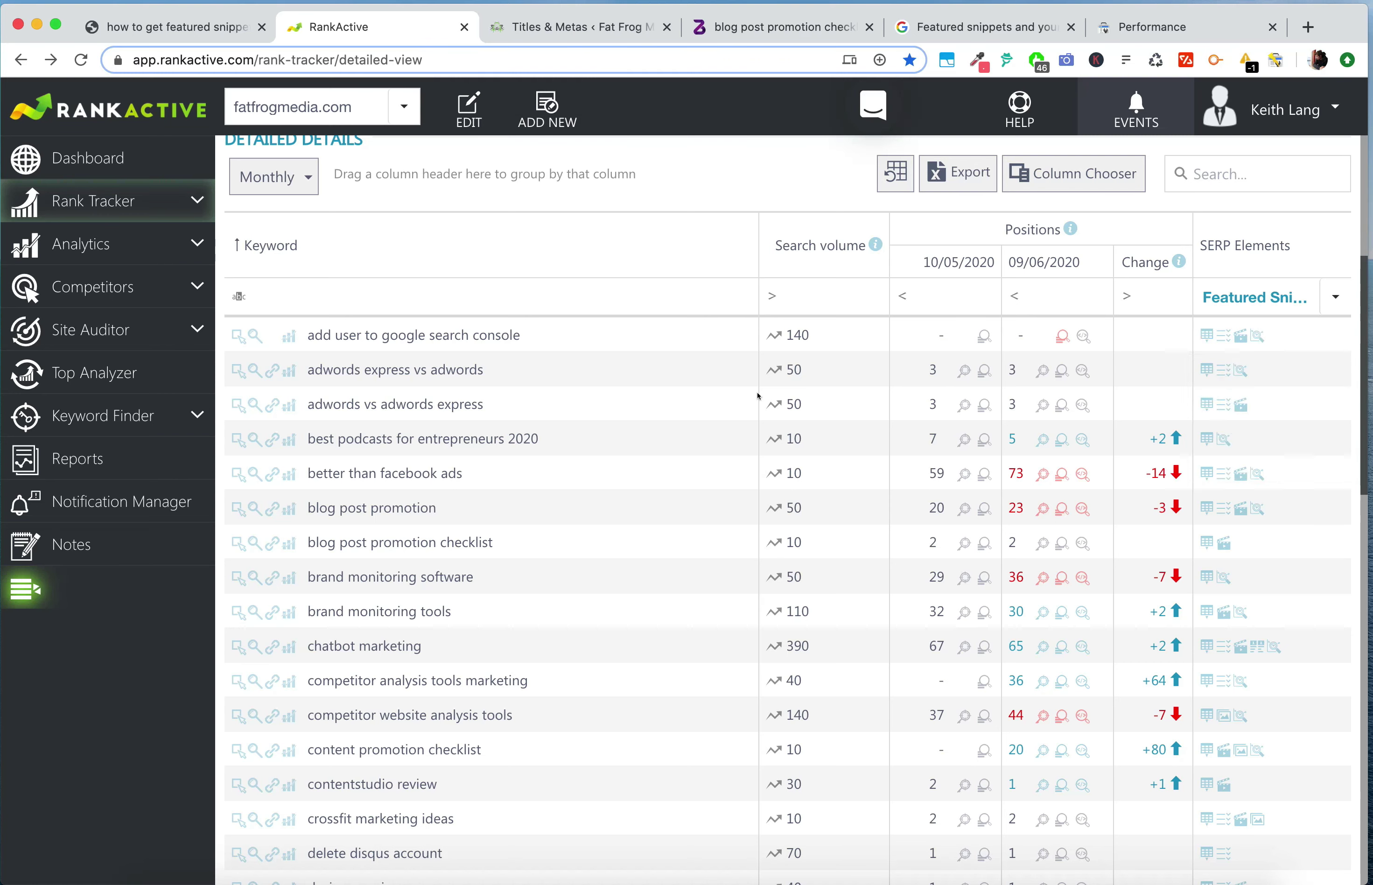
scroll(420, 571, down, 1)
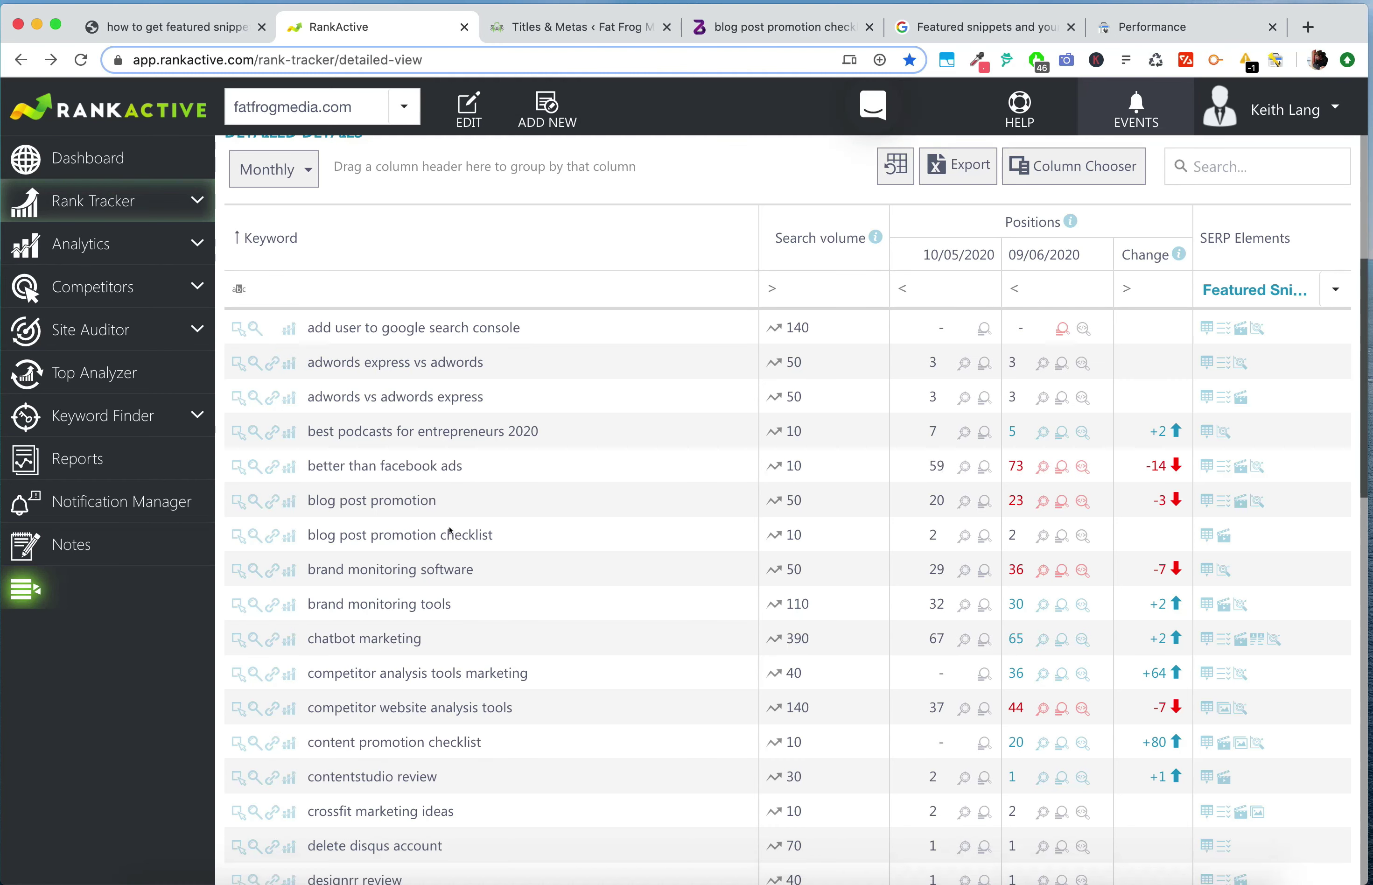
click(519, 535)
mouse_move(1211, 538)
Step: Load the 09/06/2020 top results and highlight the fatfrogmedia.com result's rank at position 4
click(1061, 536)
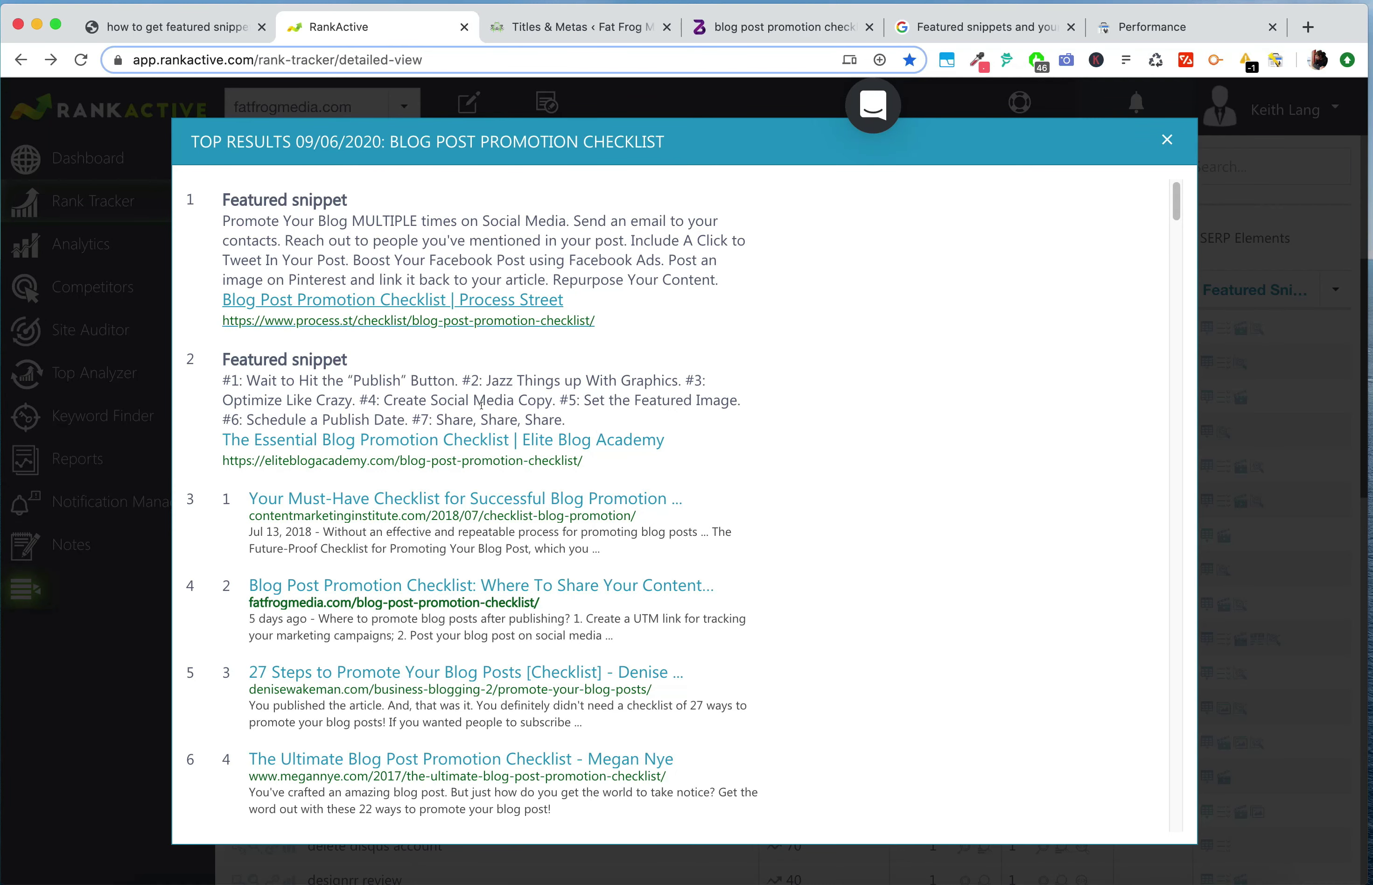
scroll(520, 501, down, 1)
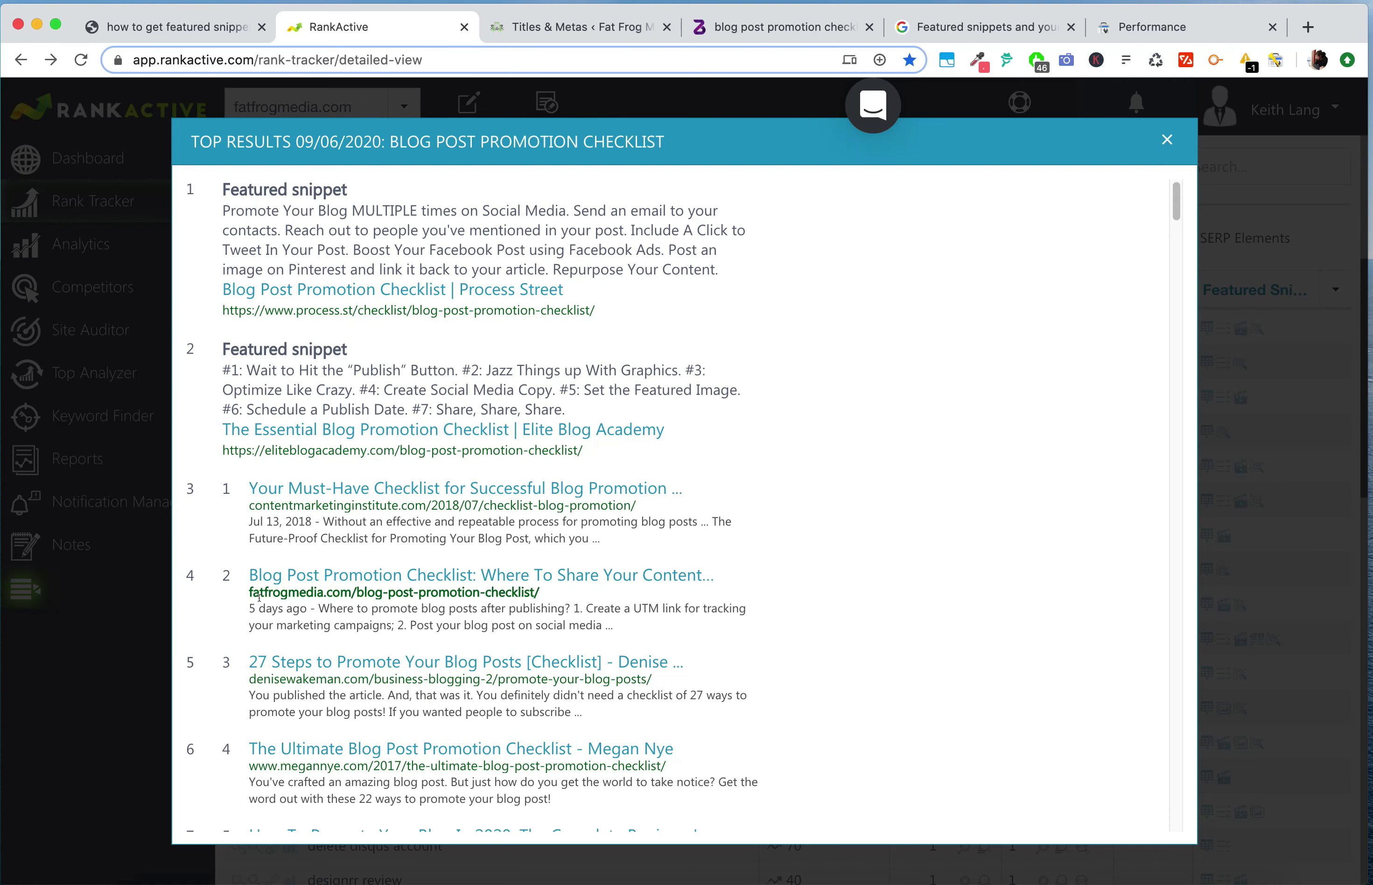
double_click(225, 575)
double_click(190, 575)
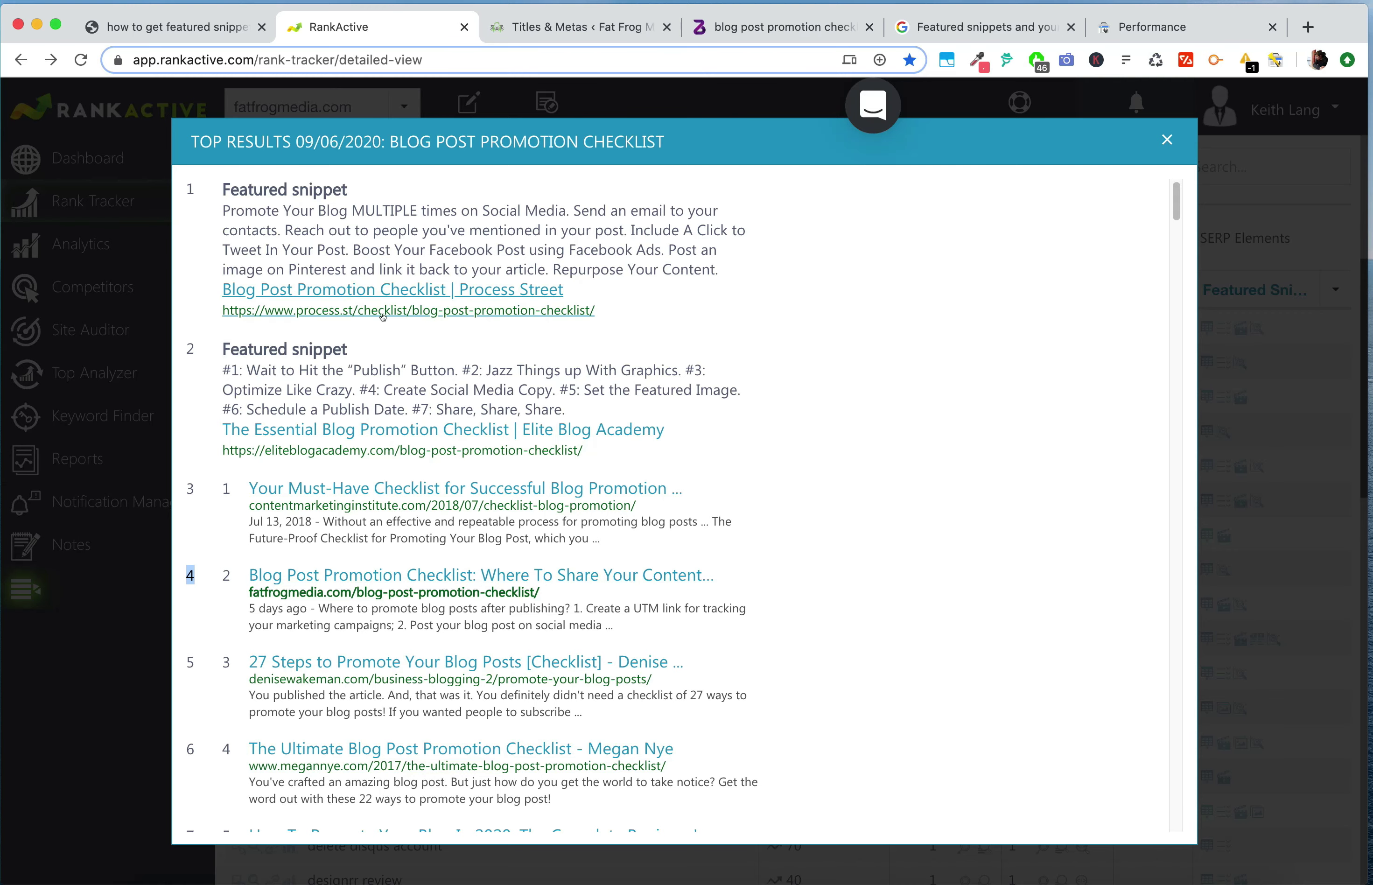
Step: Open the Process Street featured snippet page, then return to RankActive's top results and scroll them
click(394, 287)
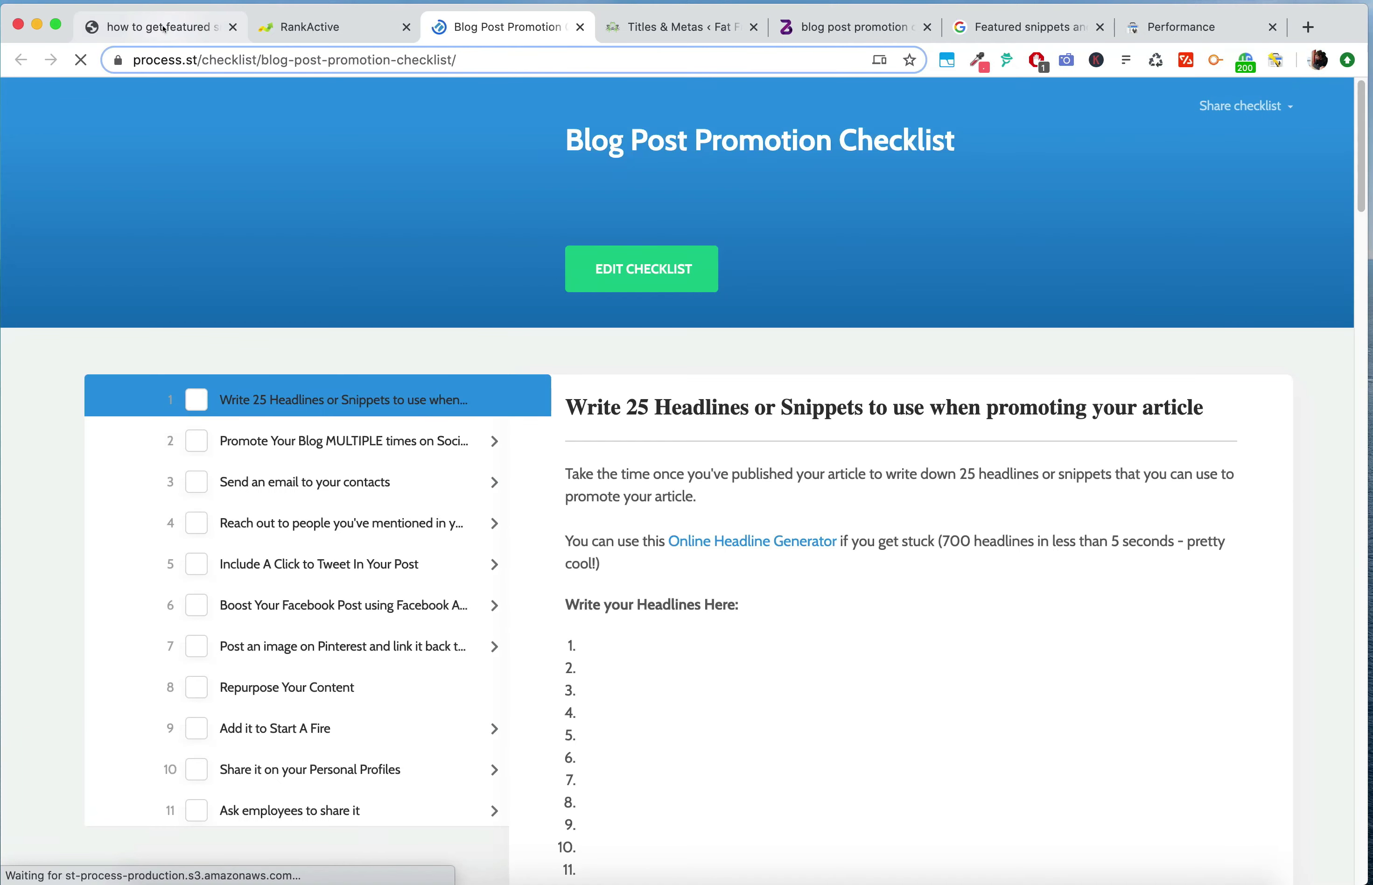
click(171, 26)
click(321, 27)
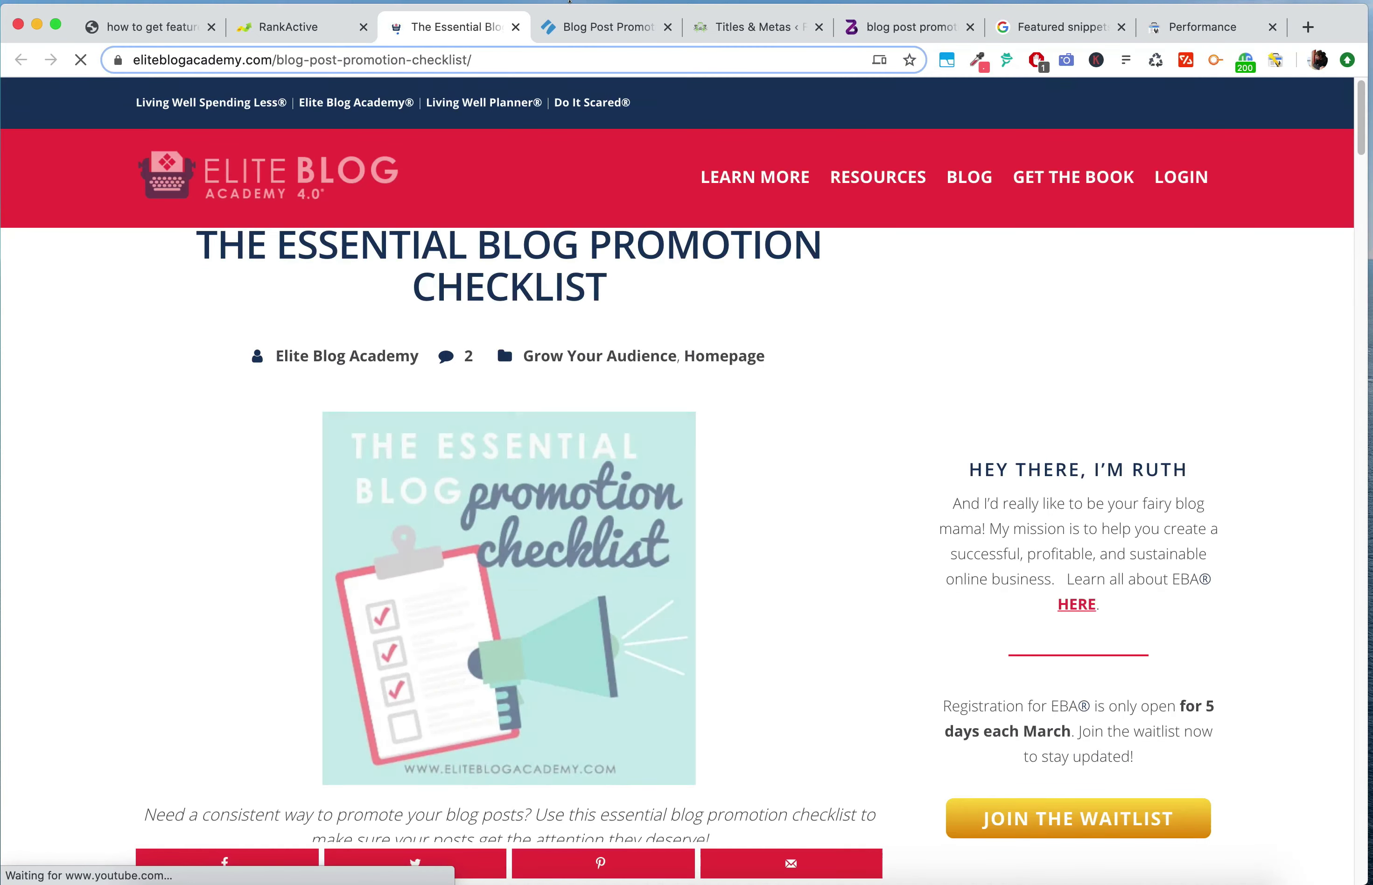
scroll(499, 395, down, 20)
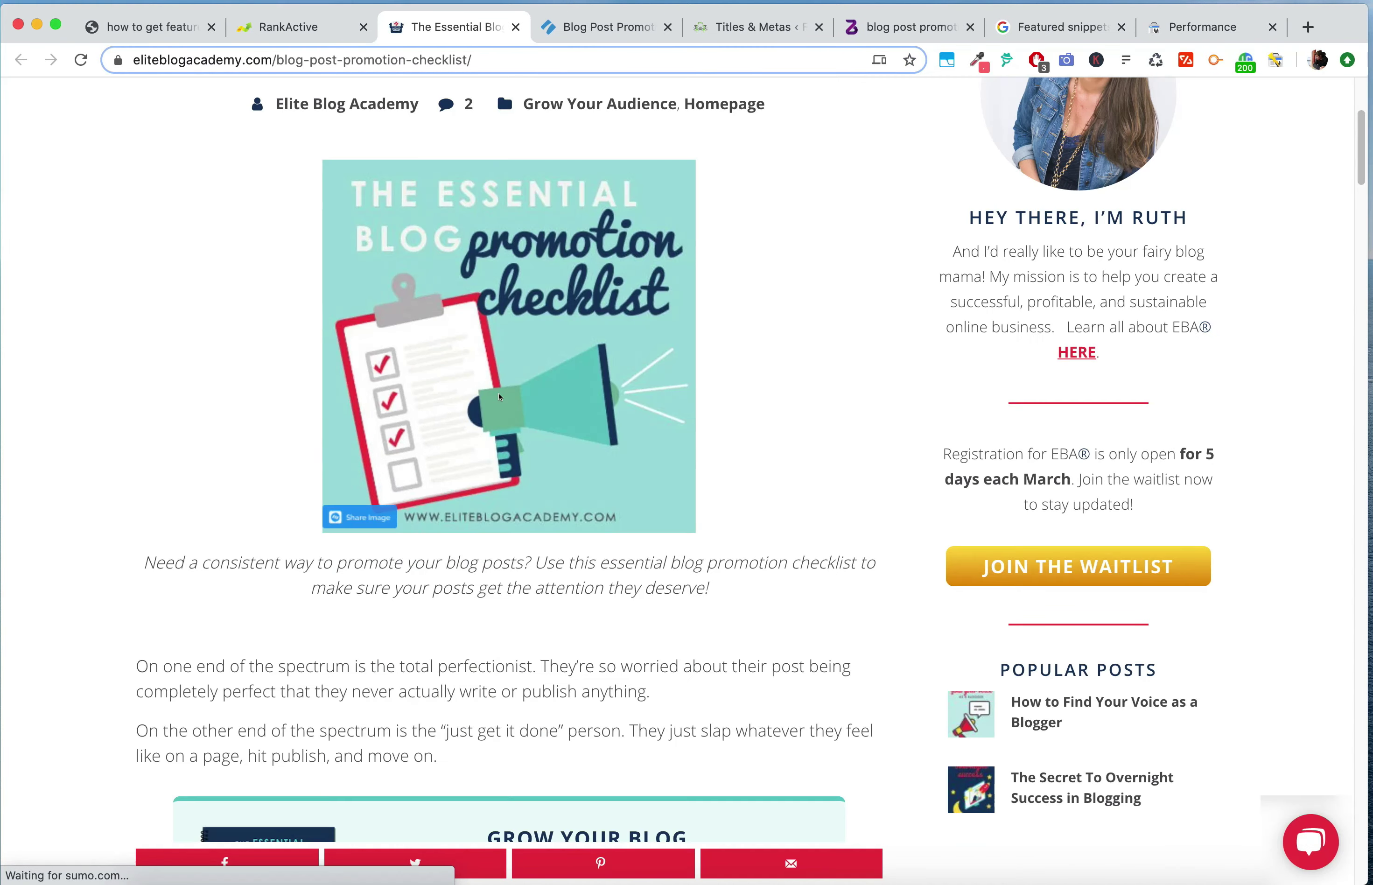
scroll(524, 652, down, 5)
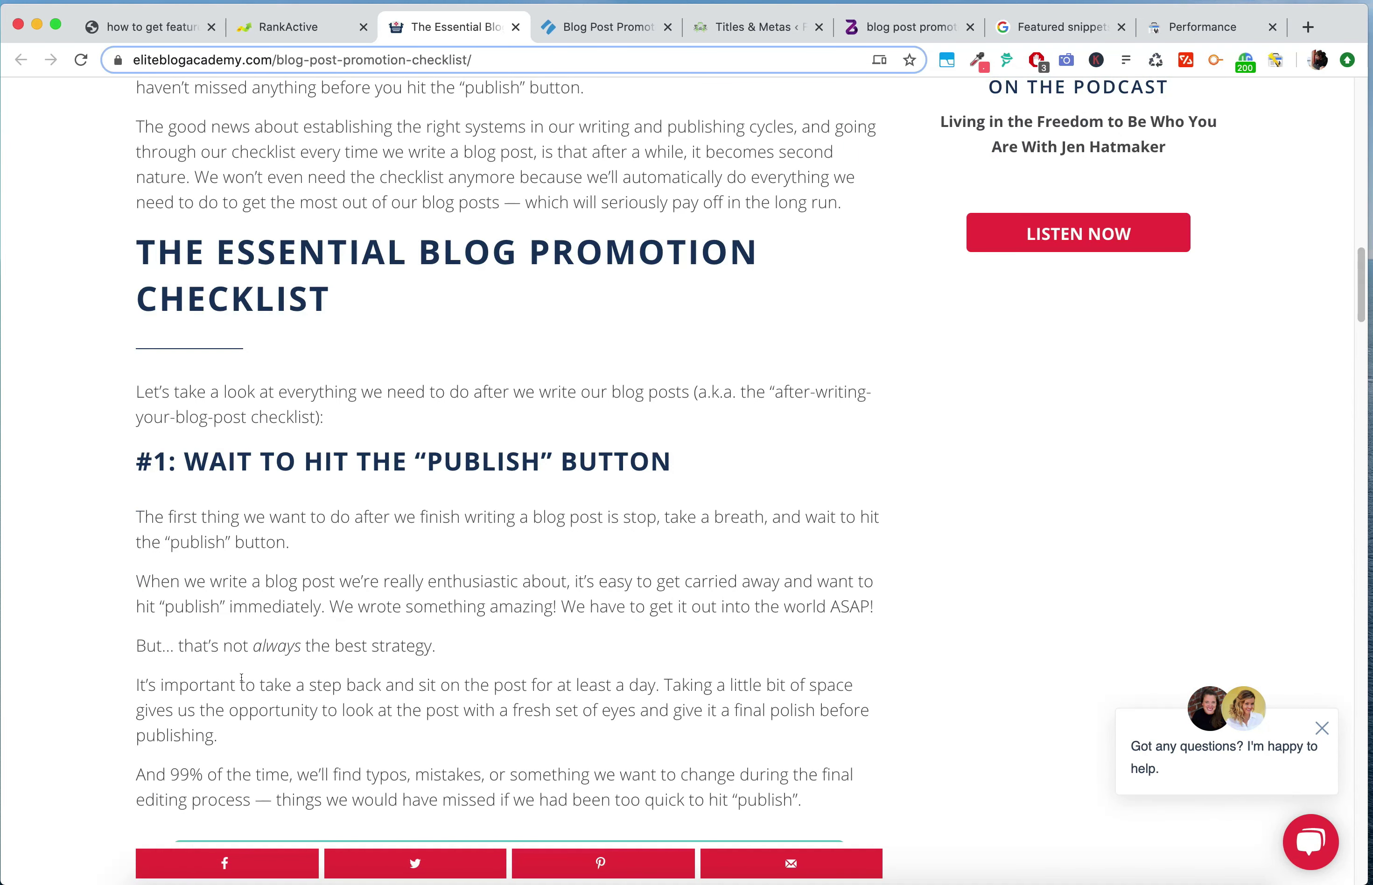
Step: Scroll through the lower RankActive top results, then bring up the bizdigital.biz tag archive page
click(290, 26)
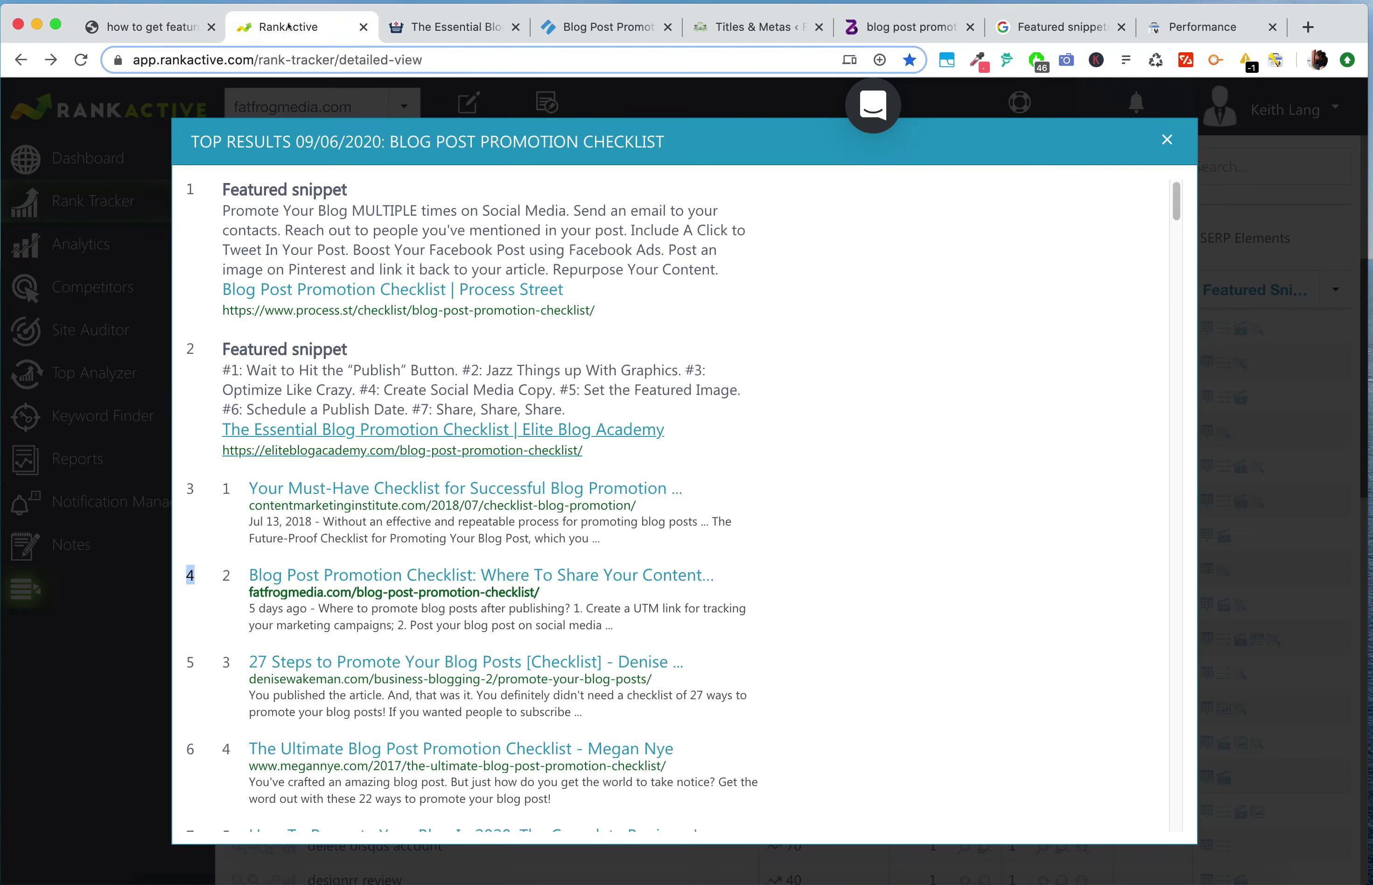
scroll(528, 636, down, 1)
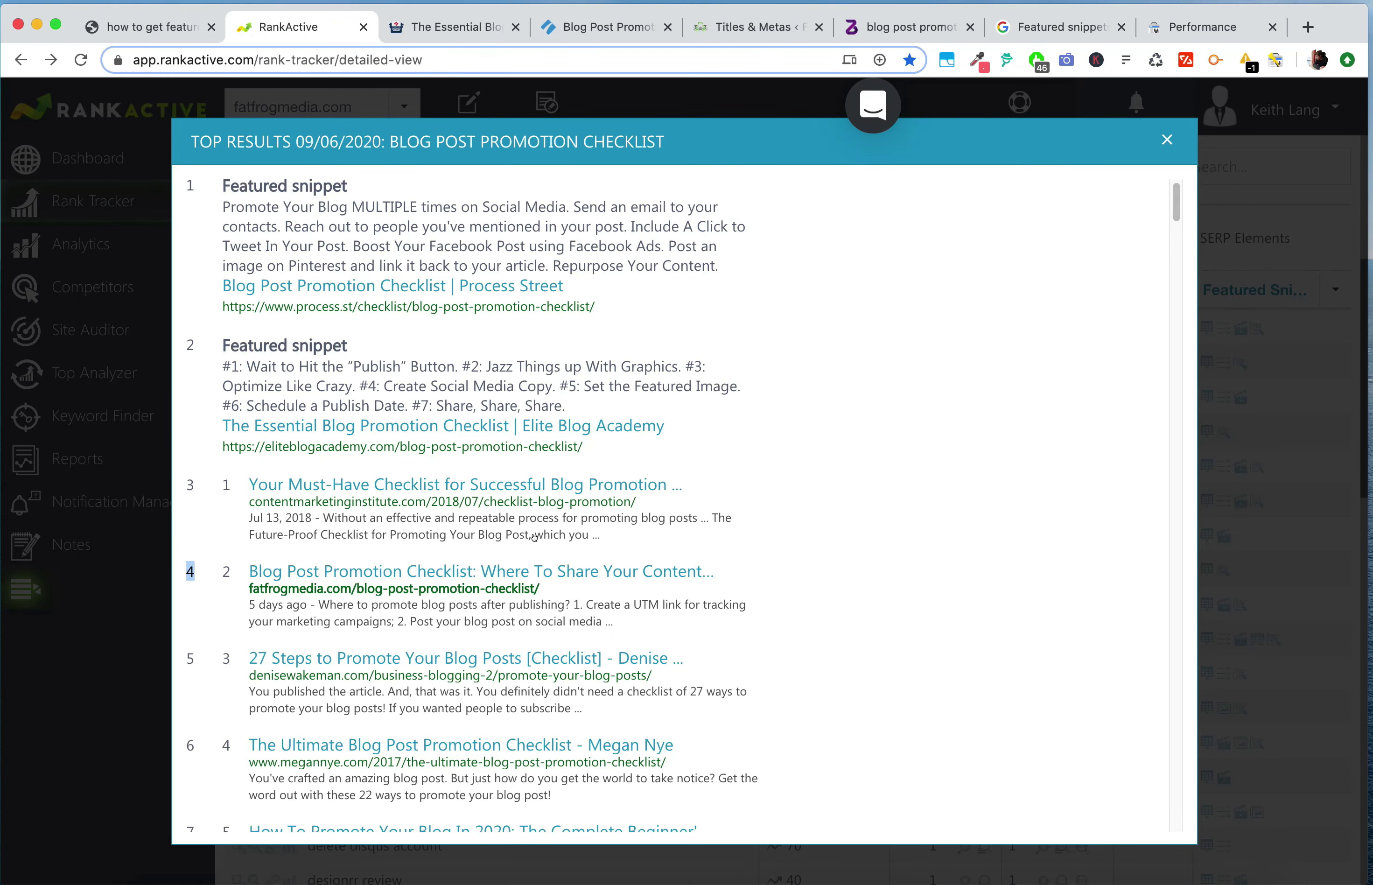
scroll(689, 262, down, 20)
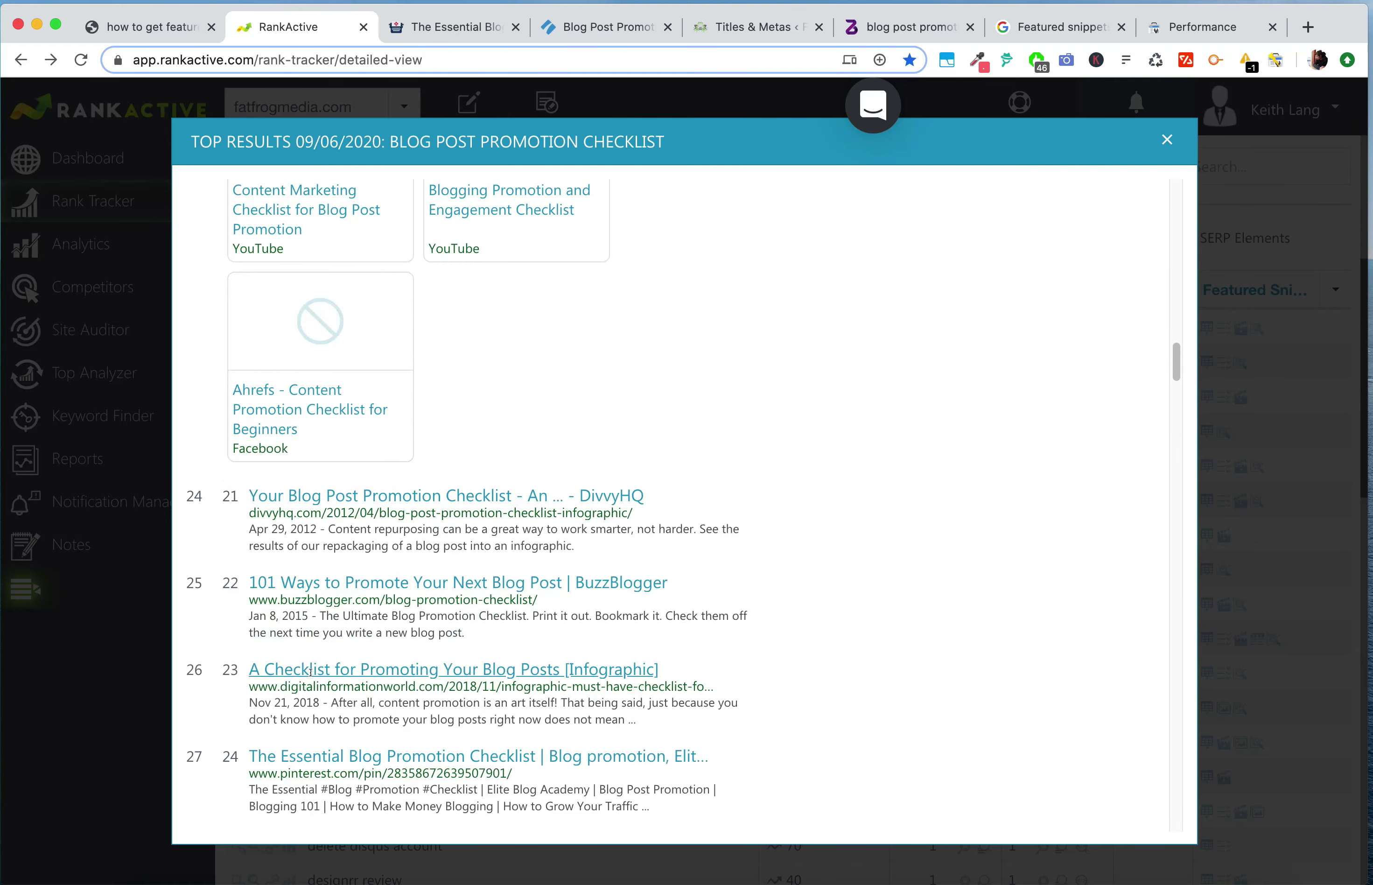
click(900, 28)
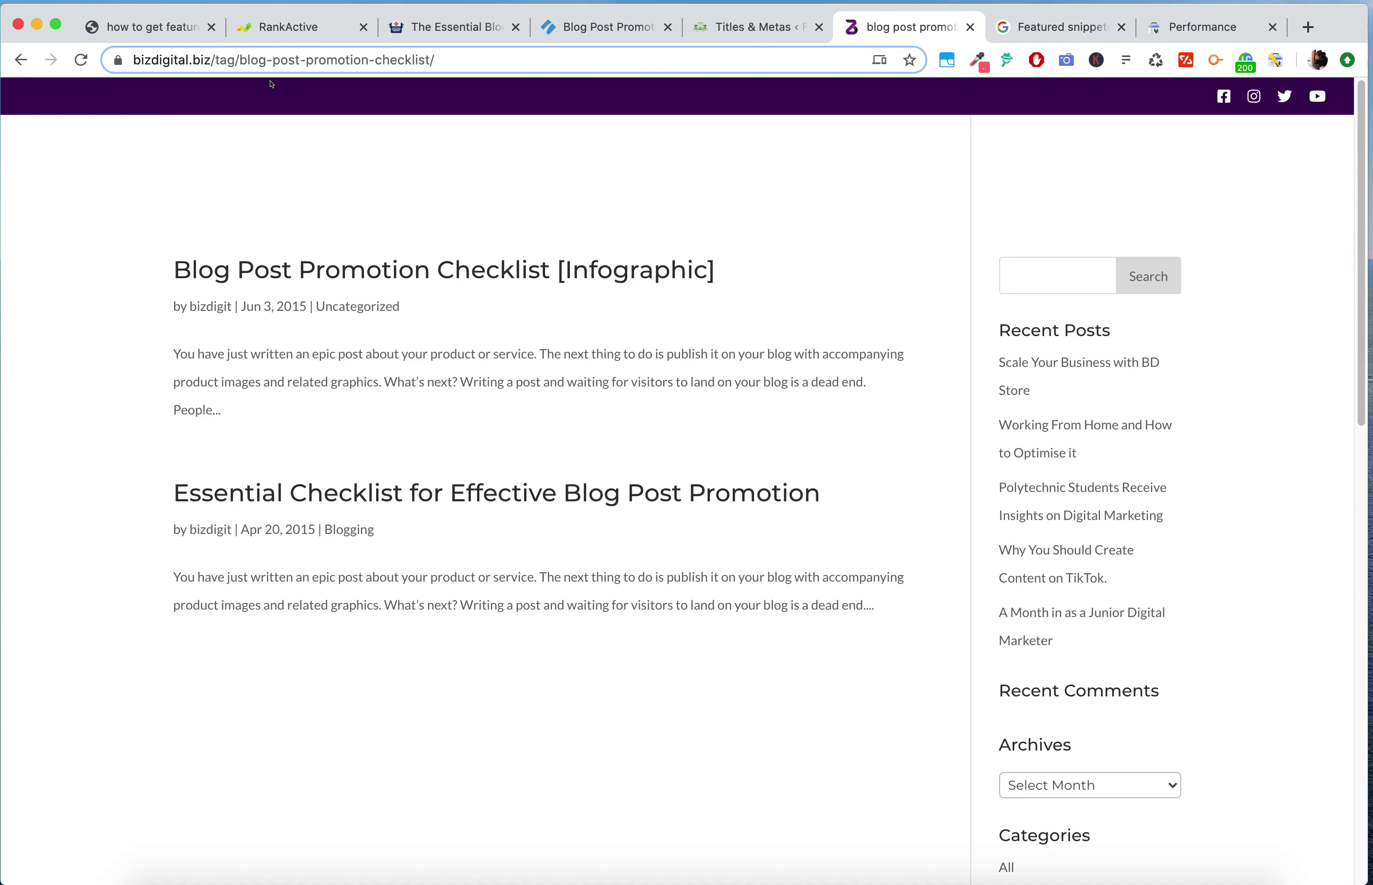
Step: Highlight the '/tag' part of the bizdigital.biz archive address
click(225, 58)
click(226, 59)
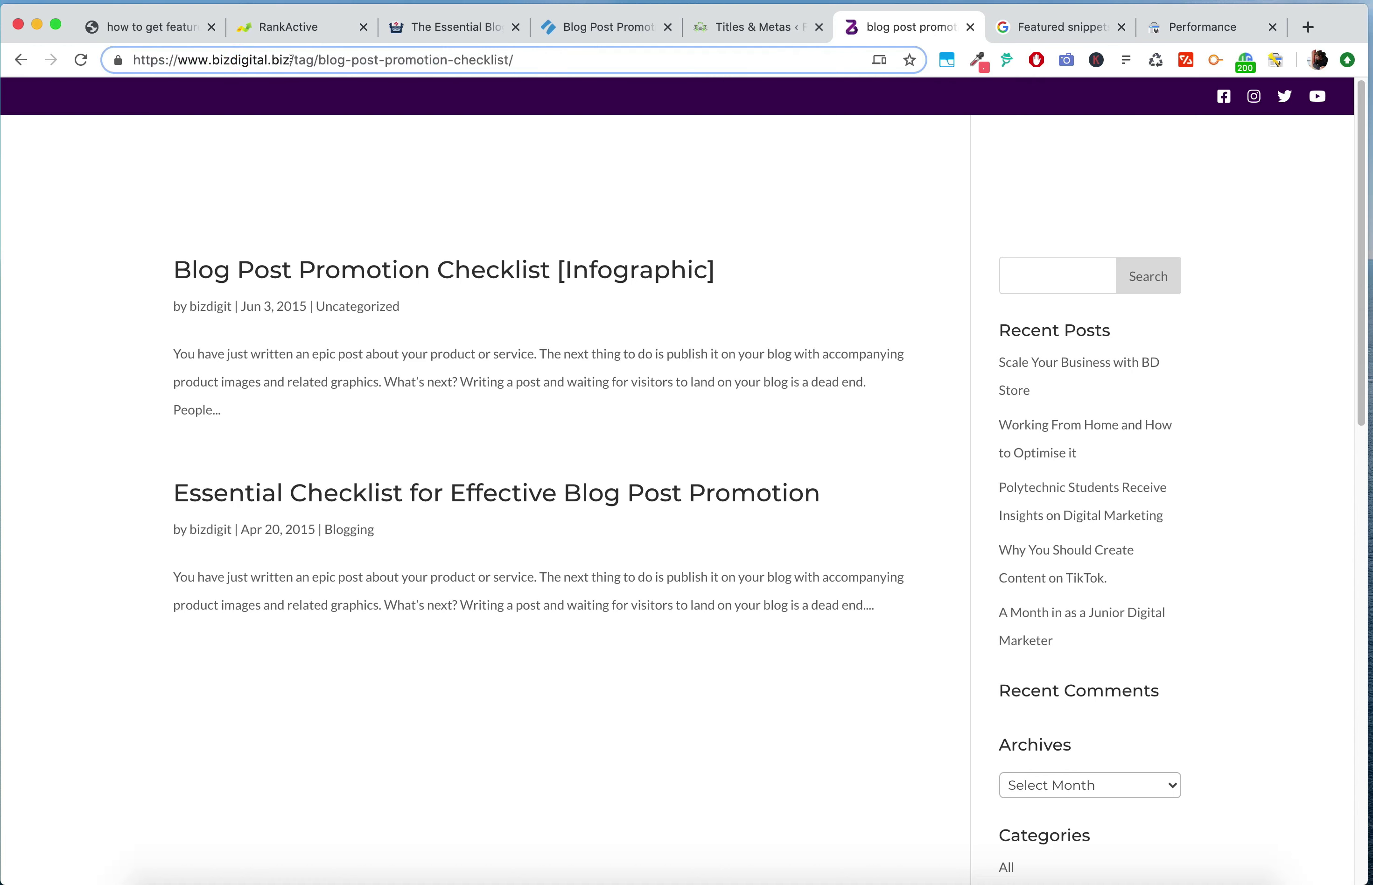
drag(290, 61, 319, 60)
Step: Check the SEOPress Titles & Metas noindex setting for Tags, then return to the tag archive
click(738, 29)
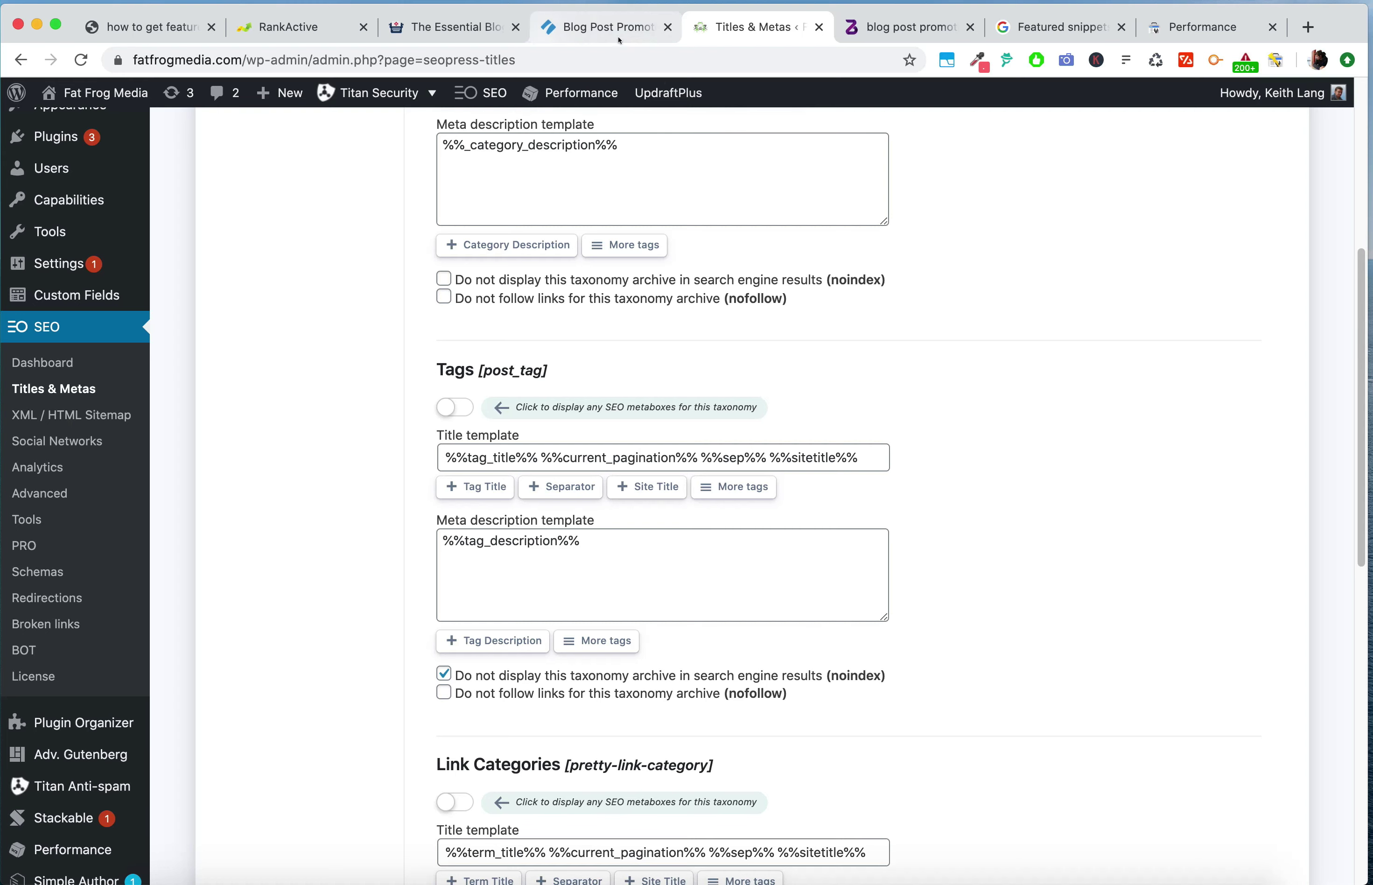
click(903, 27)
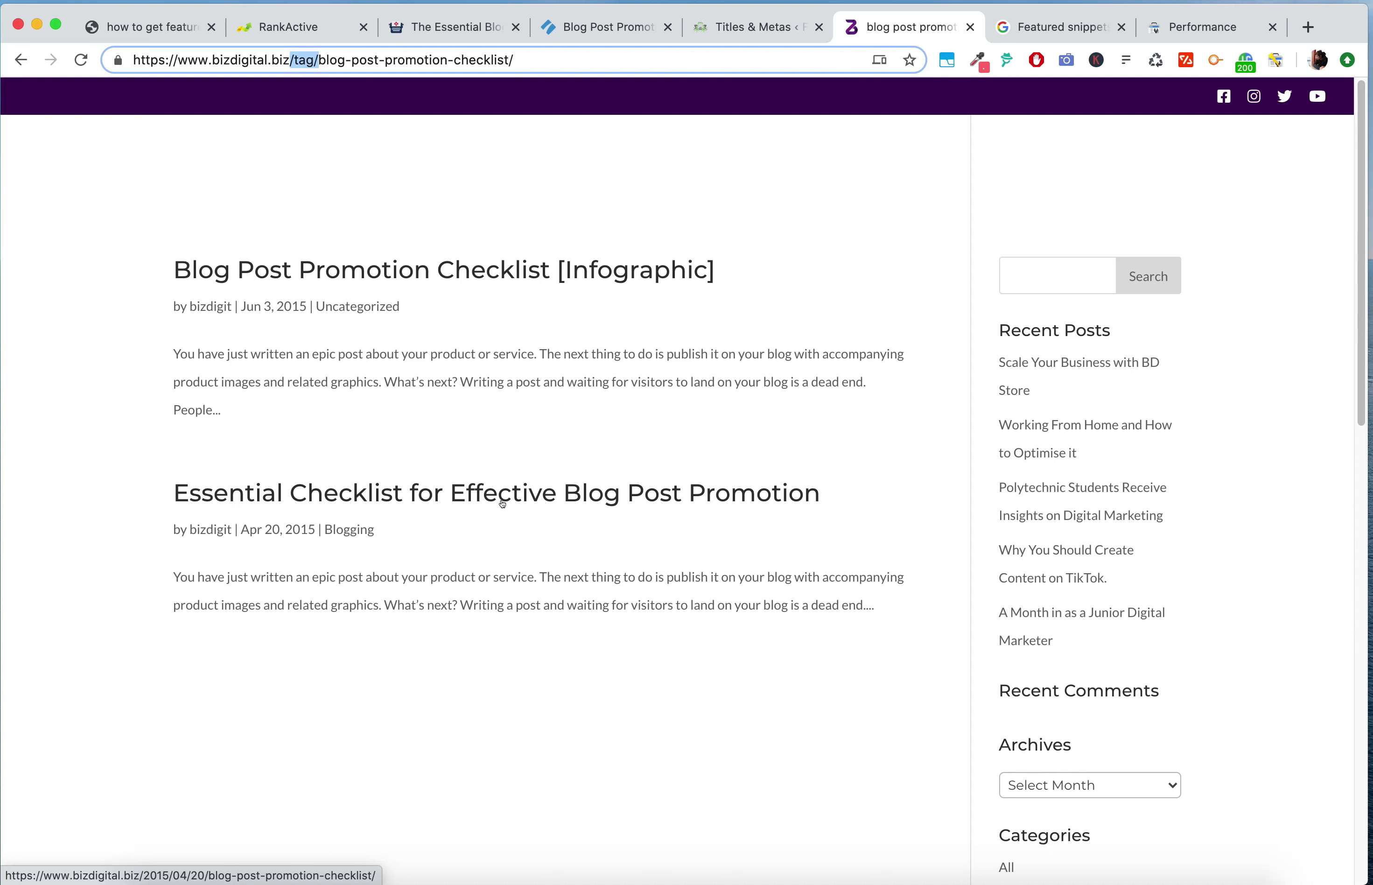
Step: Open the 'Essential Checklist for Effective Blog Post Promotion' post and inspect a heading's HTML in developer tools
click(570, 493)
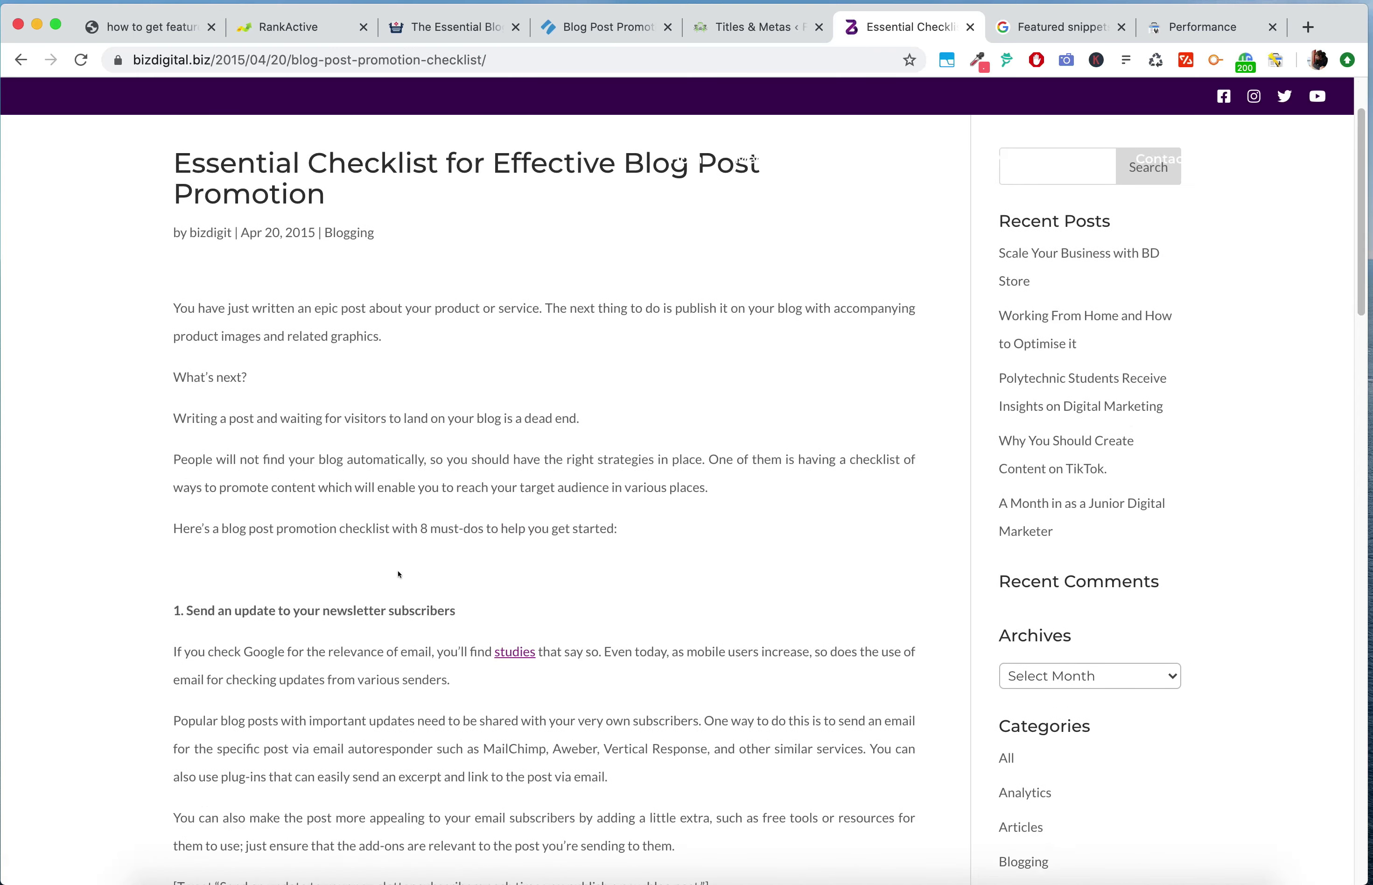
scroll(400, 452, down, 1)
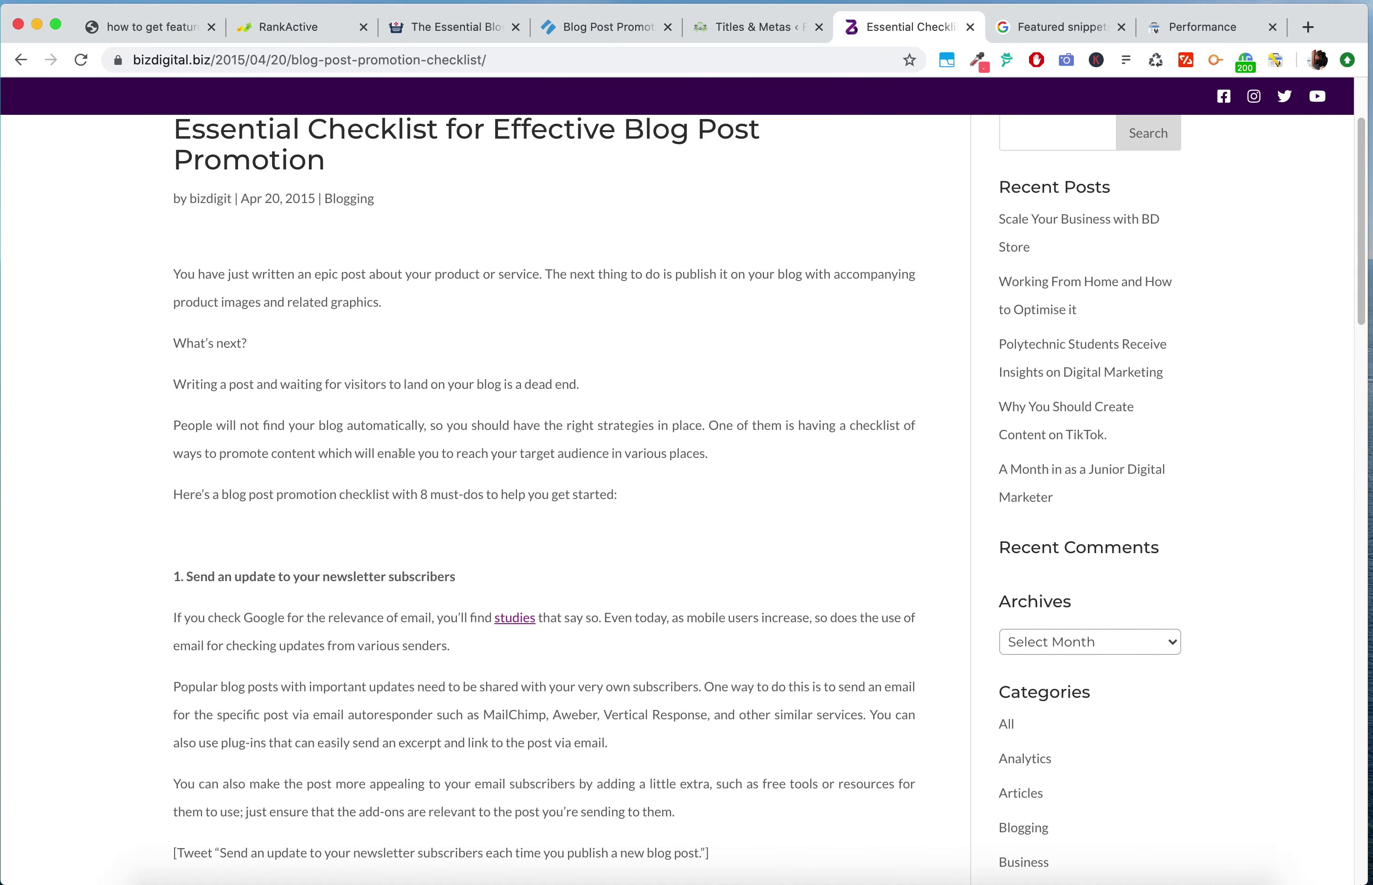
right_click(379, 582)
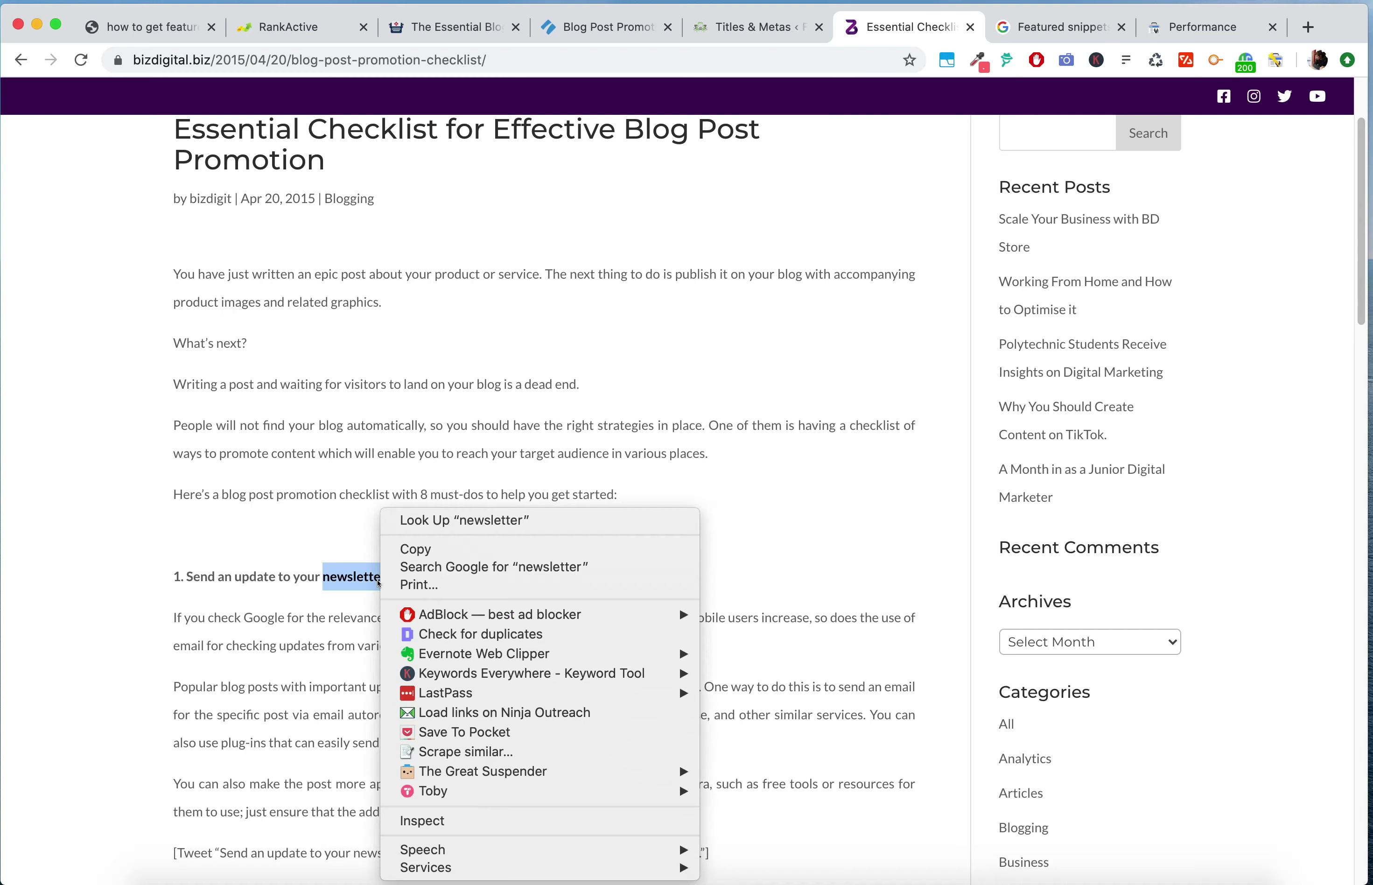
click(427, 822)
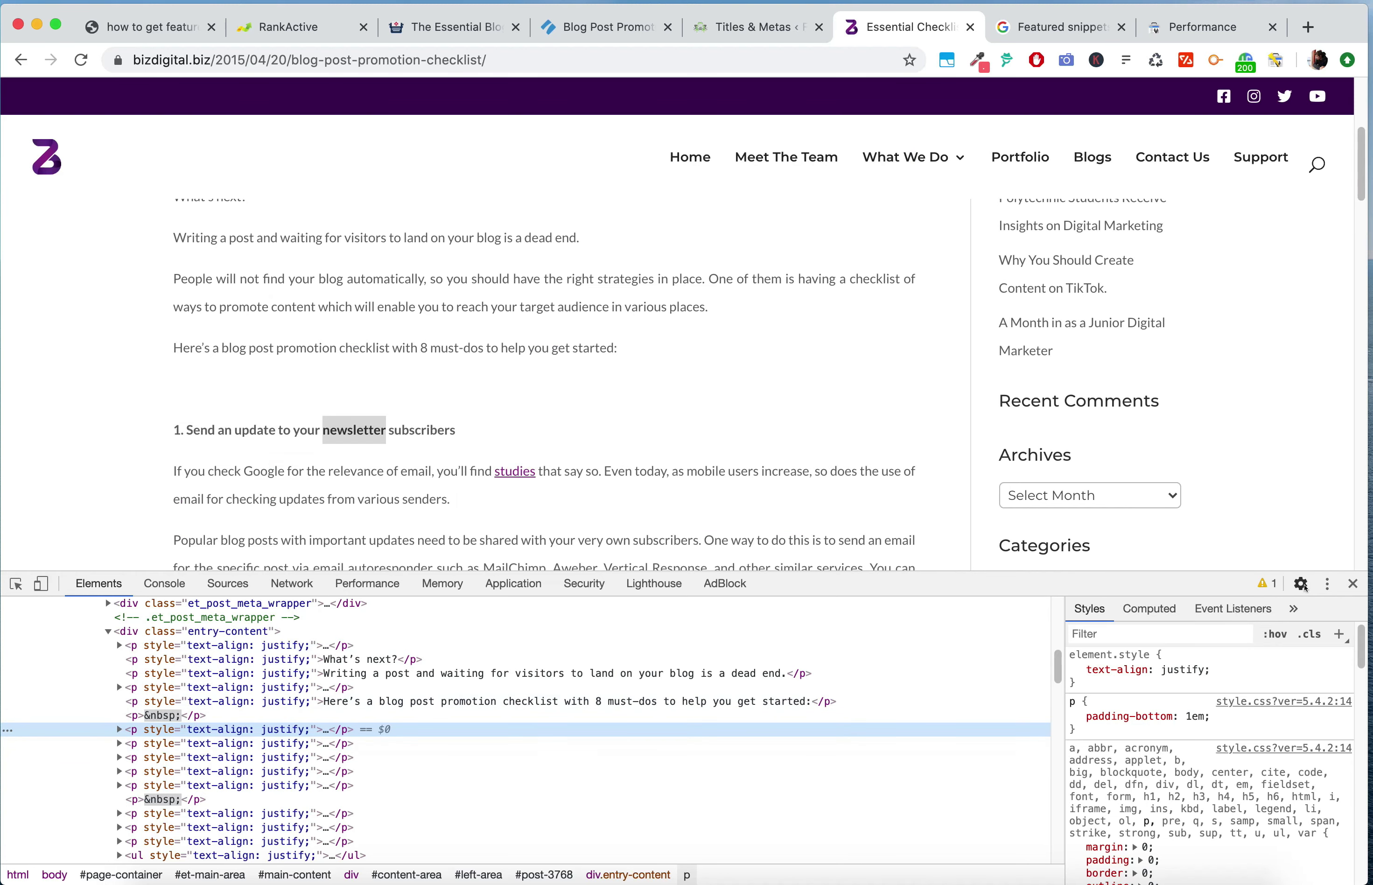
click(1351, 582)
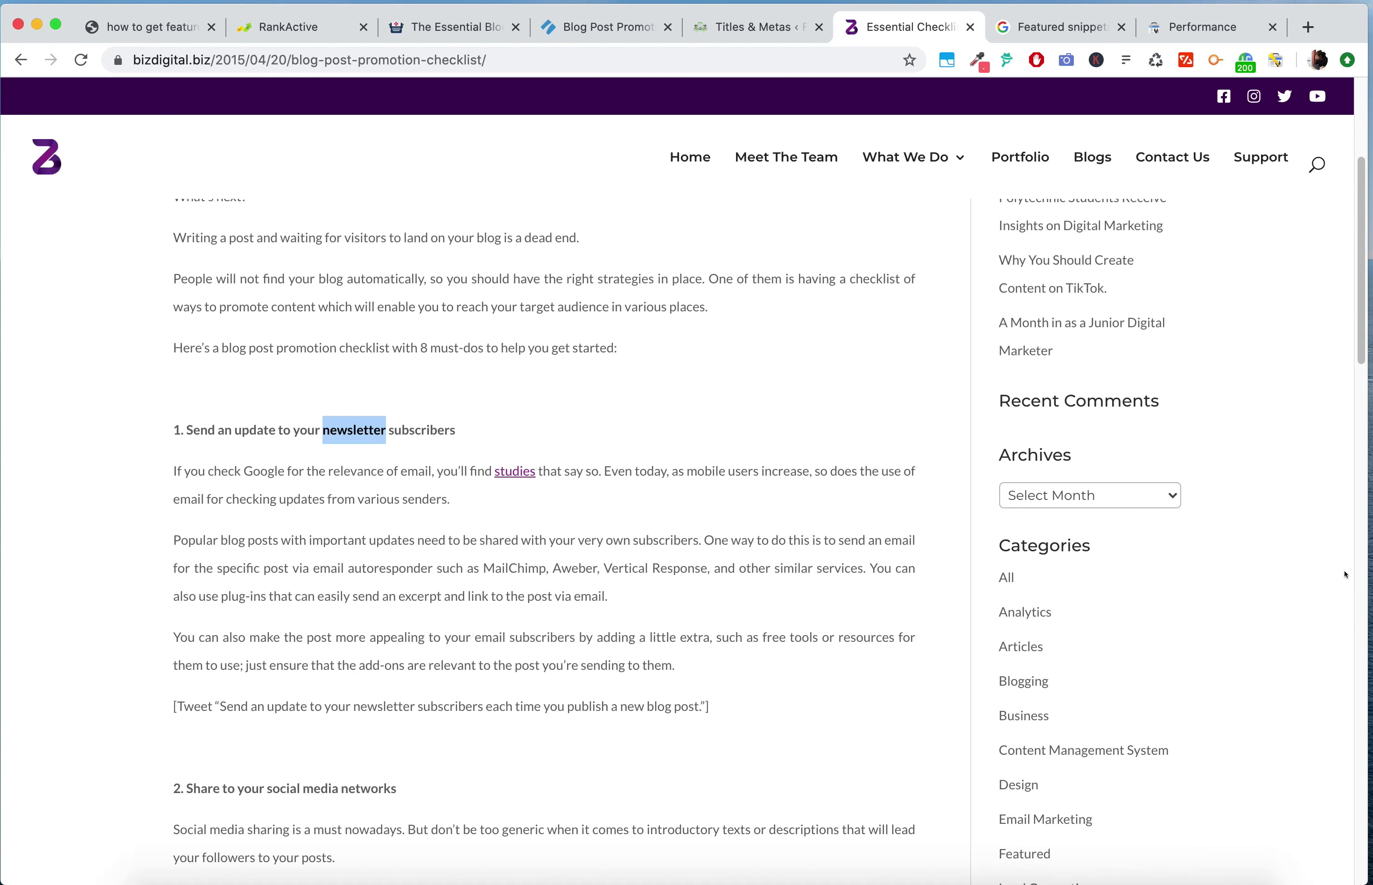
Step: Read the article down to its final tip on repurposing posts
scroll(548, 515, down, 1)
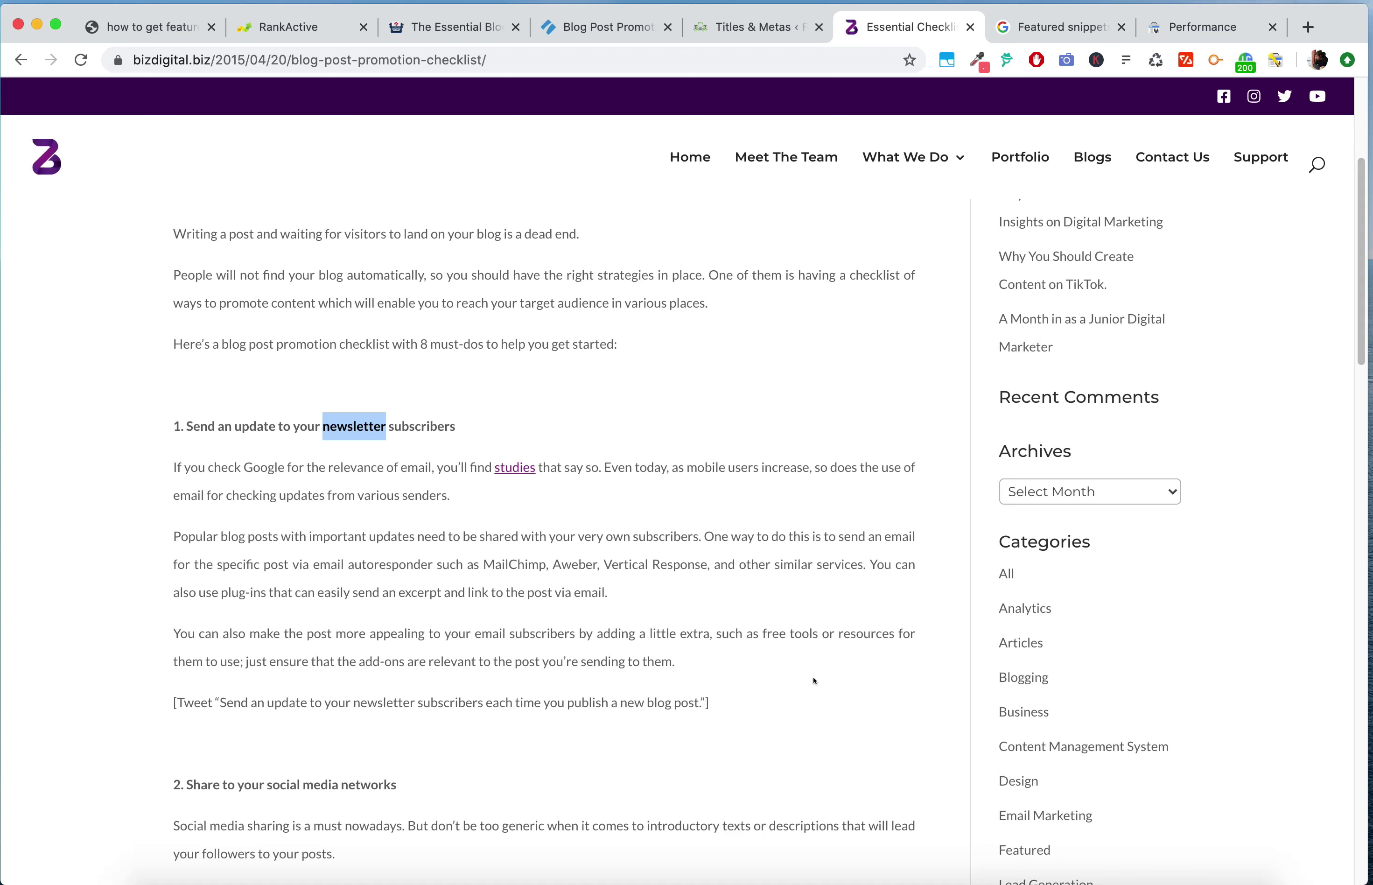
scroll(745, 669, down, 6)
scroll(670, 678, down, 2)
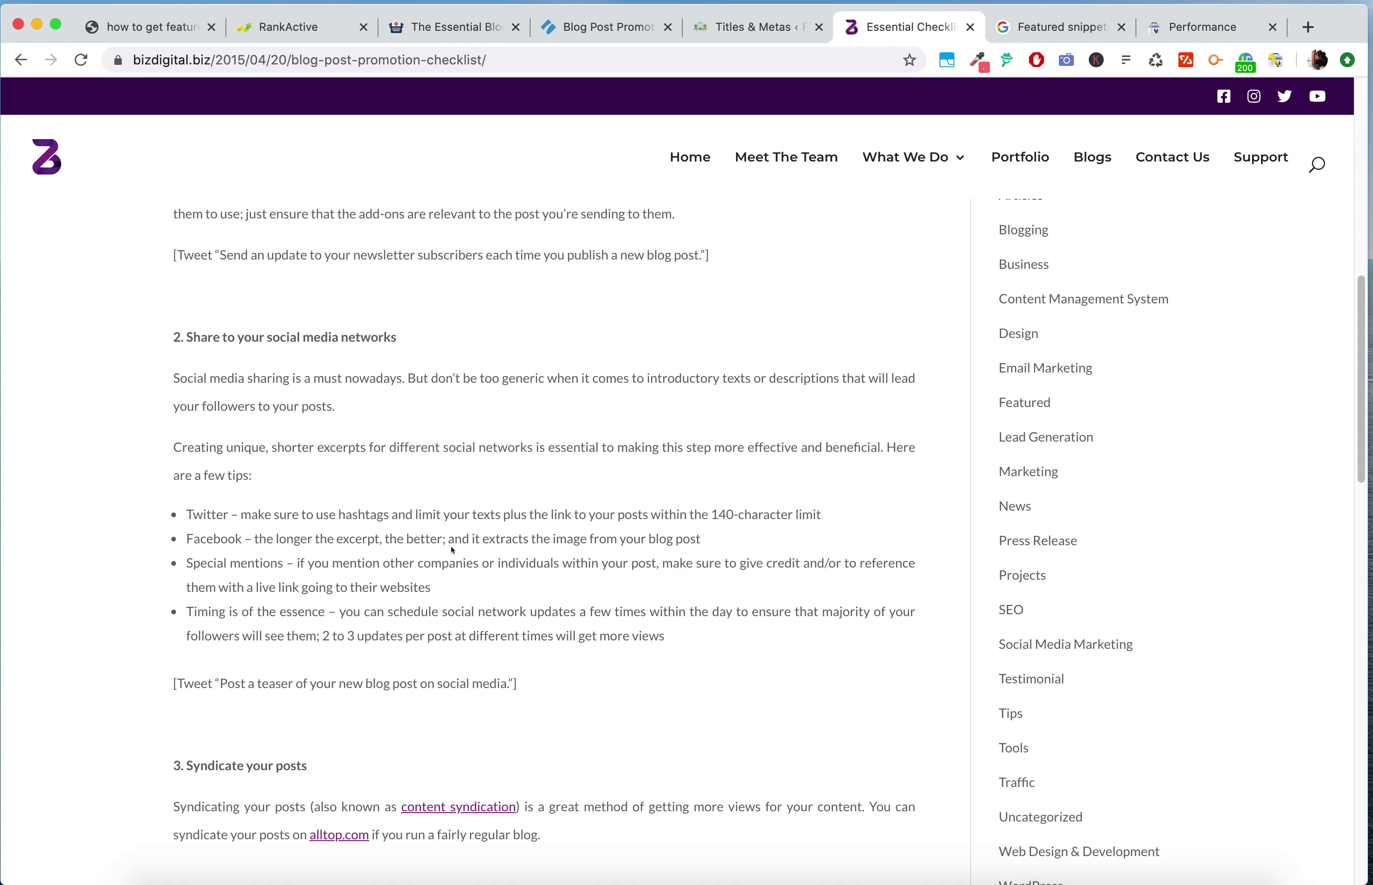
scroll(454, 553, up, 15)
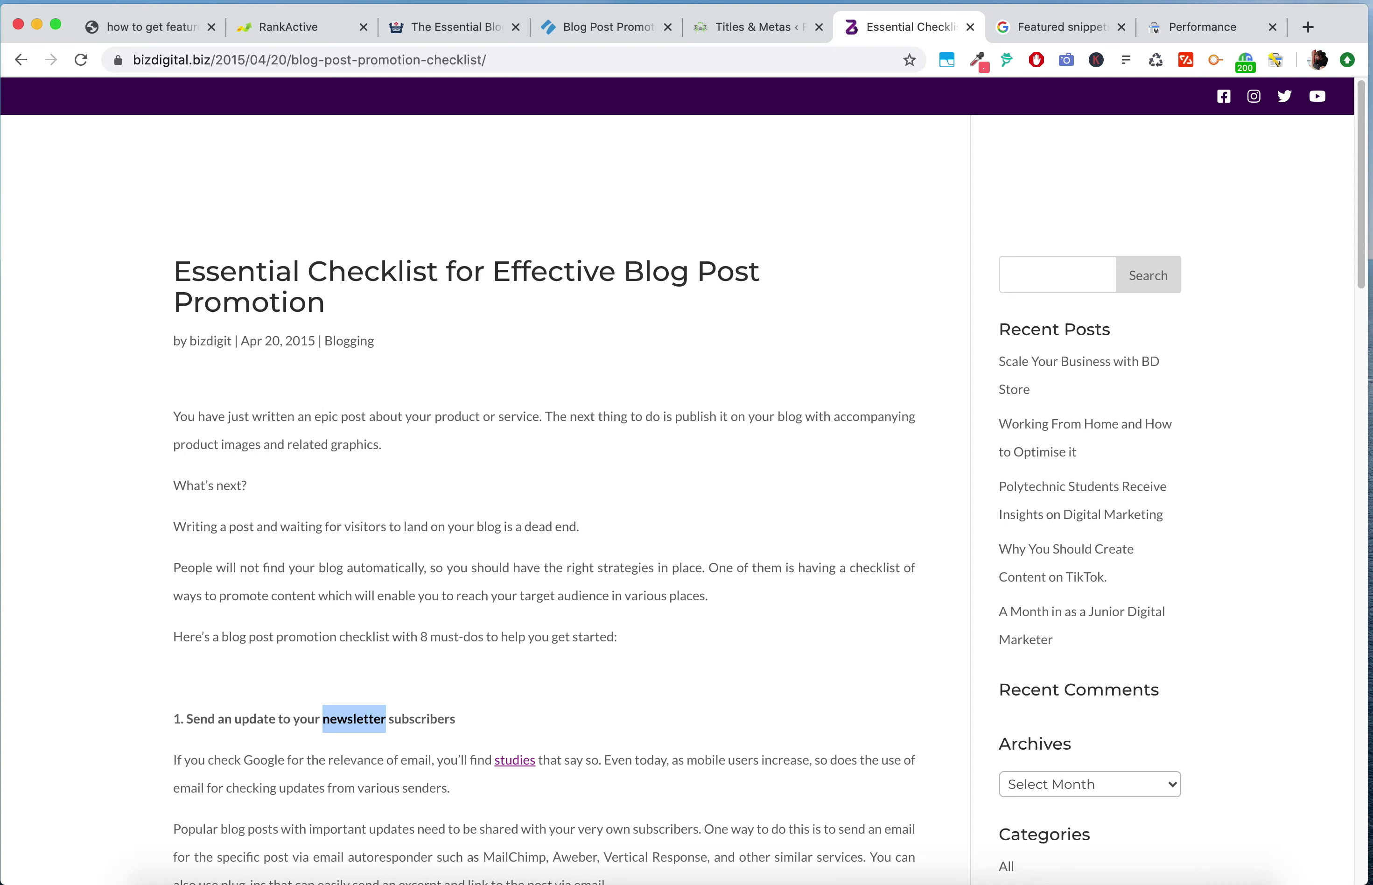
scroll(888, 756, down, 20)
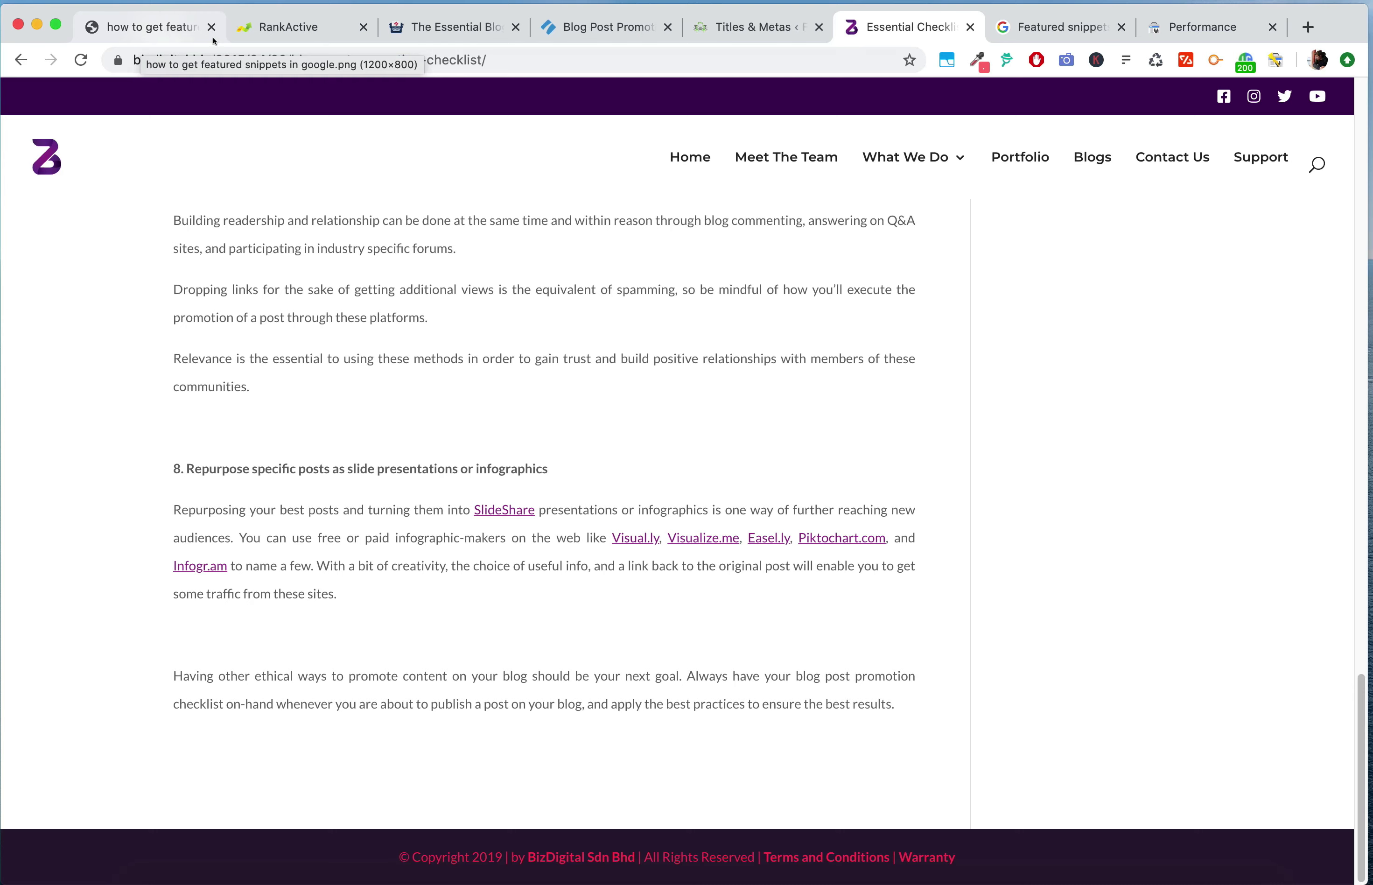
Step: Dismiss the 'blog post promotion checklist' top results and scroll down the fatfrogmedia.com keyword table
click(276, 27)
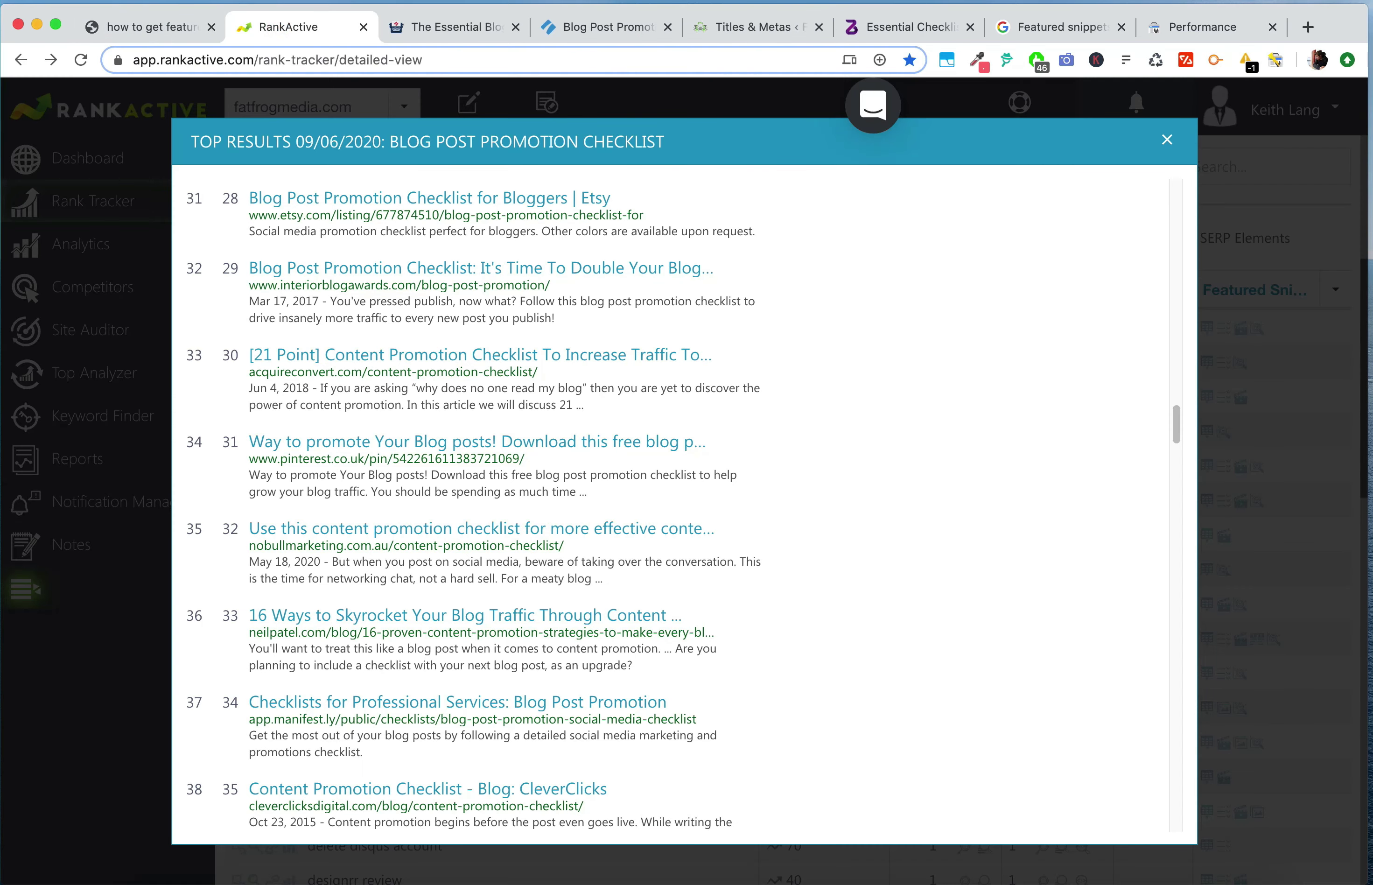
key(Escape)
scroll(578, 686, down, 2)
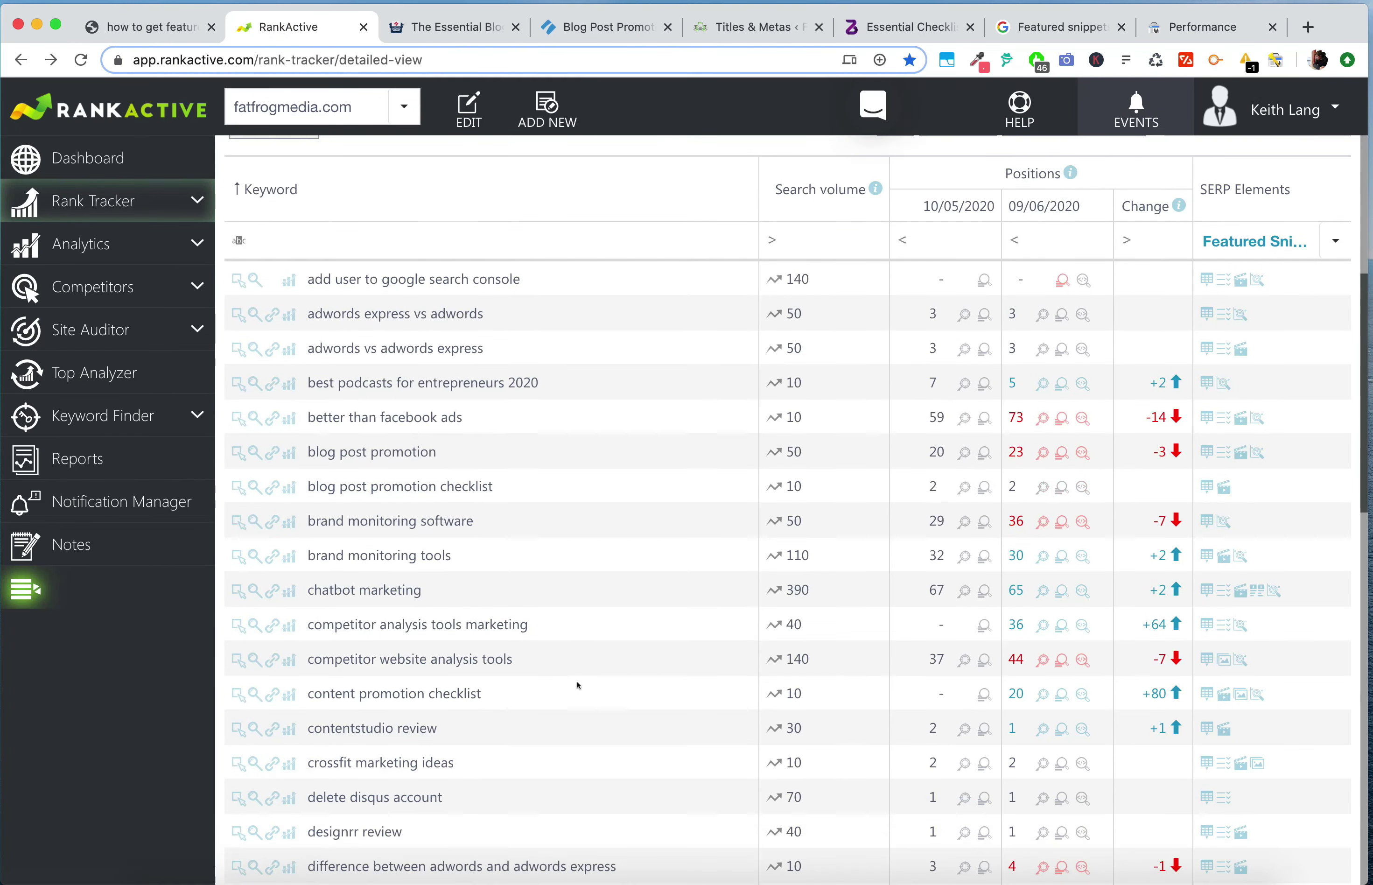
scroll(578, 685, down, 5)
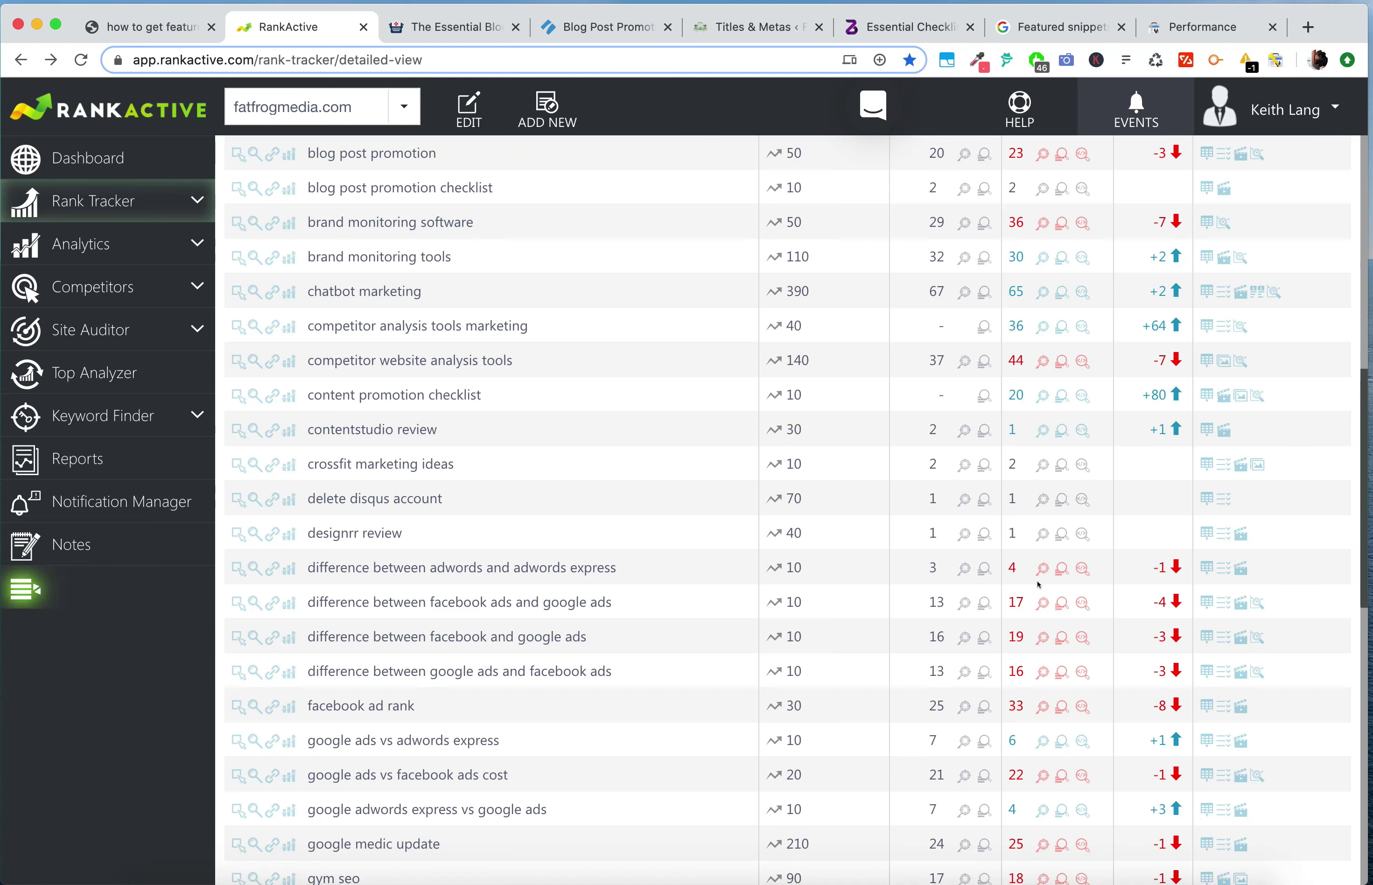
Step: Load top results for 'difference between adwords and adwords express' and highlight the featured snippet's opening and 'AdWords'
click(1061, 570)
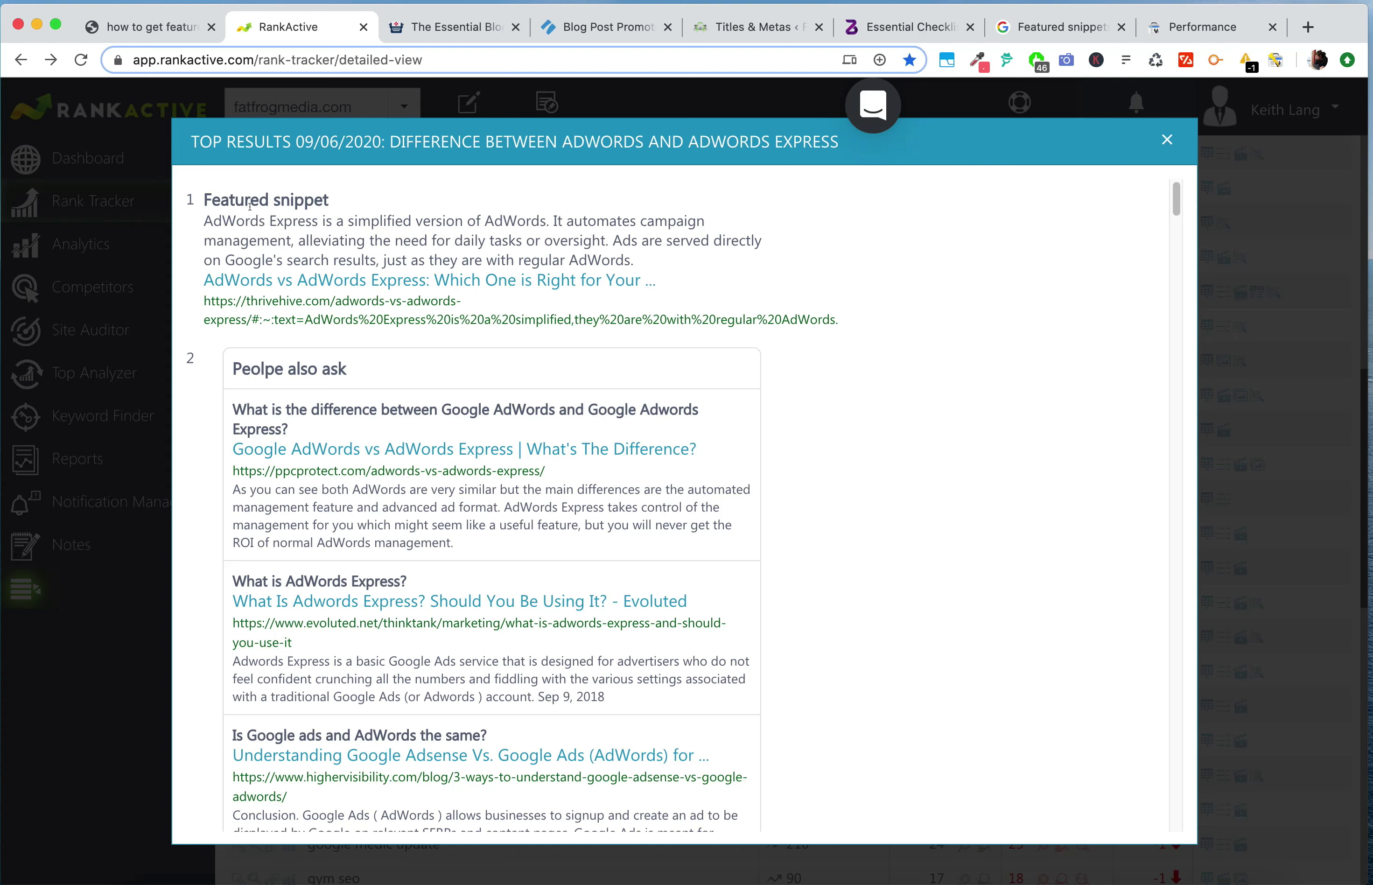
drag(203, 216, 418, 220)
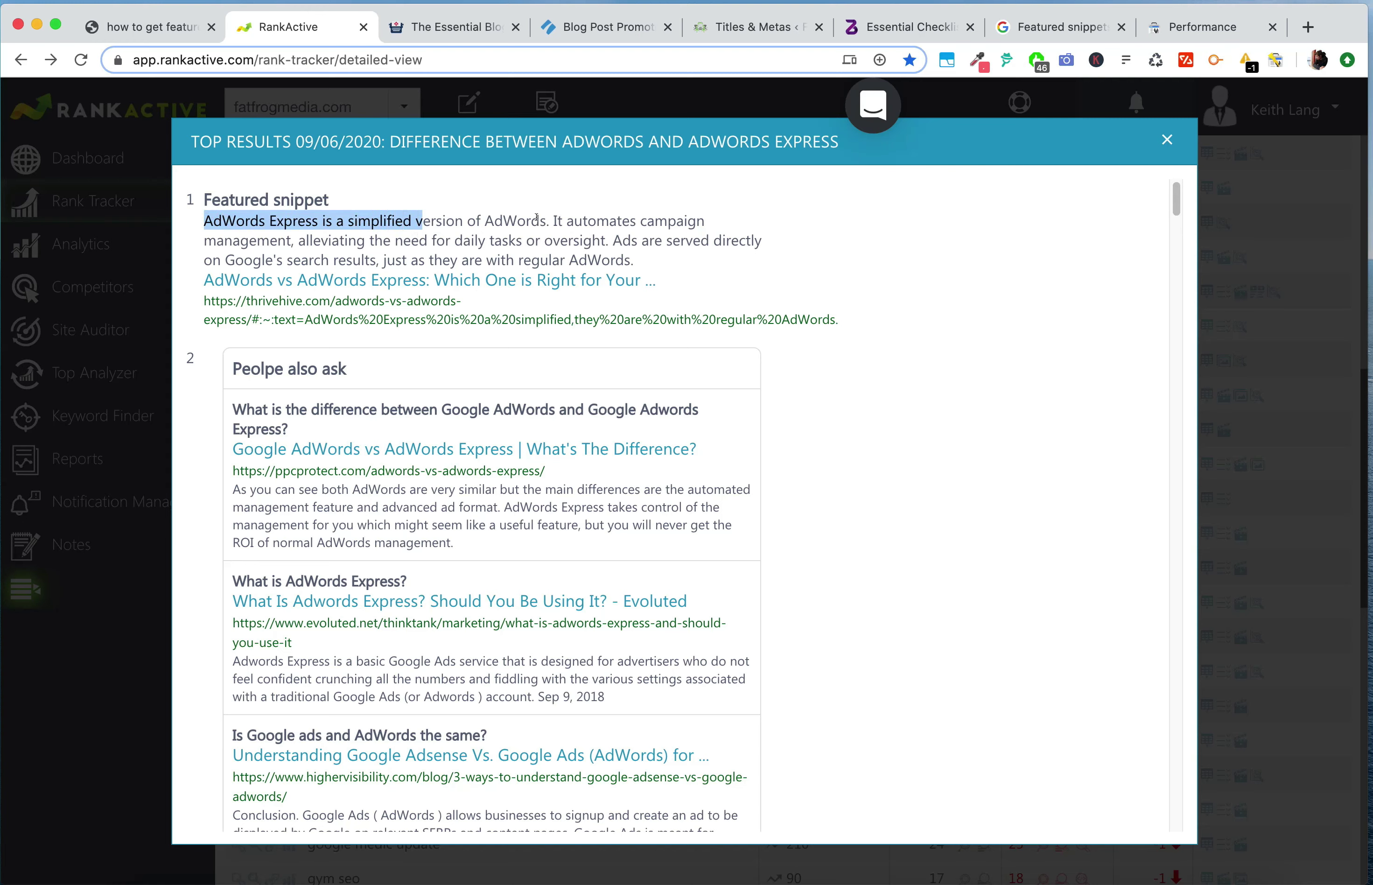
drag(475, 220, 541, 221)
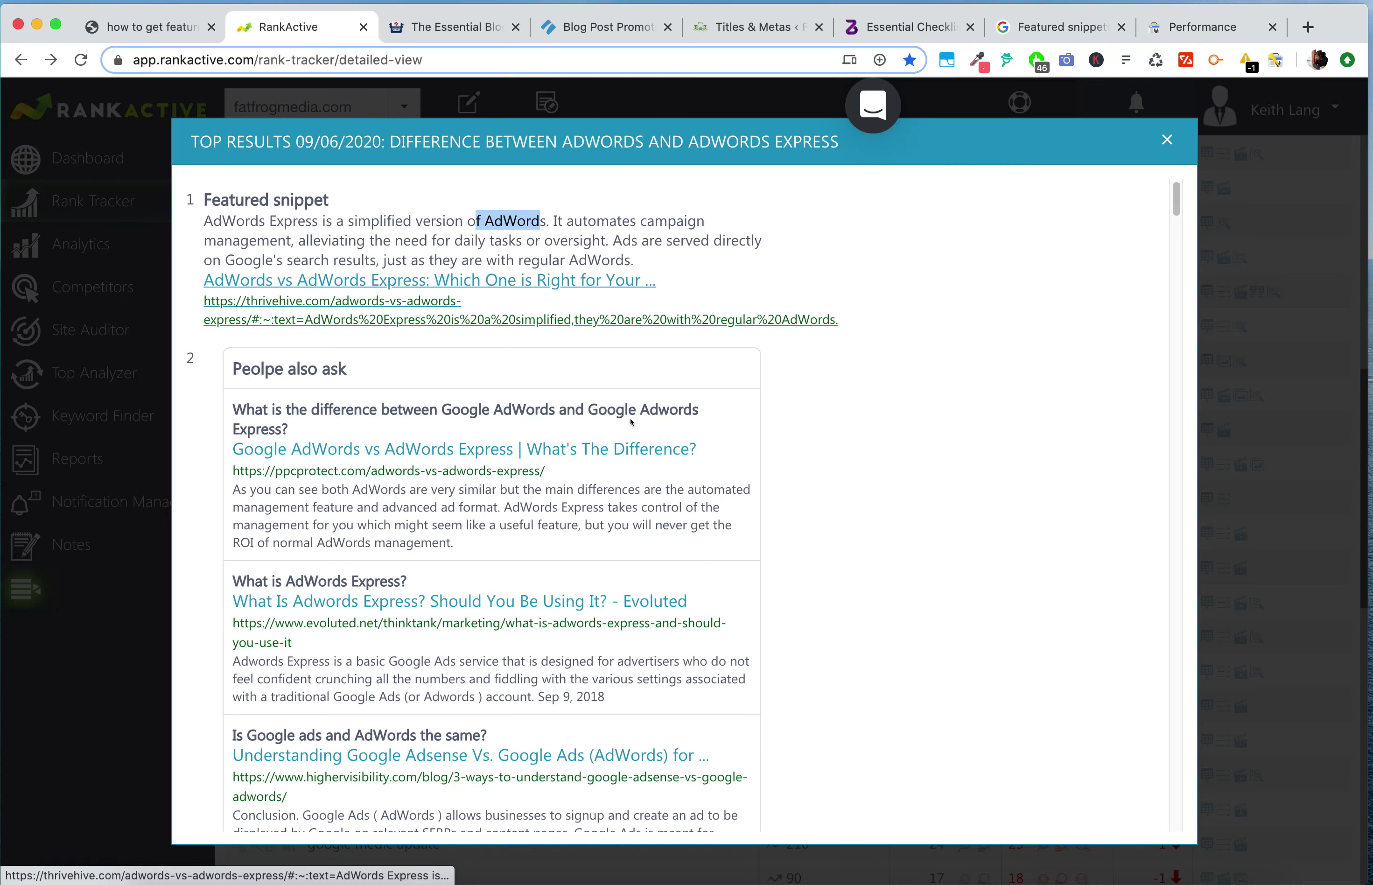
scroll(354, 663, down, 15)
scroll(354, 663, down, 15)
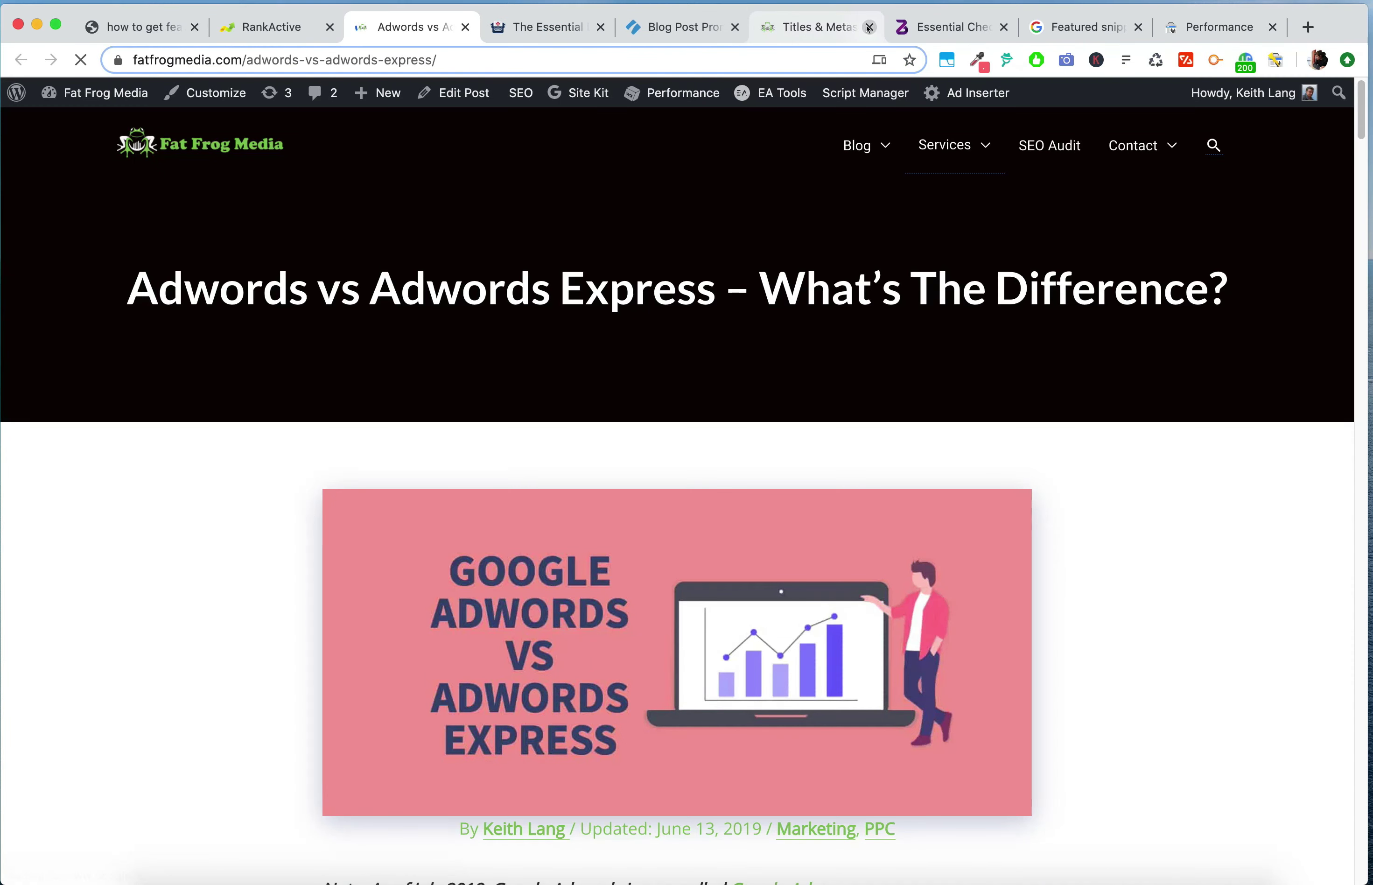
Step: Close Titles & Metas and highlight the new-advertiser and which-service passages in the Adwords article
click(869, 27)
scroll(728, 579, down, 5)
scroll(728, 580, down, 3)
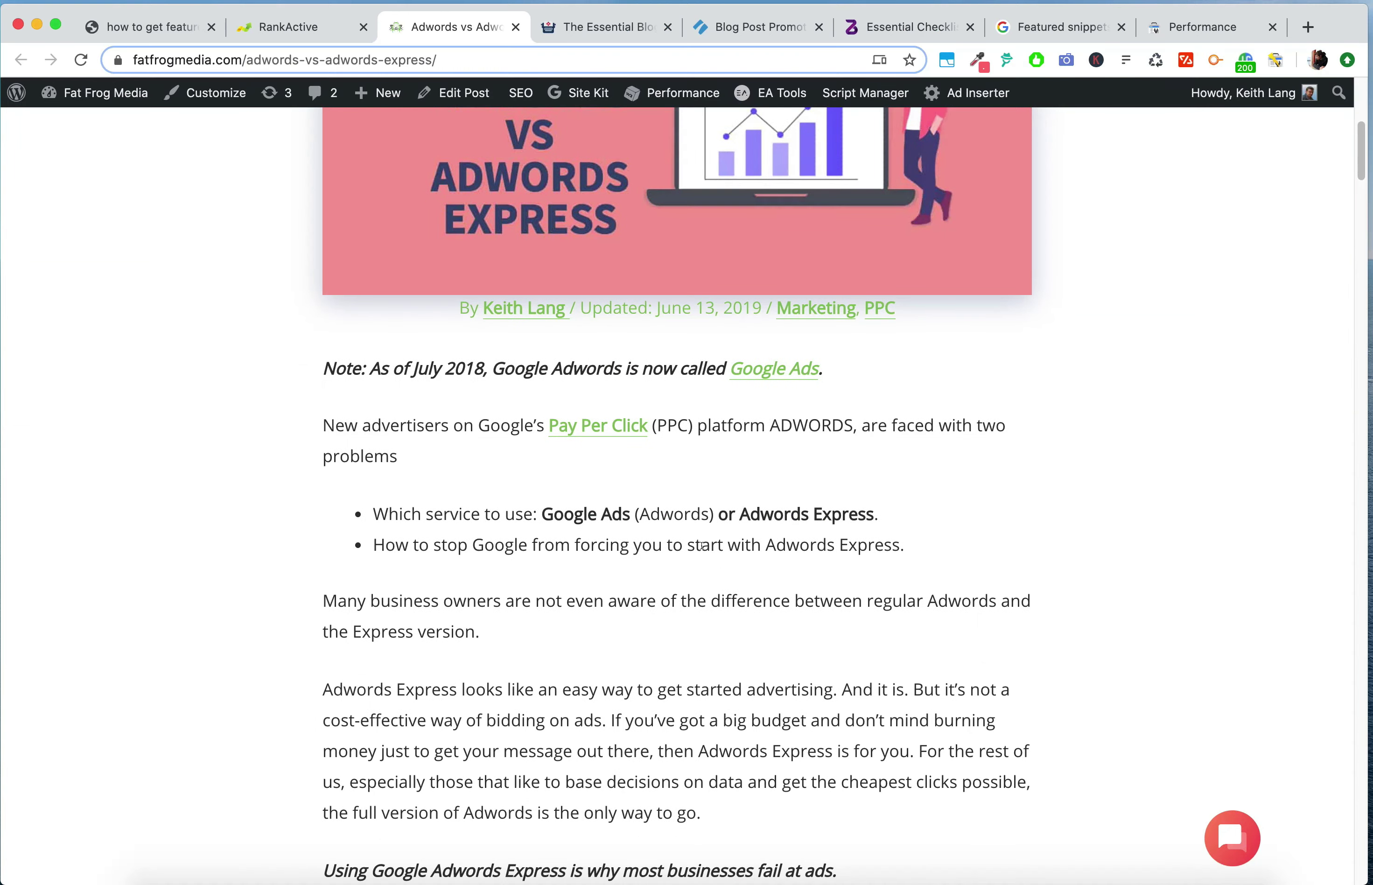
triple_click(350, 440)
scroll(379, 459, down, 2)
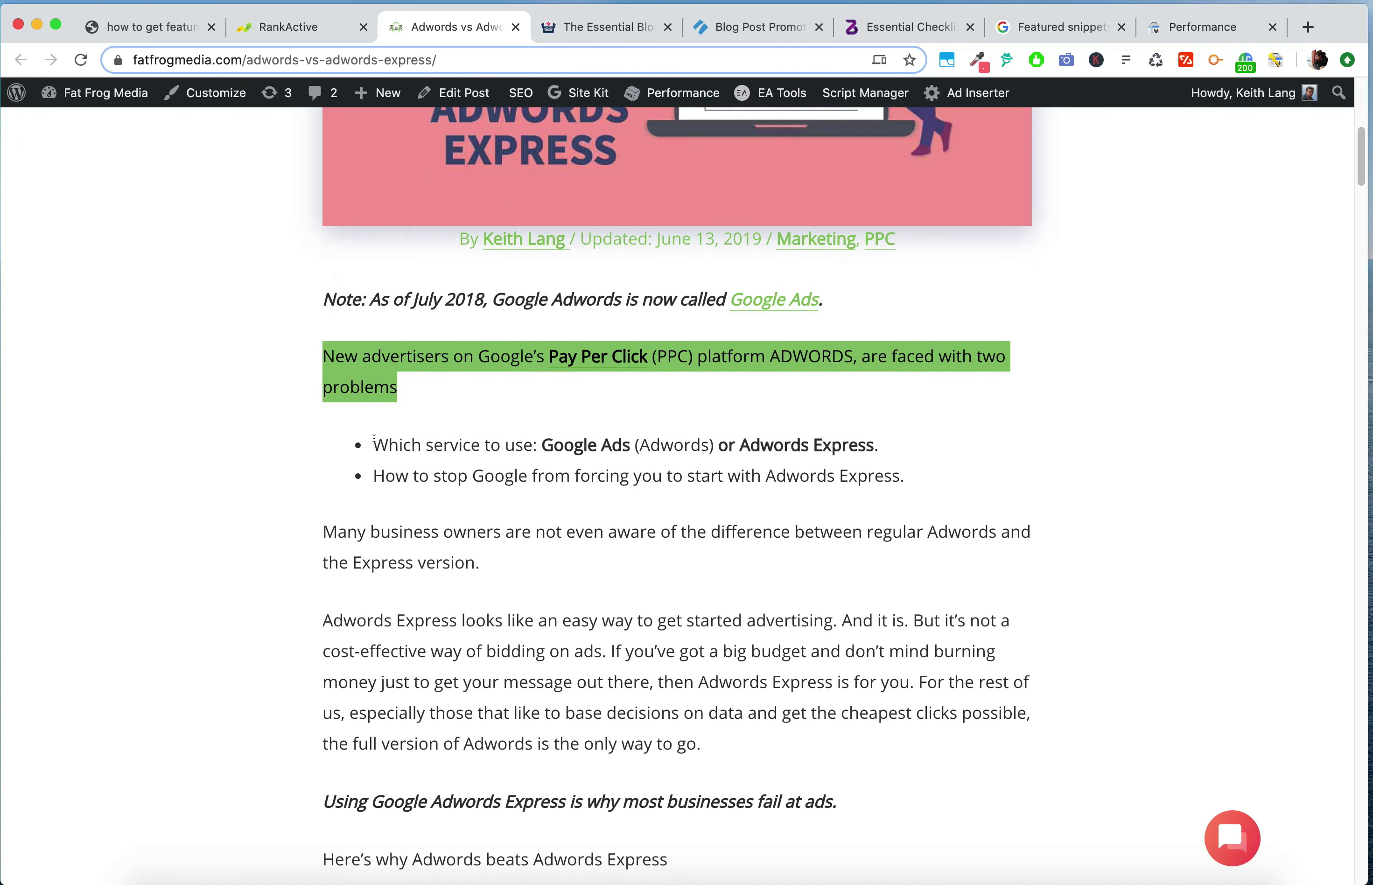
drag(380, 443, 813, 446)
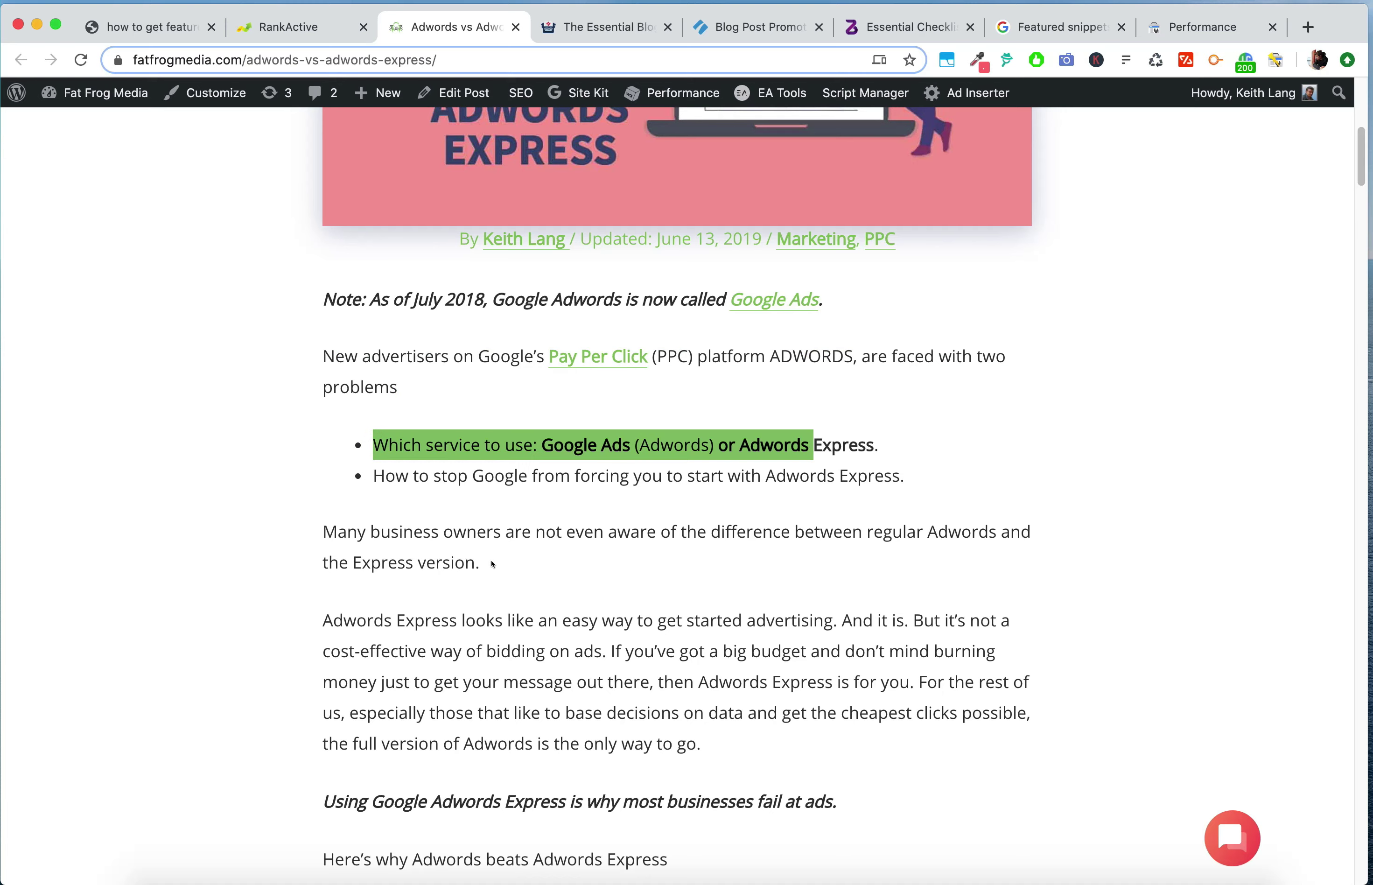
scroll(376, 640, down, 12)
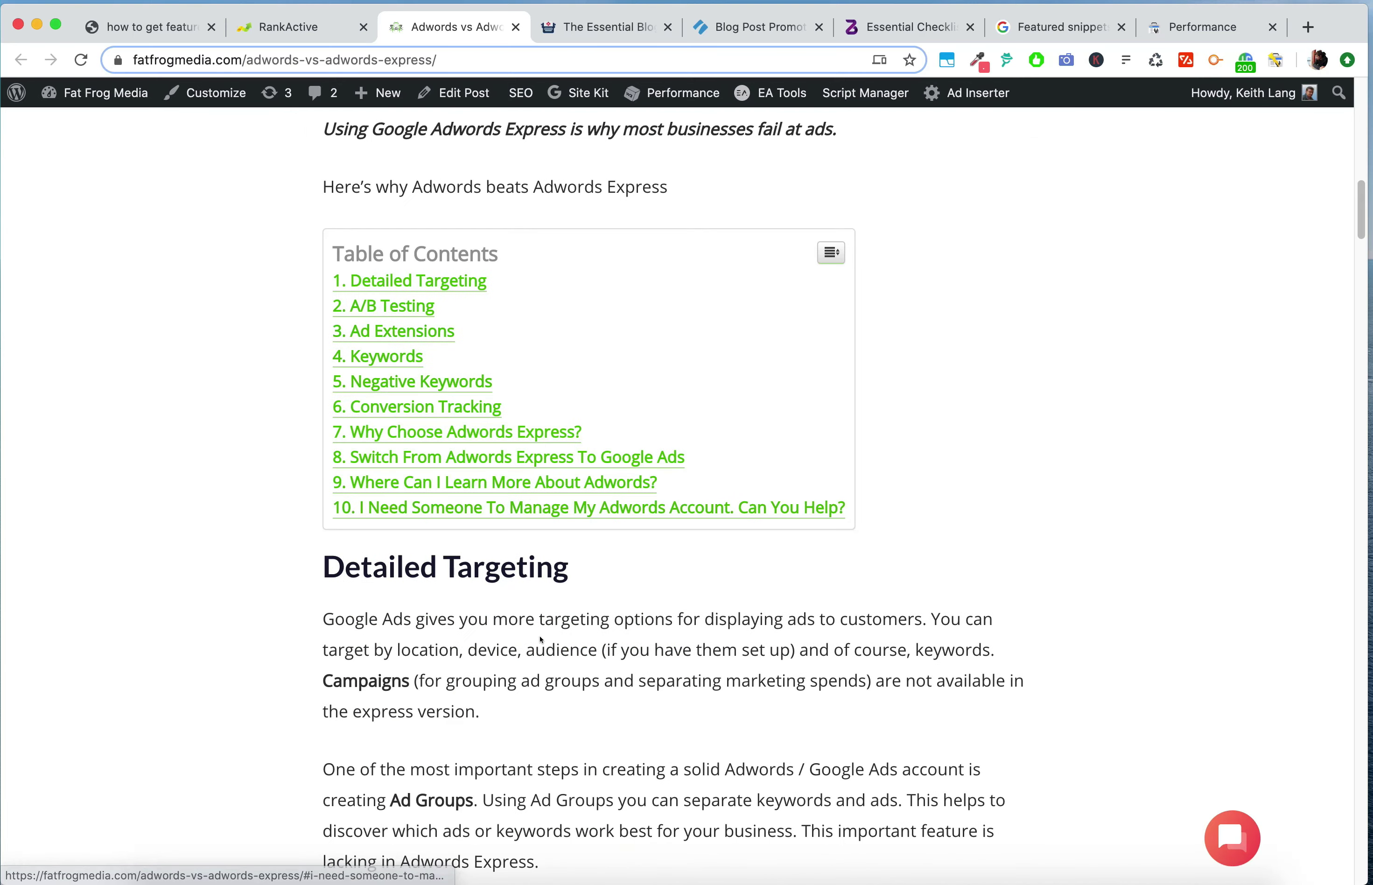
scroll(394, 415, up, 5)
click(297, 35)
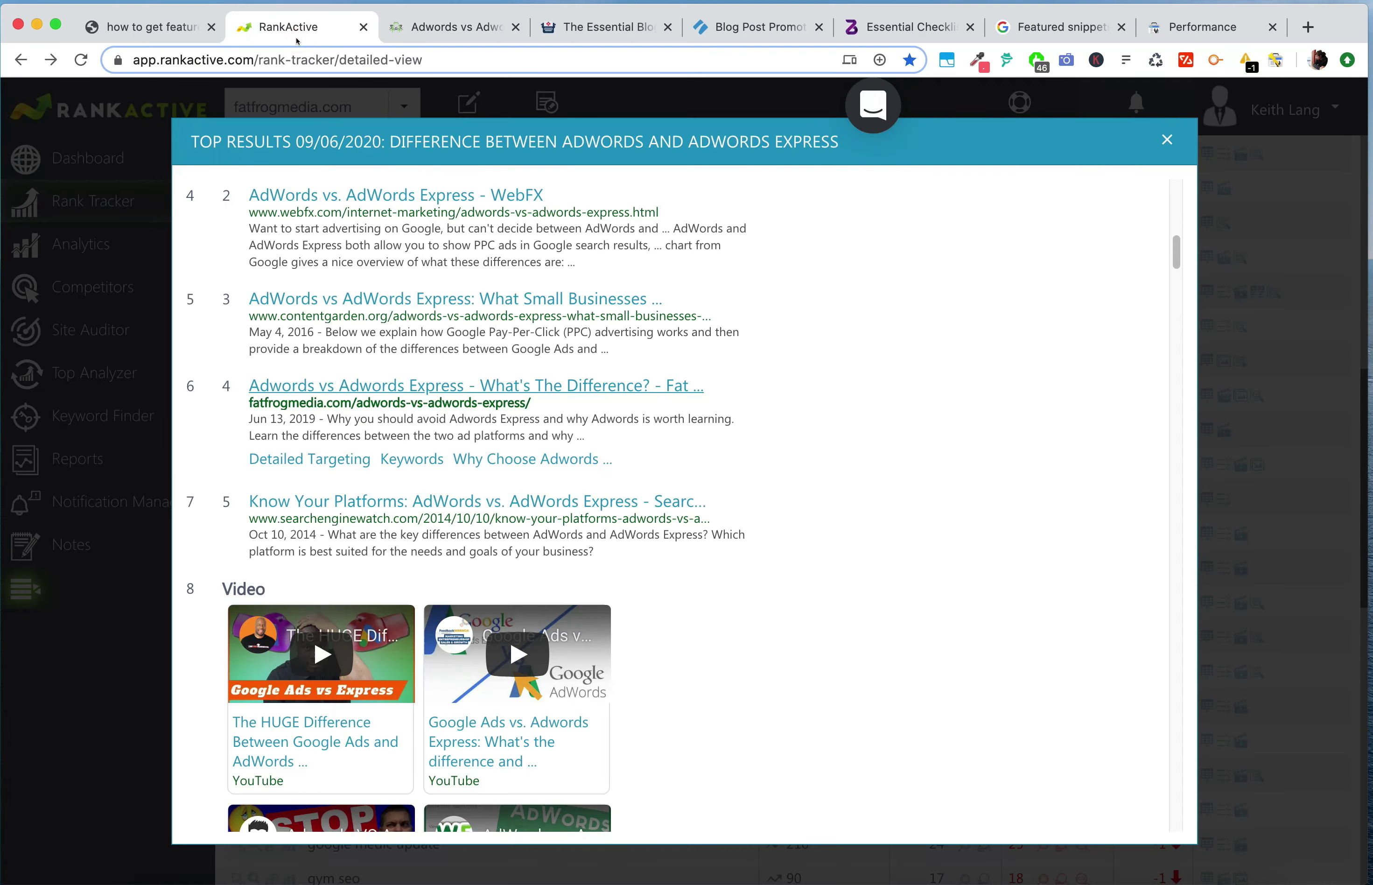
scroll(703, 604, up, 15)
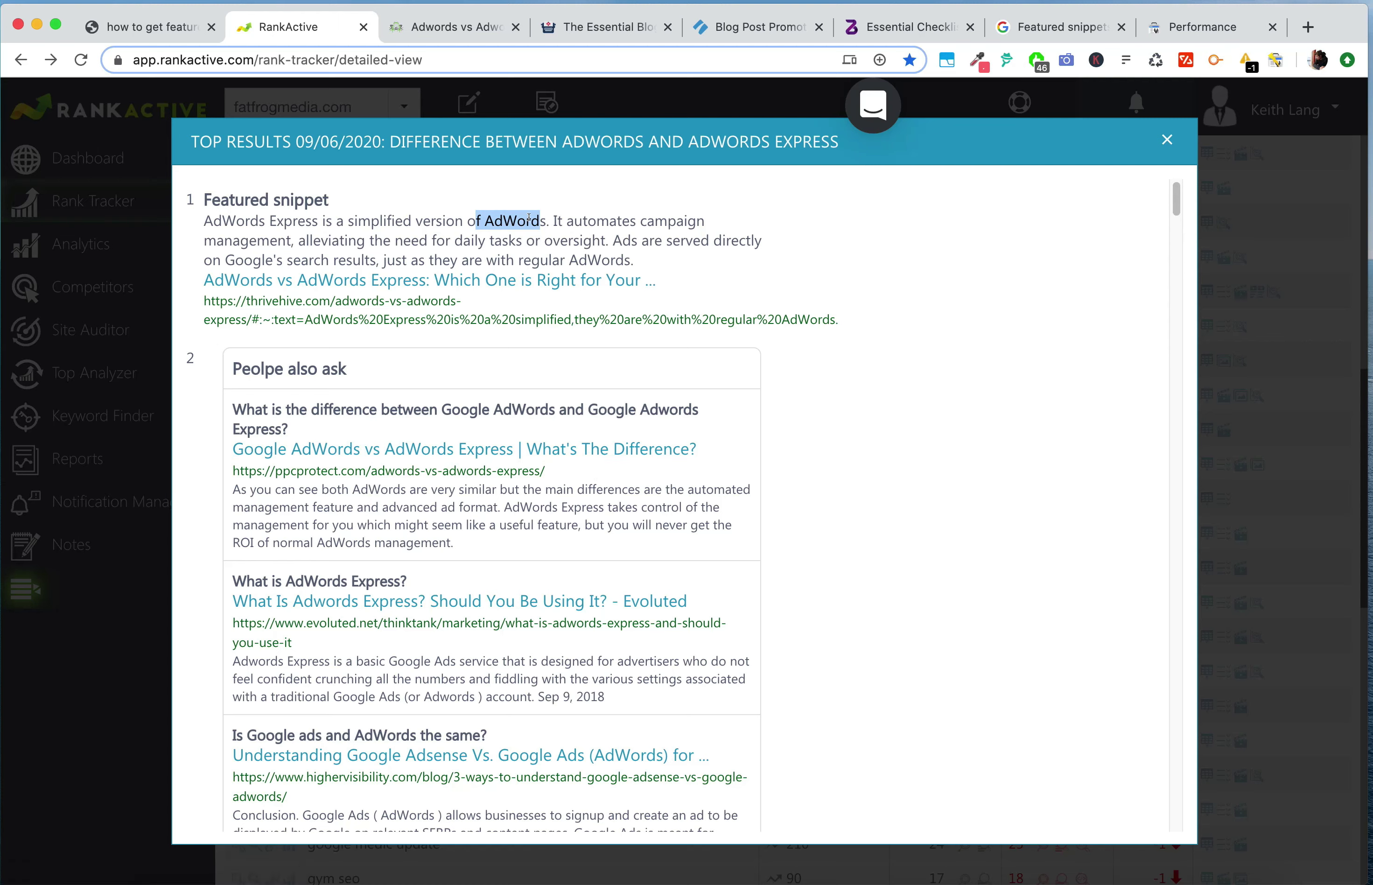
drag(638, 263, 196, 224)
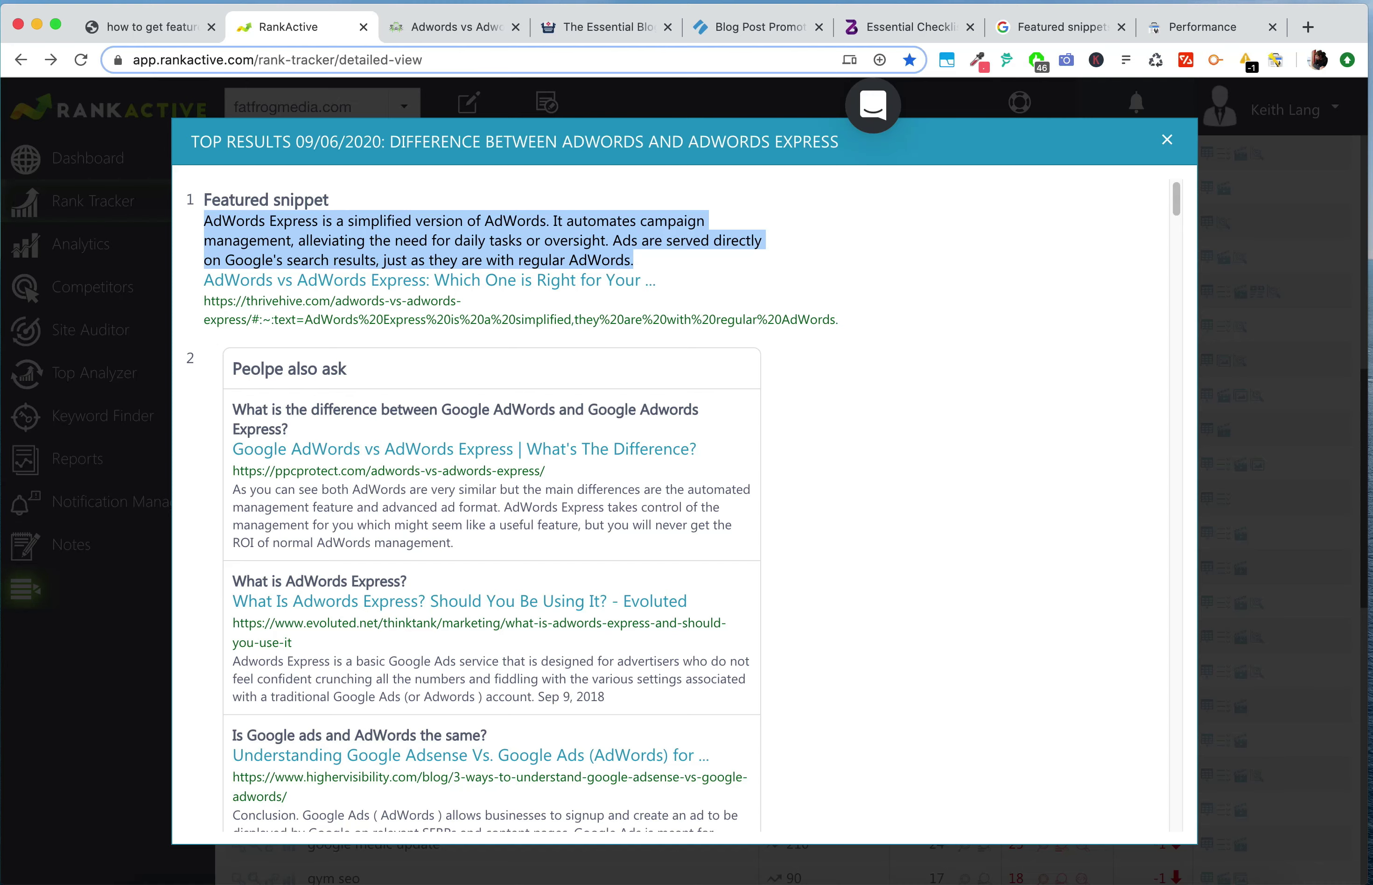
Step: Close the top results list and view the stored 2020-06-09 HTML snapshot for 'sem vs ppc'
click(1166, 140)
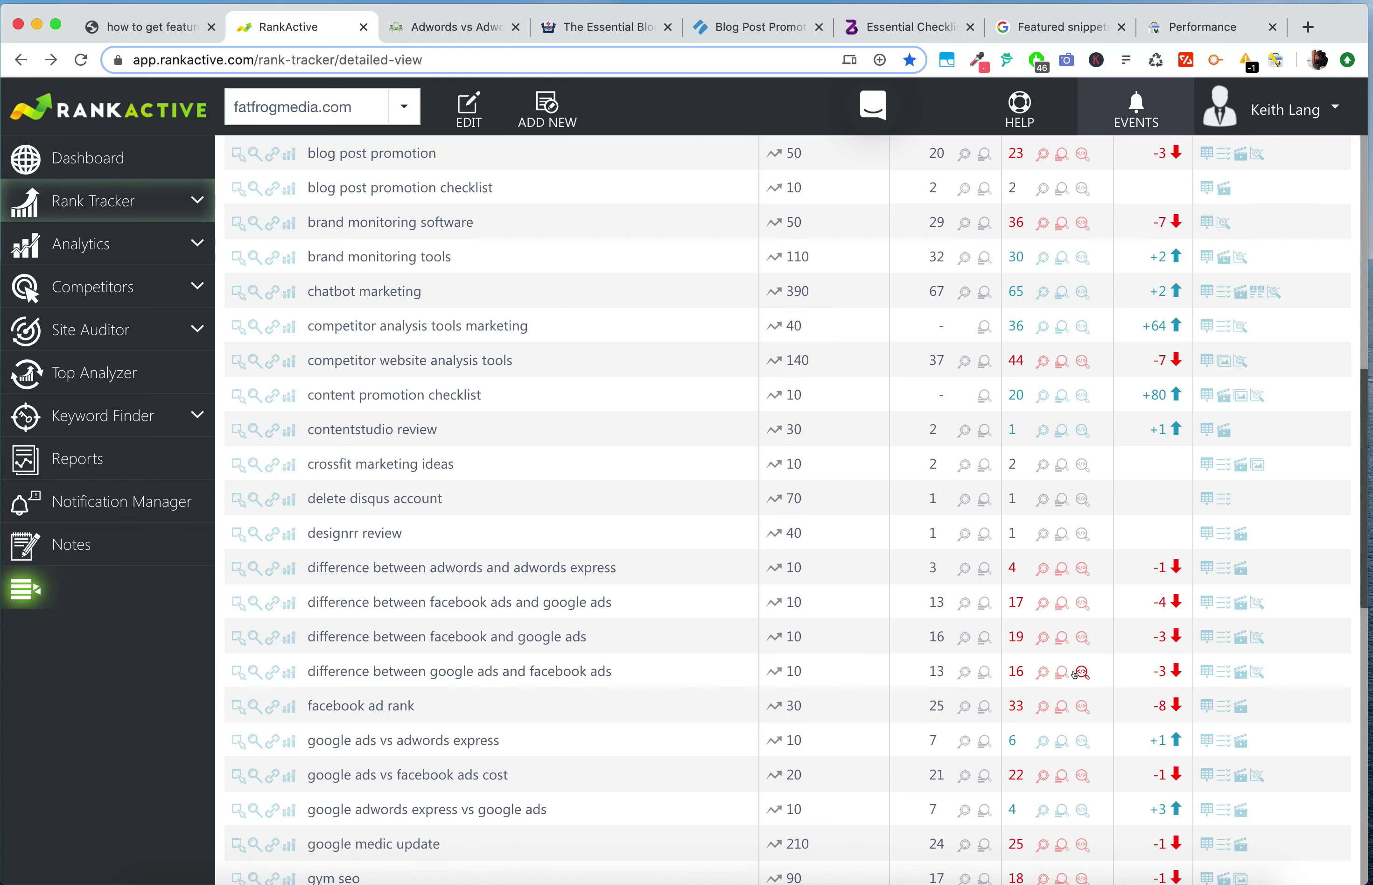
scroll(1052, 738, down, 15)
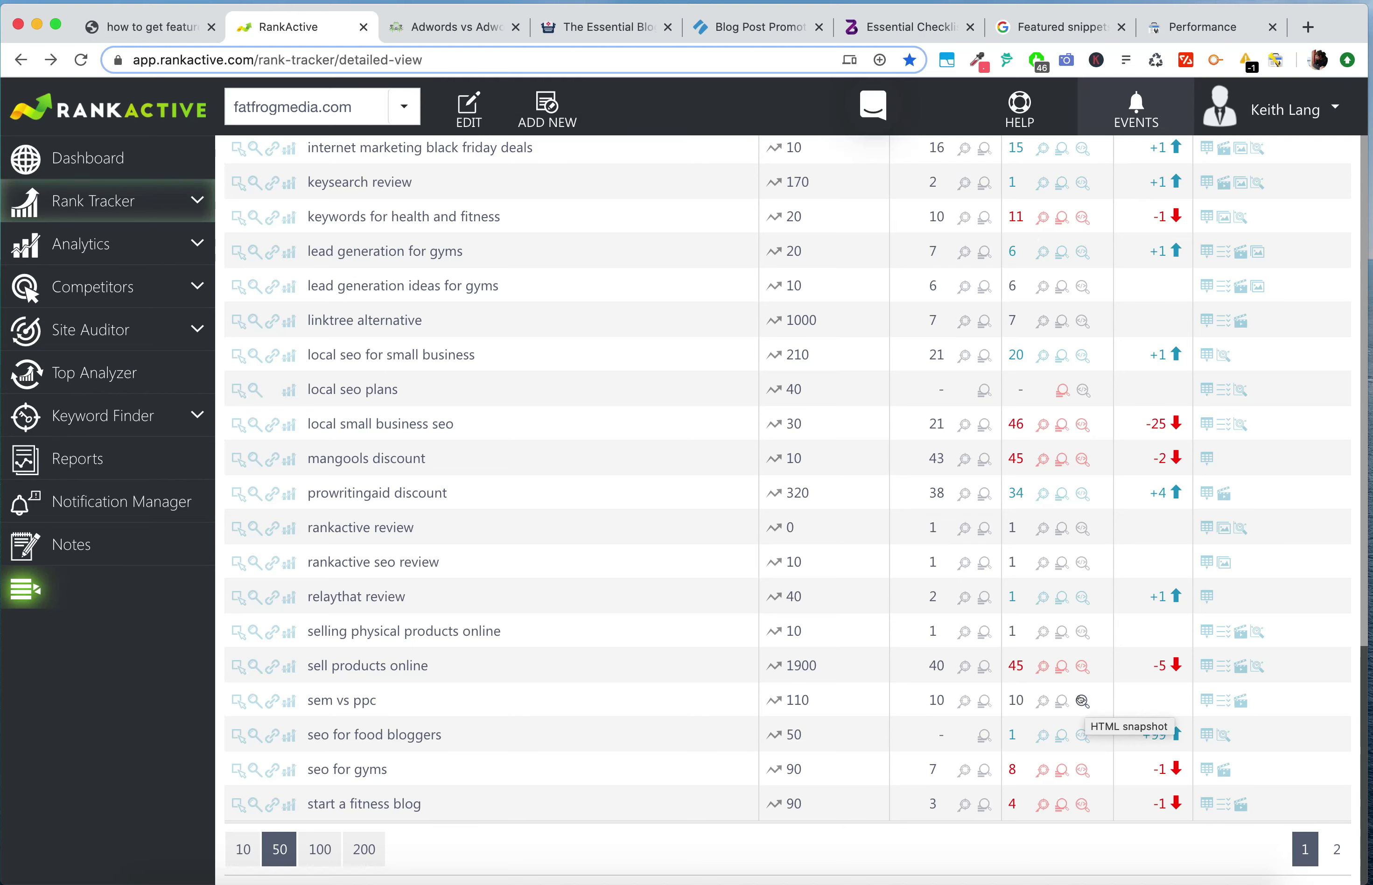
click(1082, 700)
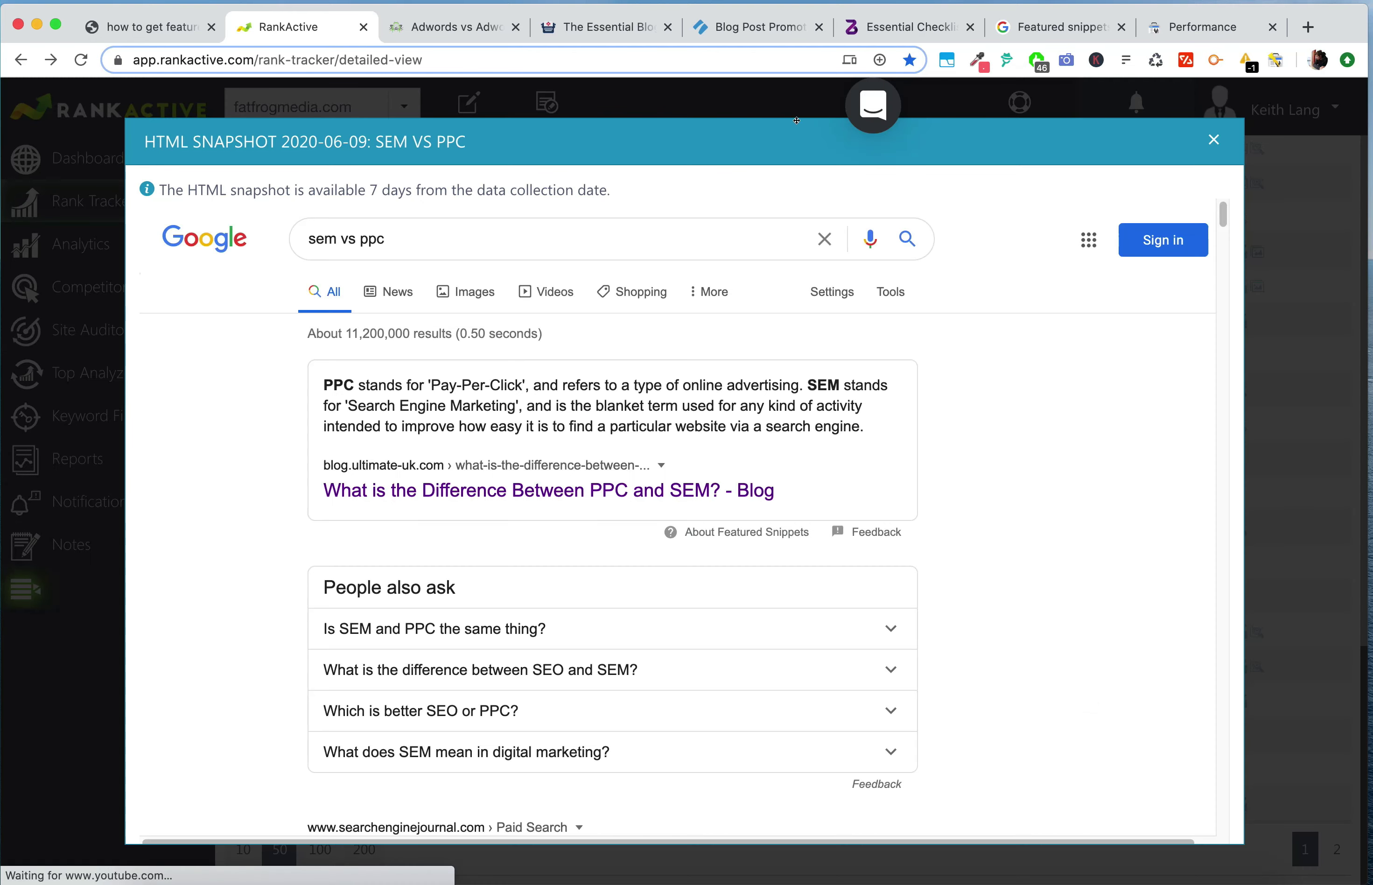
scroll(838, 468, down, 1)
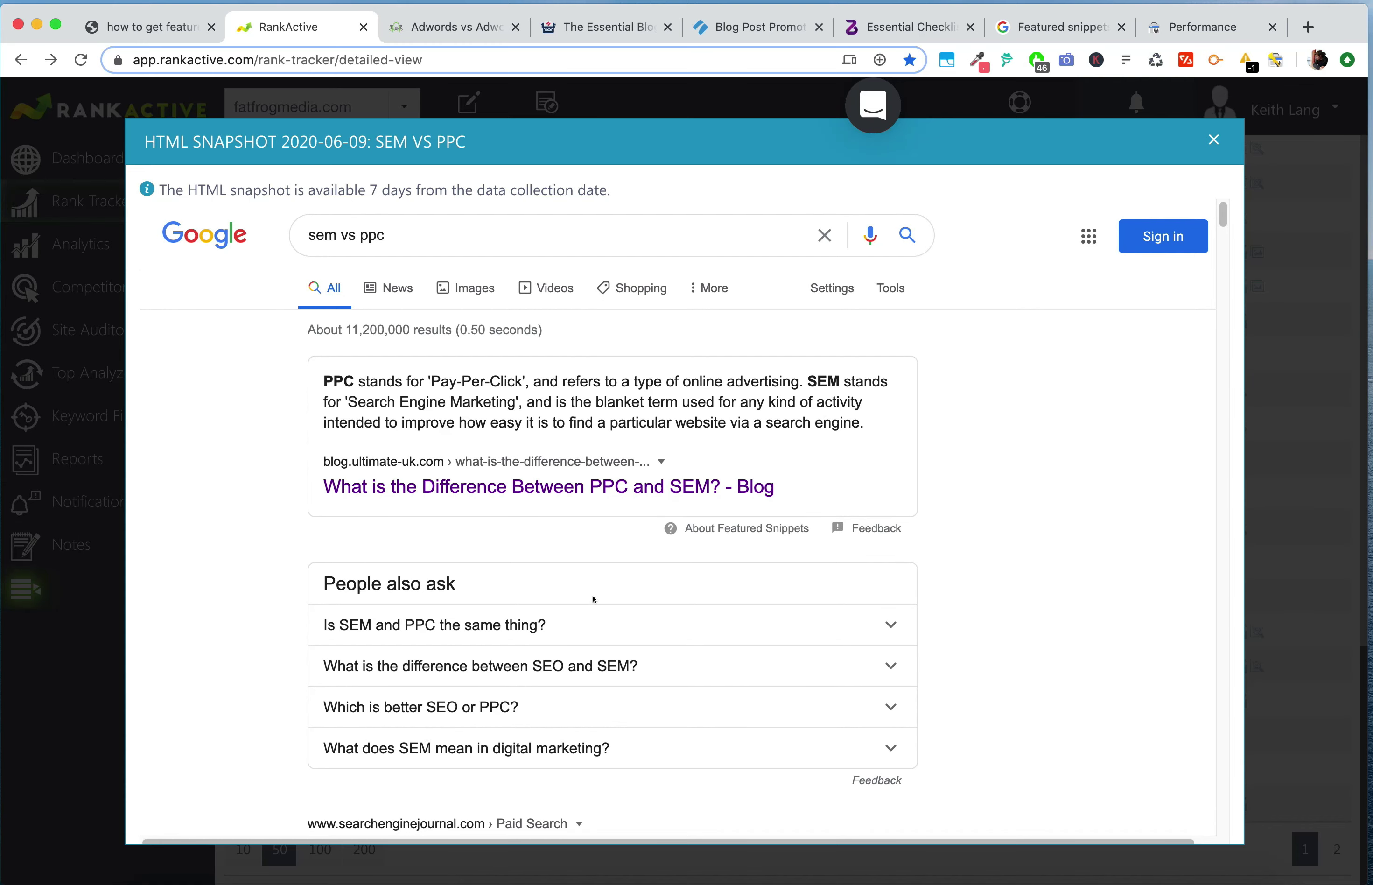
scroll(591, 605, down, 1)
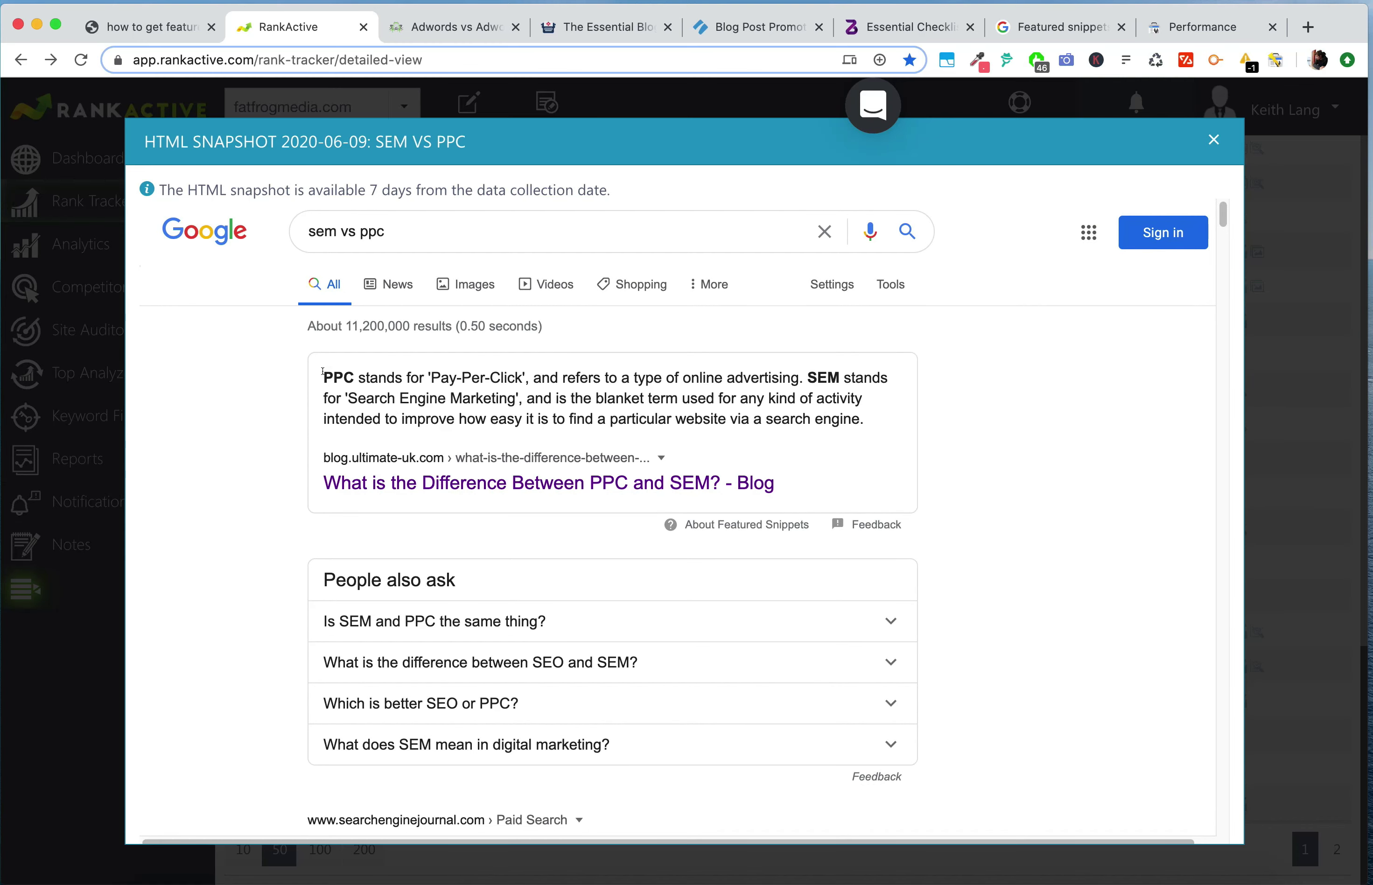
scroll(330, 372, up, 1)
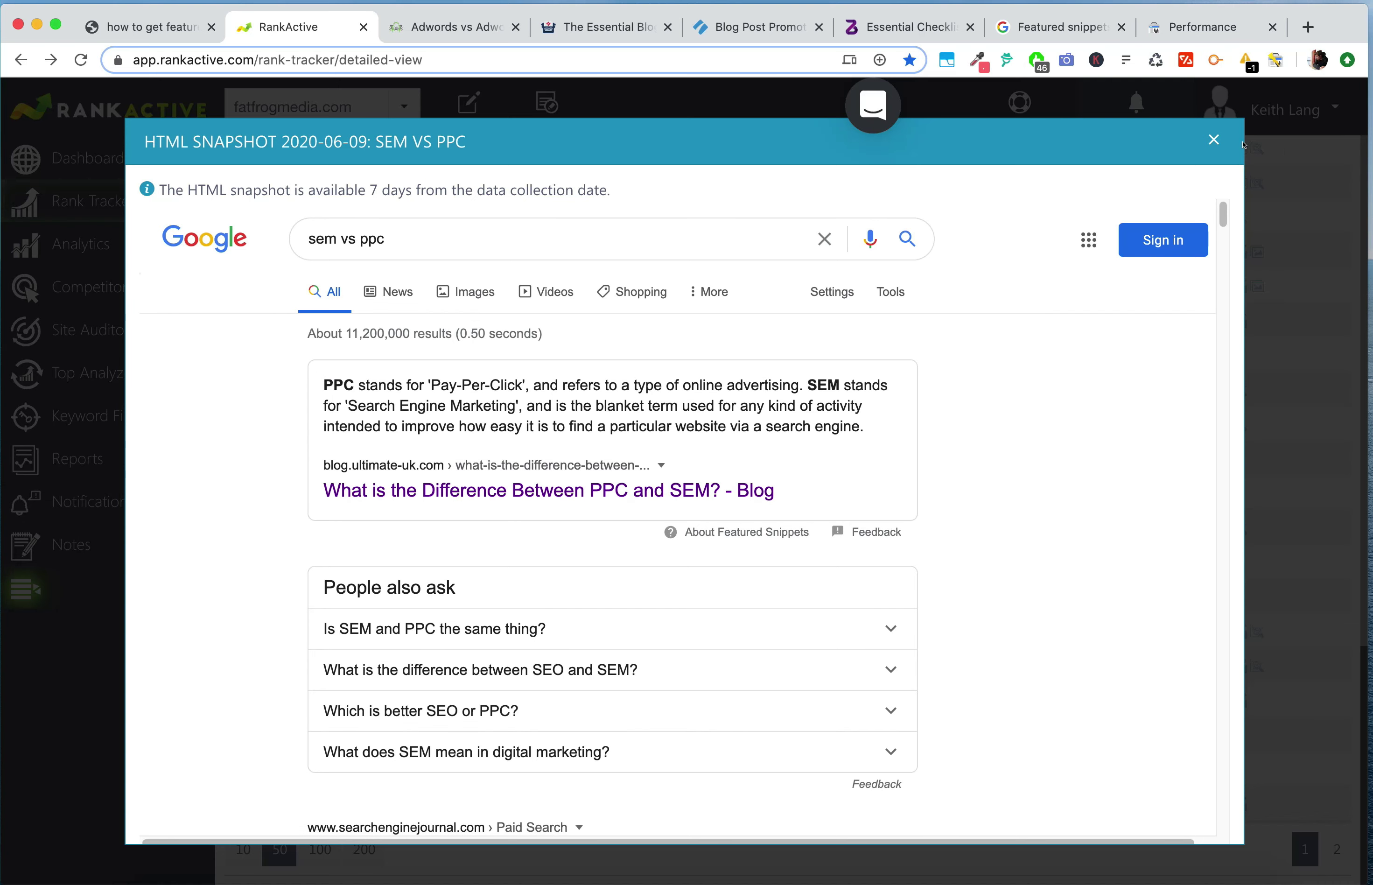
Step: Close the 'sem vs ppc' snapshot and keep google.com English United States as the search engine
click(1213, 139)
scroll(637, 396, up, 10)
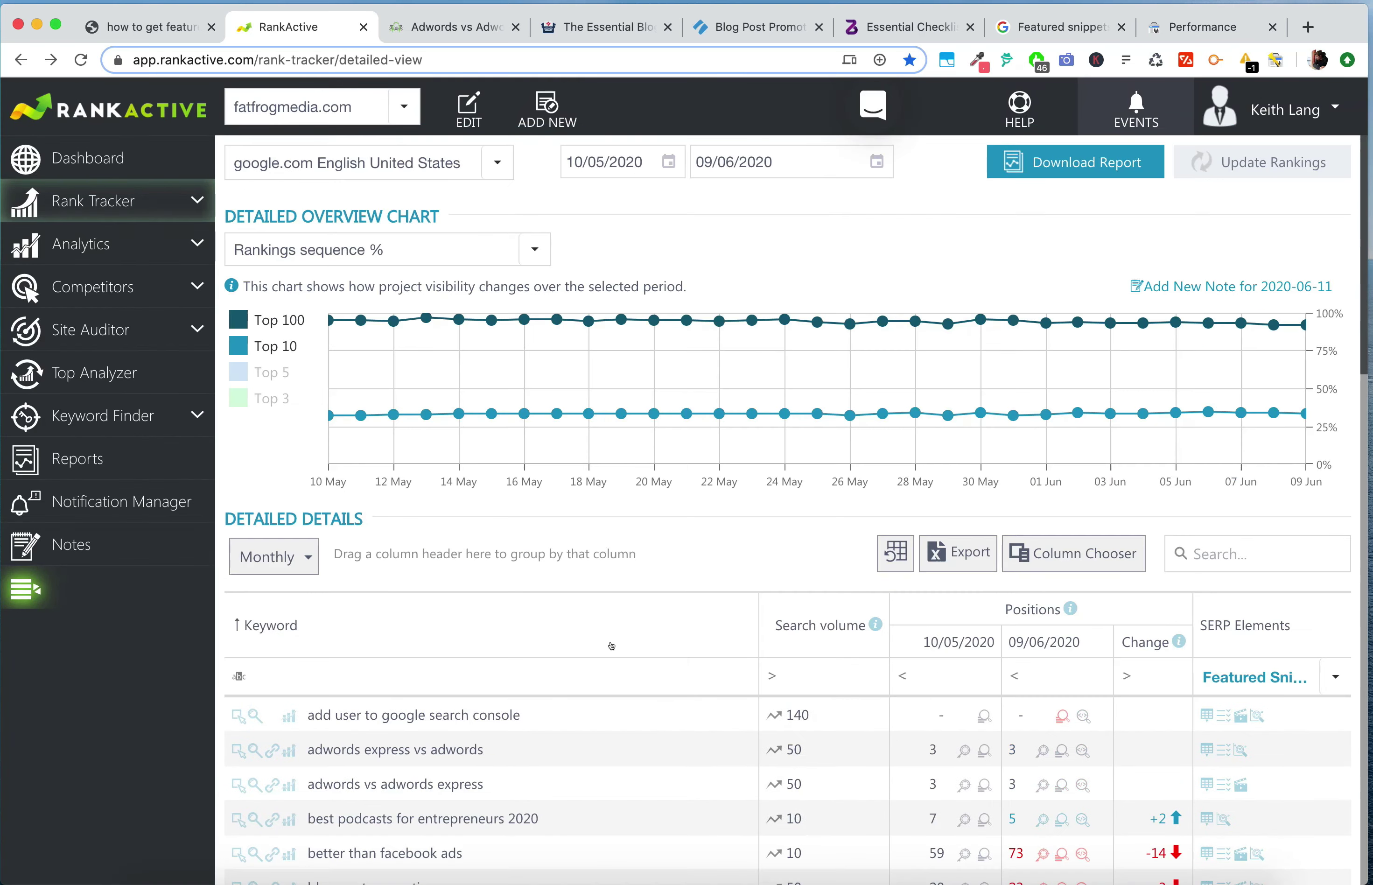
click(427, 163)
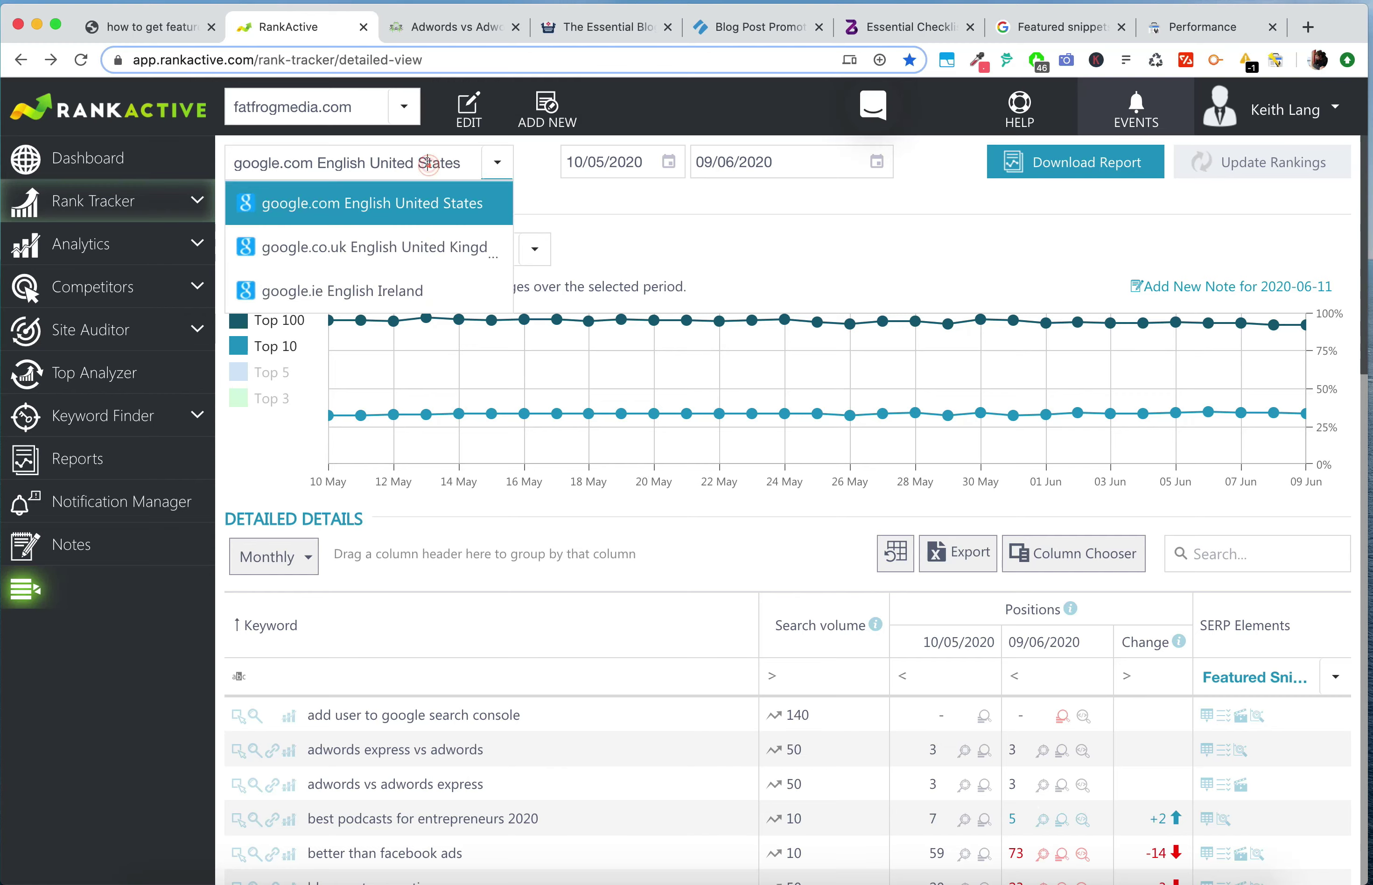
click(809, 230)
scroll(1016, 665, down, 15)
scroll(1017, 664, down, 8)
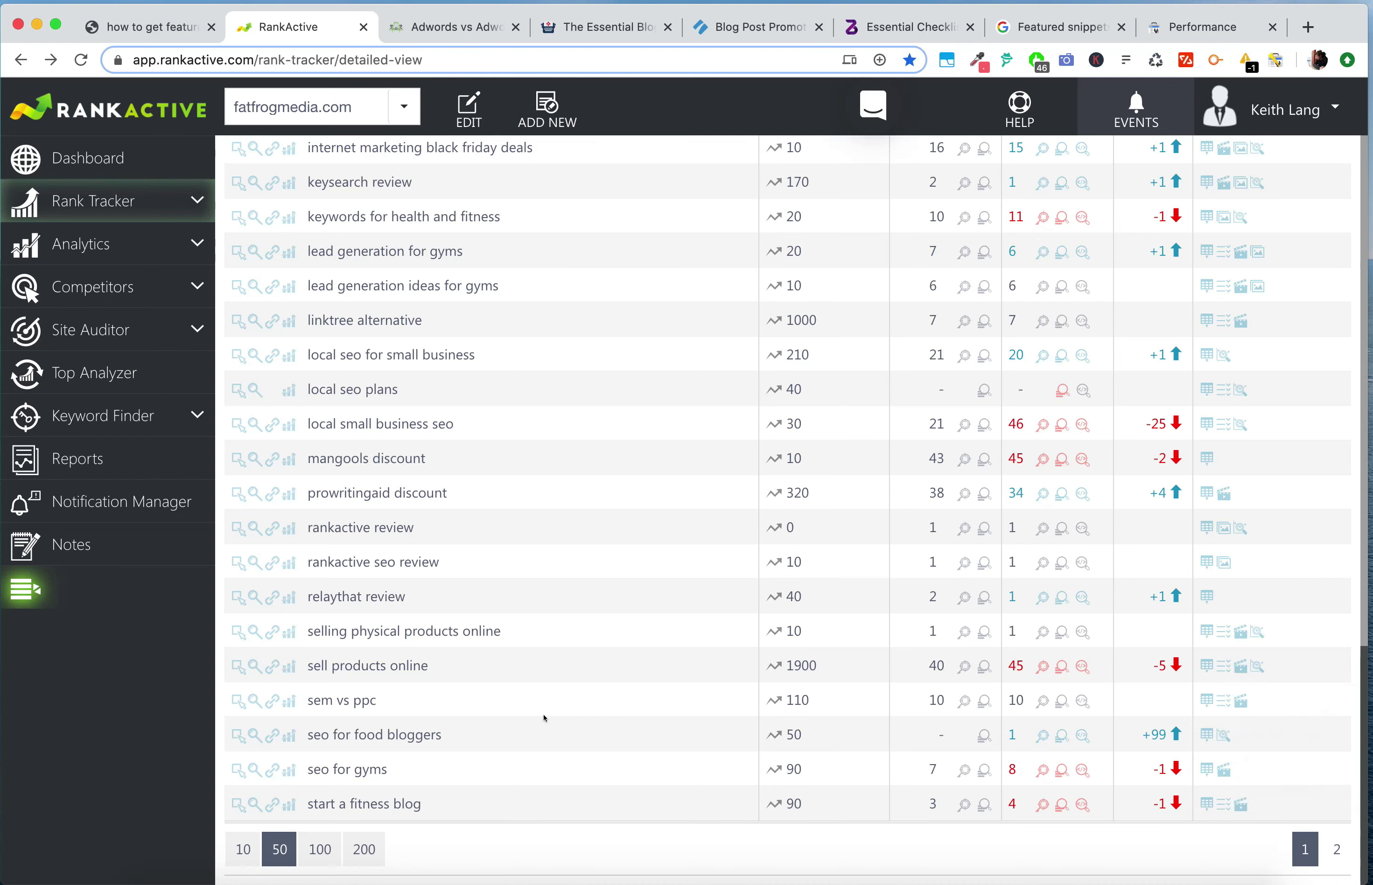
Step: Reopen the 'sem vs ppc' snapshot and compare the blog.ultimate-uk.com snippet with the fatfrogmedia.com result
click(1082, 701)
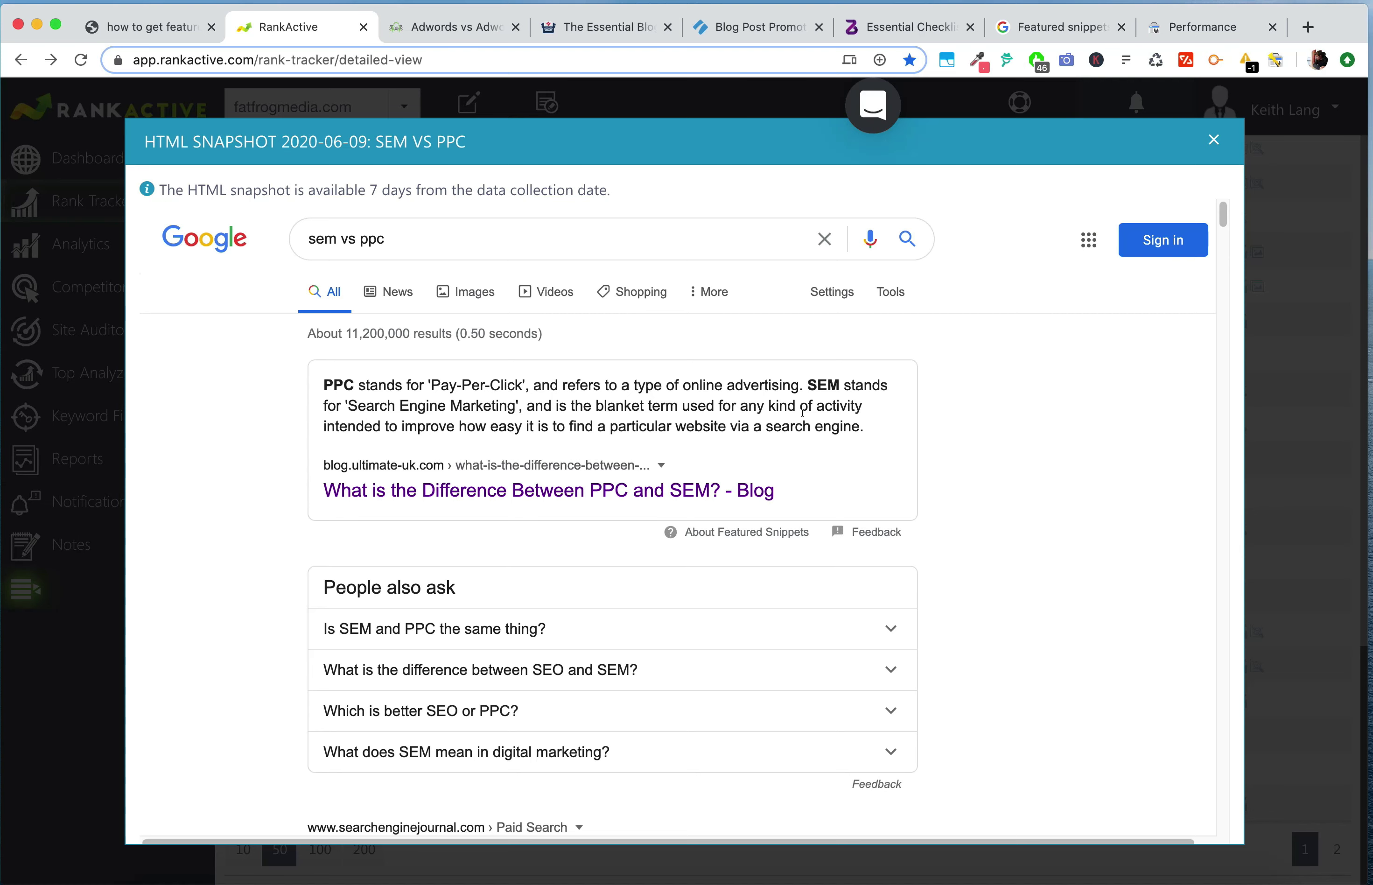
scroll(827, 624, down, 1)
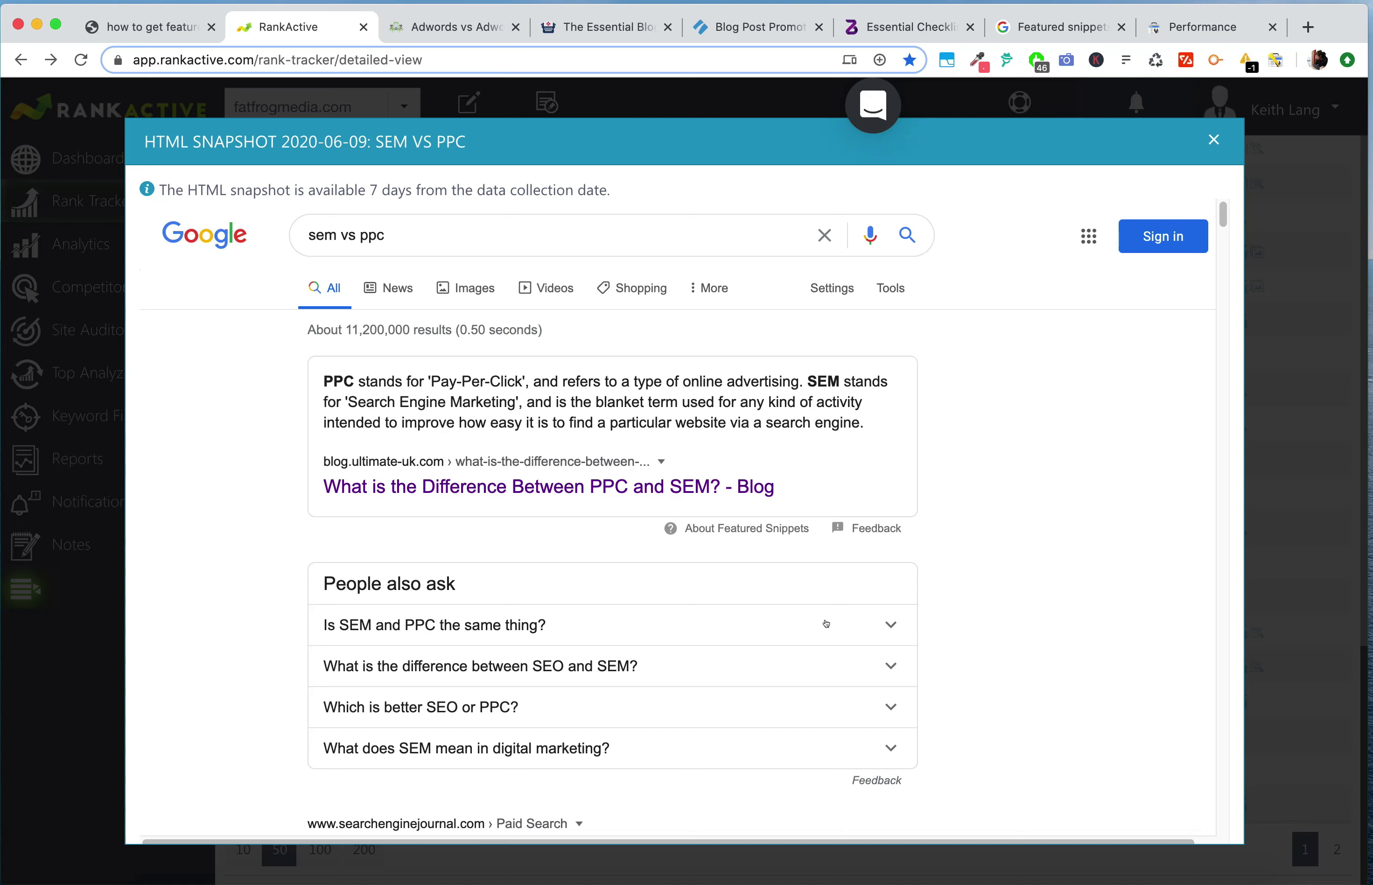
scroll(757, 638, down, 3)
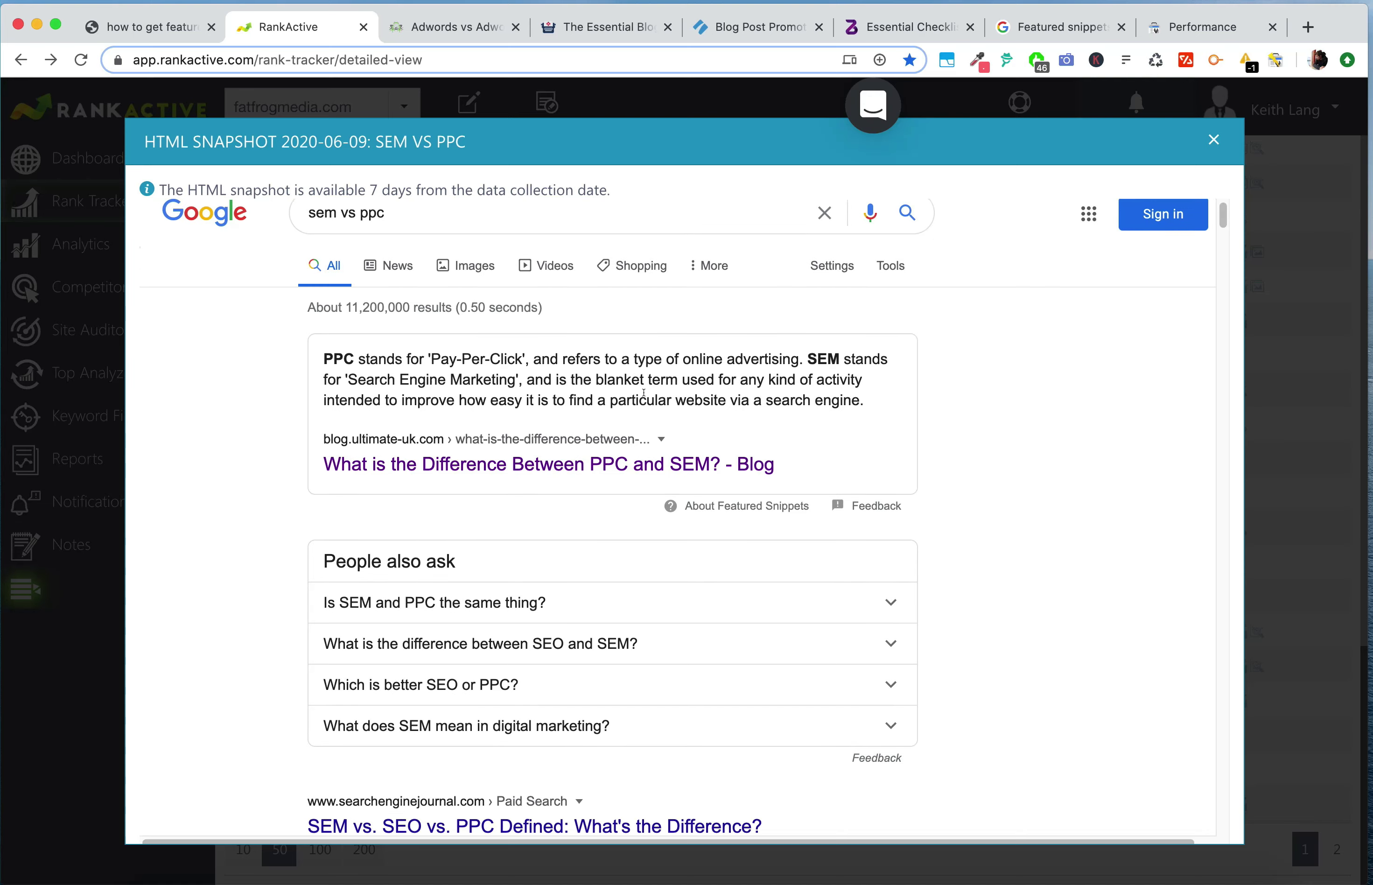
scroll(648, 443, down, 2)
scroll(648, 443, up, 5)
scroll(686, 479, down, 12)
scroll(731, 513, up, 6)
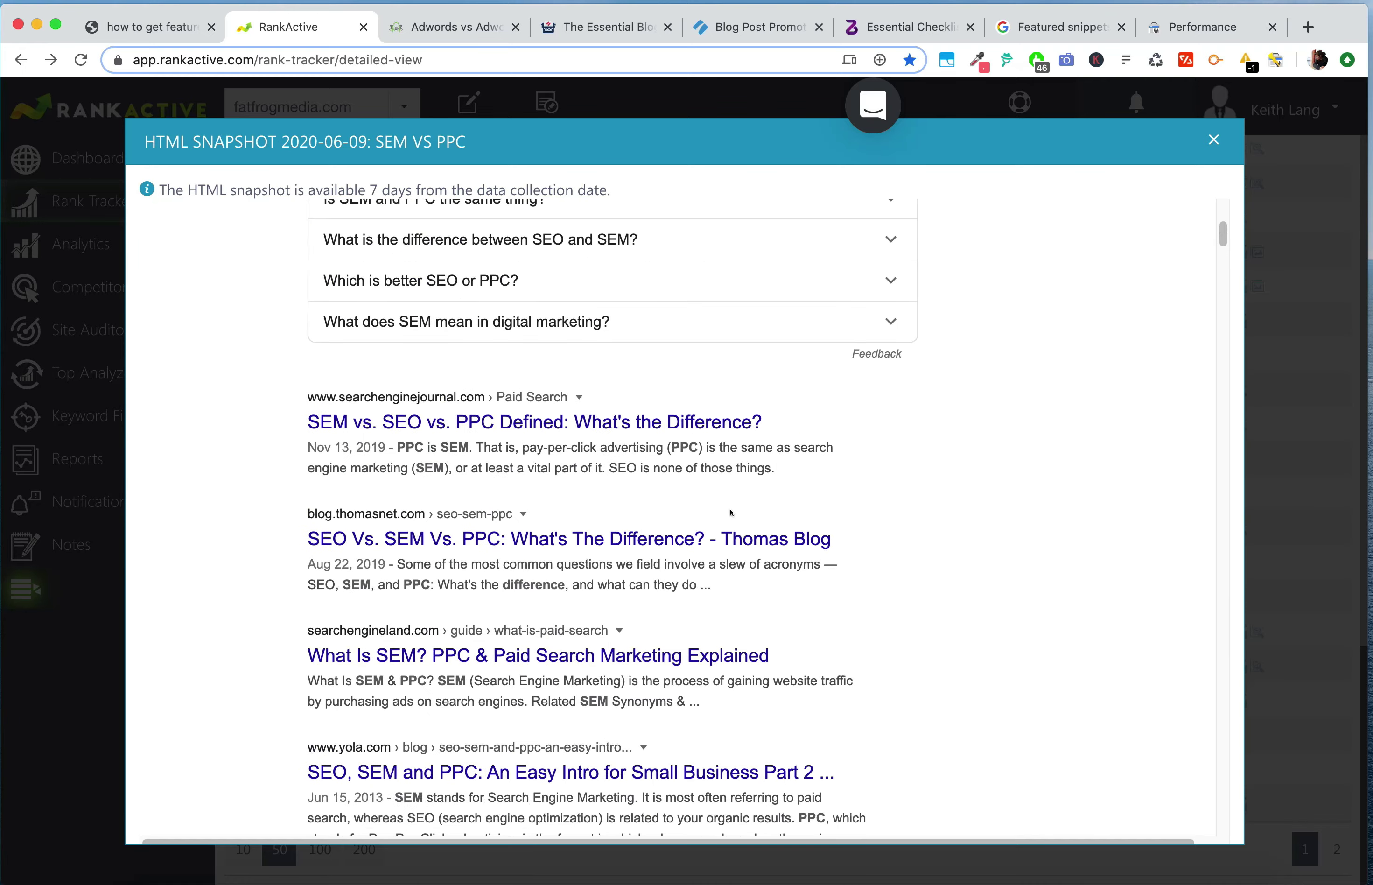
scroll(731, 513, down, 3)
scroll(731, 513, down, 20)
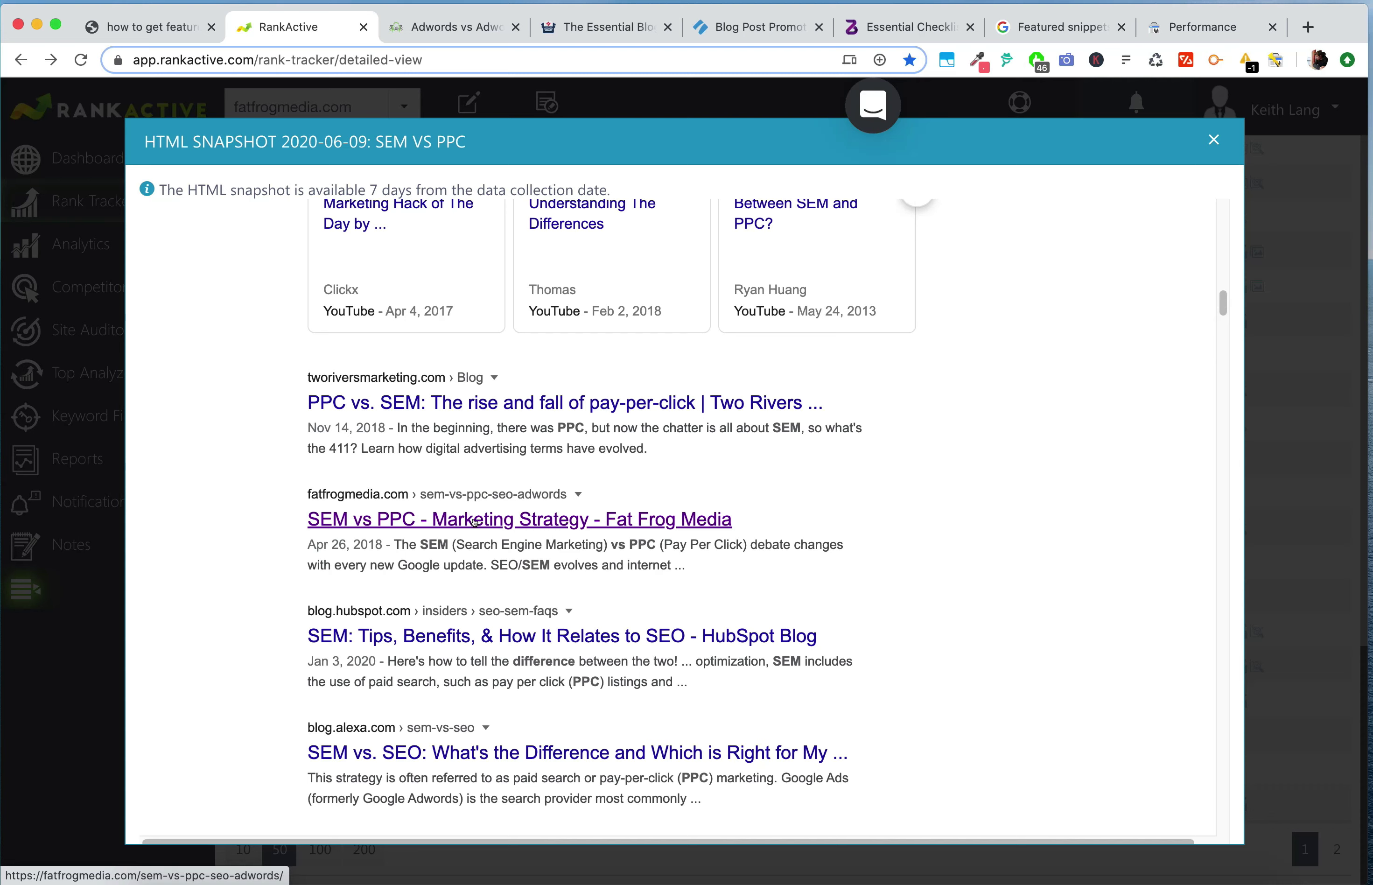
scroll(475, 522, up, 20)
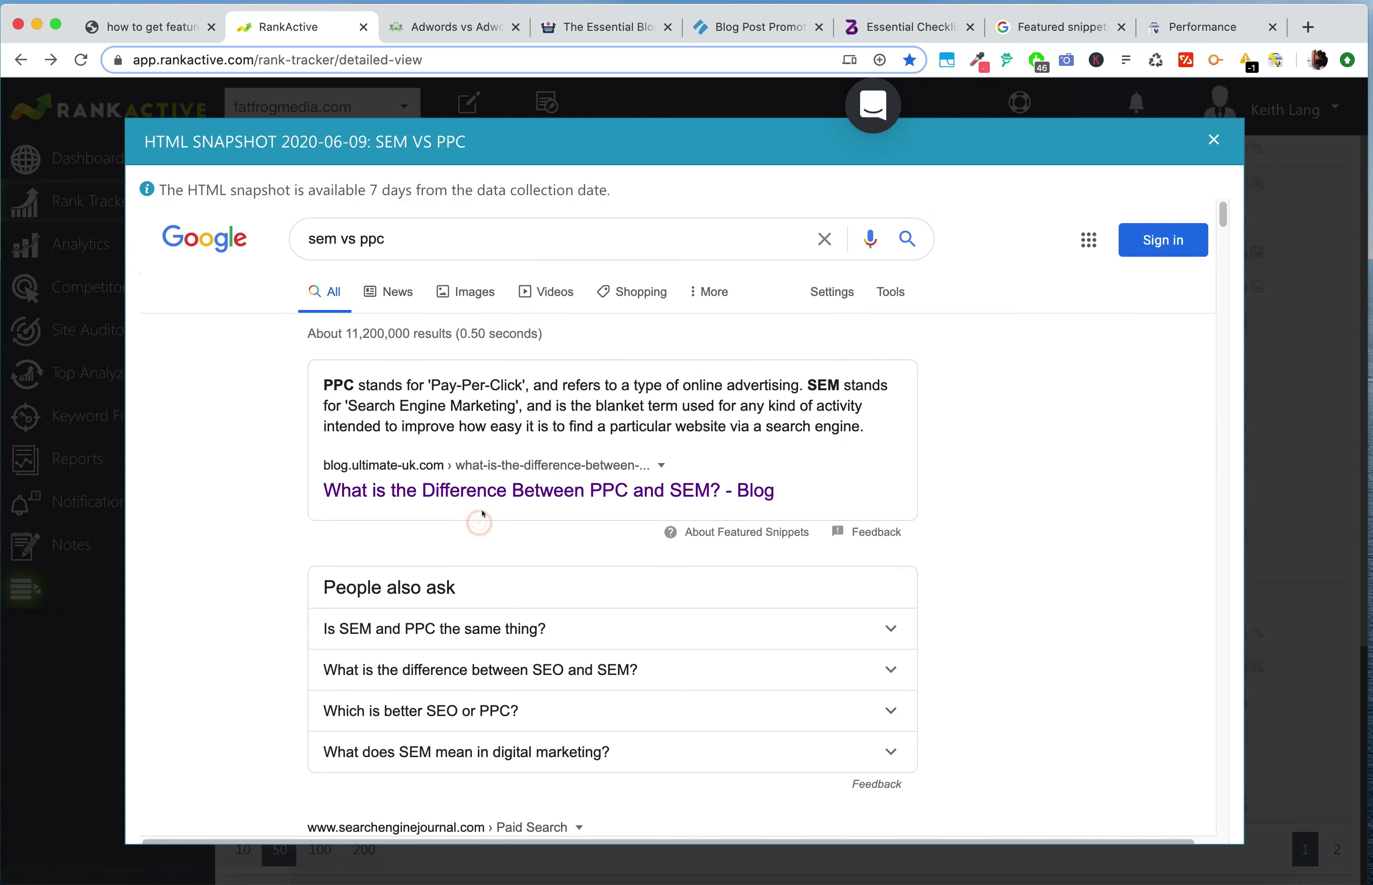
scroll(622, 494, down, 10)
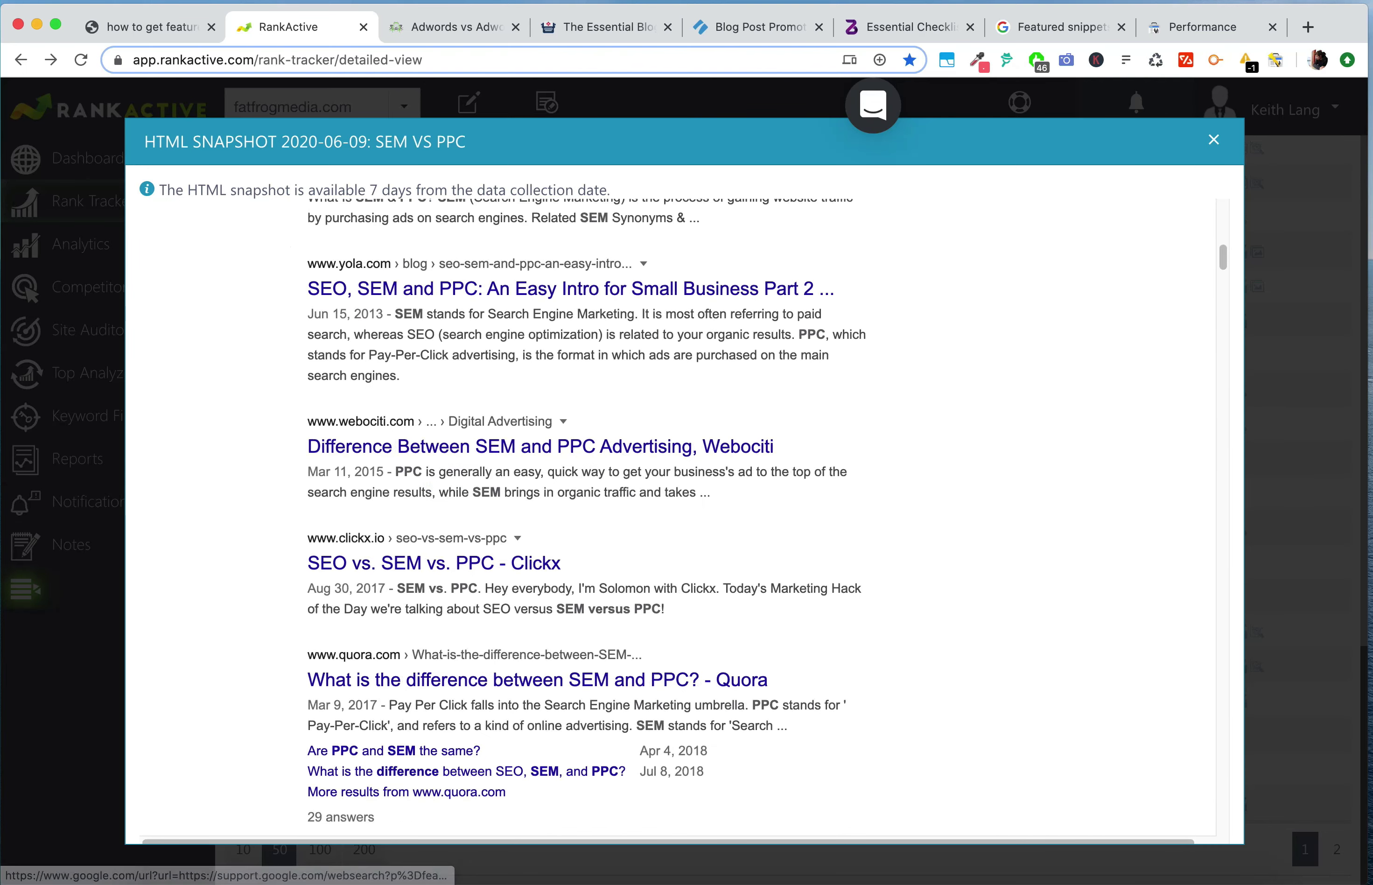
Step: Swap the snapshot for the 09/06/2020 'sem vs ppc' top results and locate Fat Frog Media at organic 10
click(1214, 139)
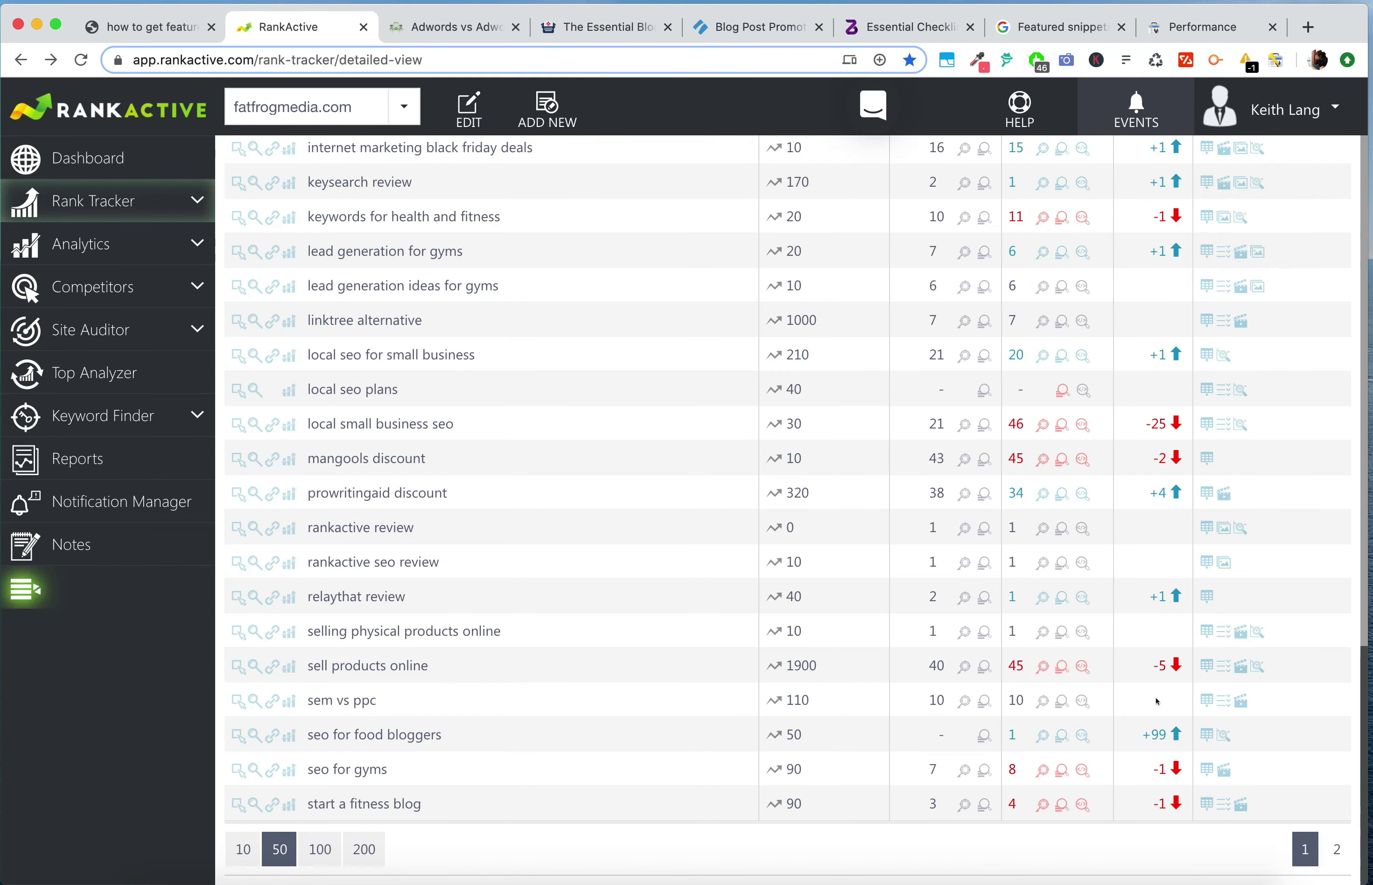
click(1062, 700)
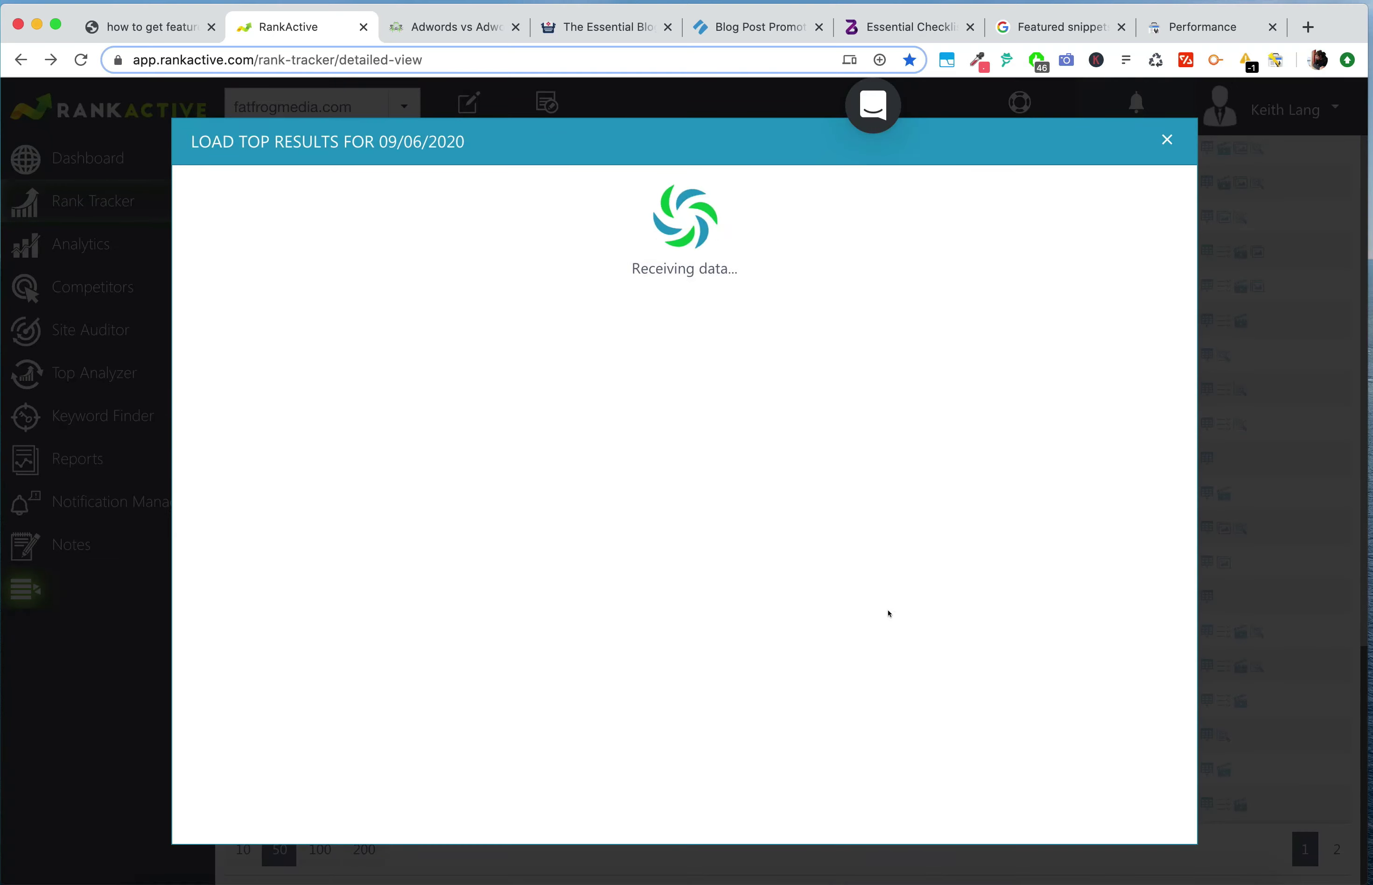
scroll(888, 612, down, 15)
scroll(704, 554, up, 4)
scroll(684, 556, up, 10)
scroll(669, 561, down, 1)
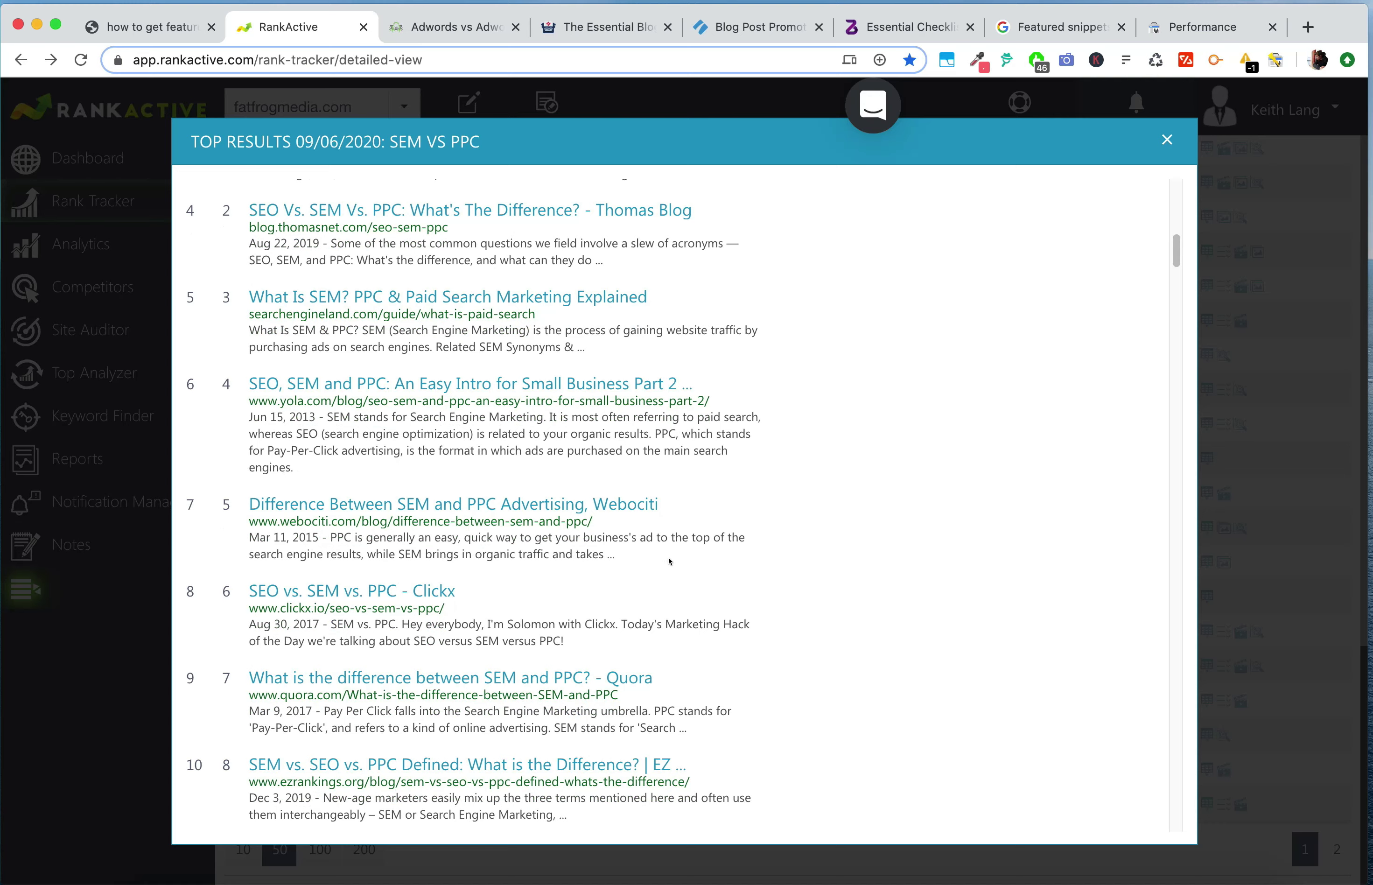
scroll(669, 561, down, 20)
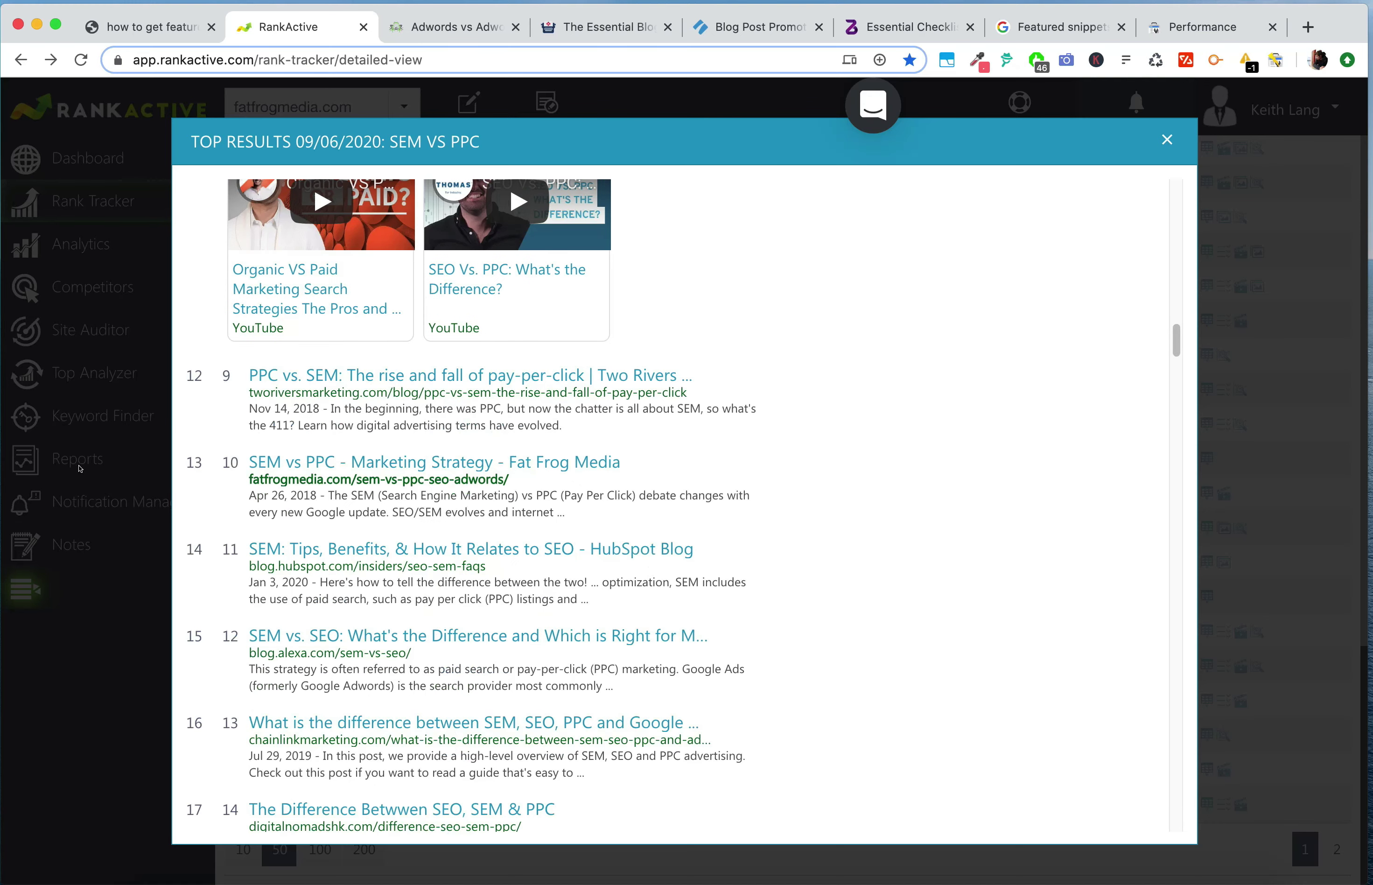
Step: Open Fat Frog Media's 'SEM vs PPC' article and read down to its table of contents
click(369, 462)
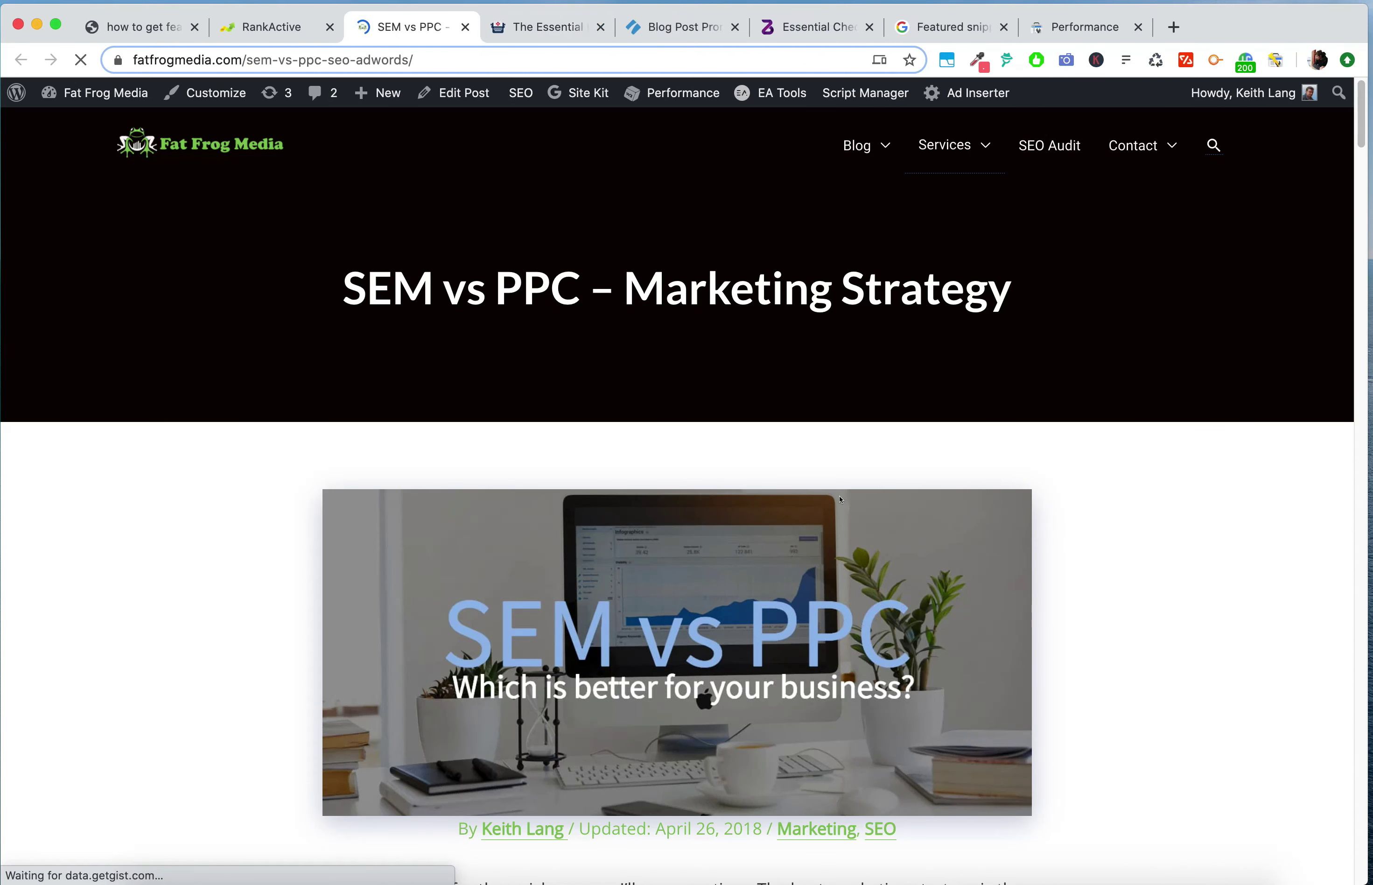
scroll(840, 500, down, 10)
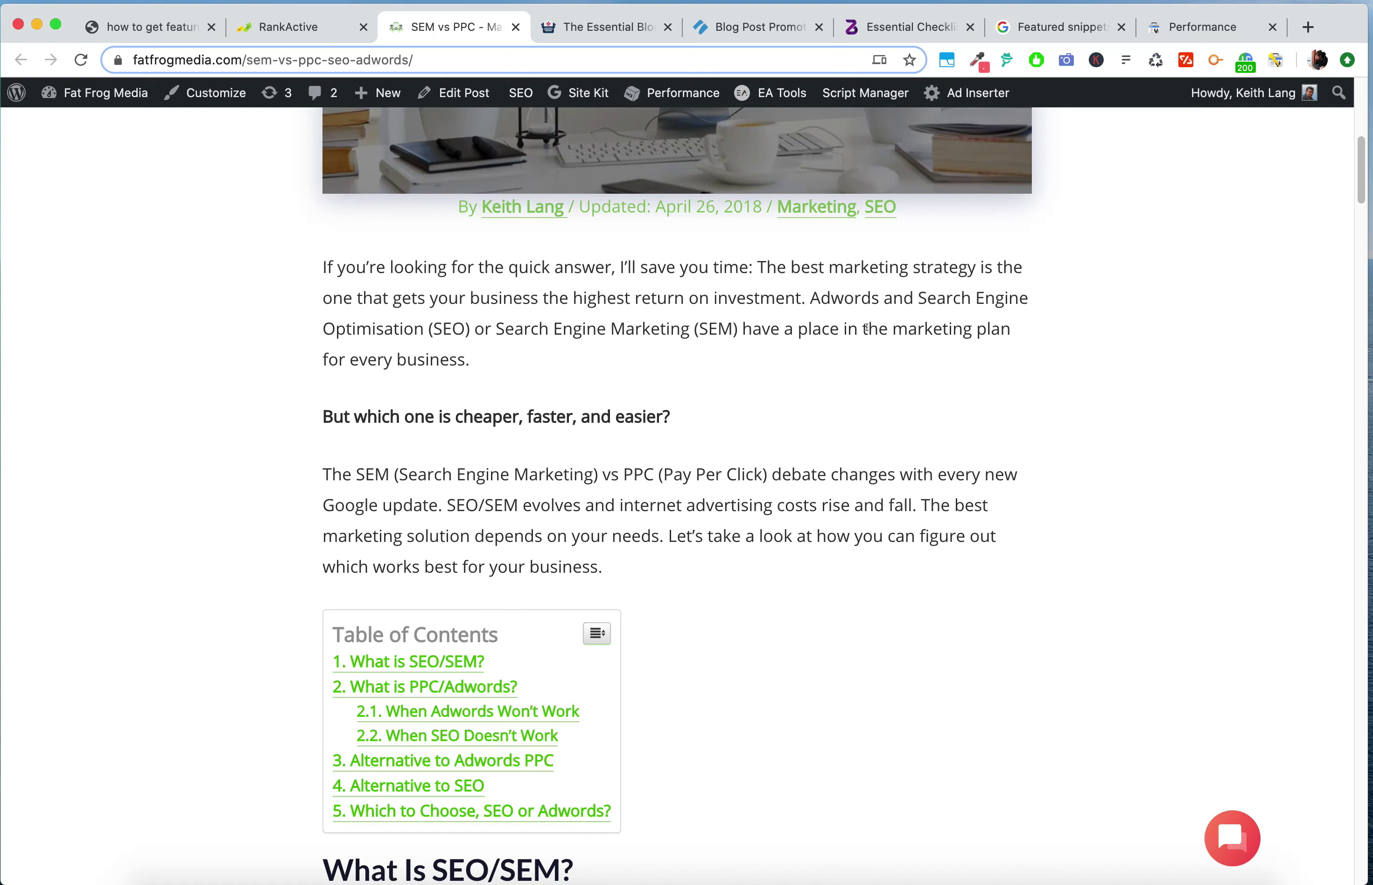
scroll(722, 562, down, 2)
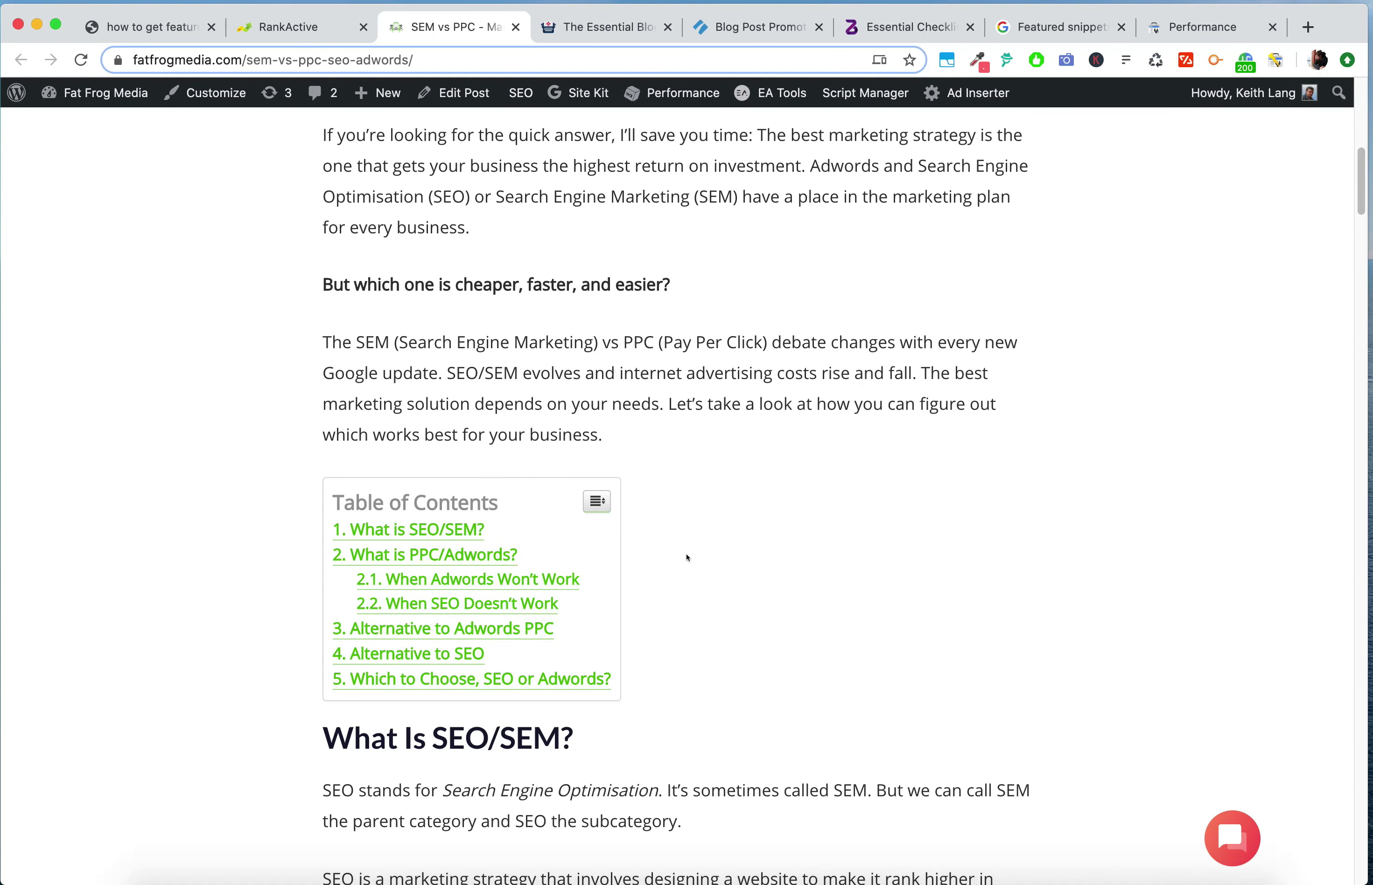
scroll(692, 546, down, 4)
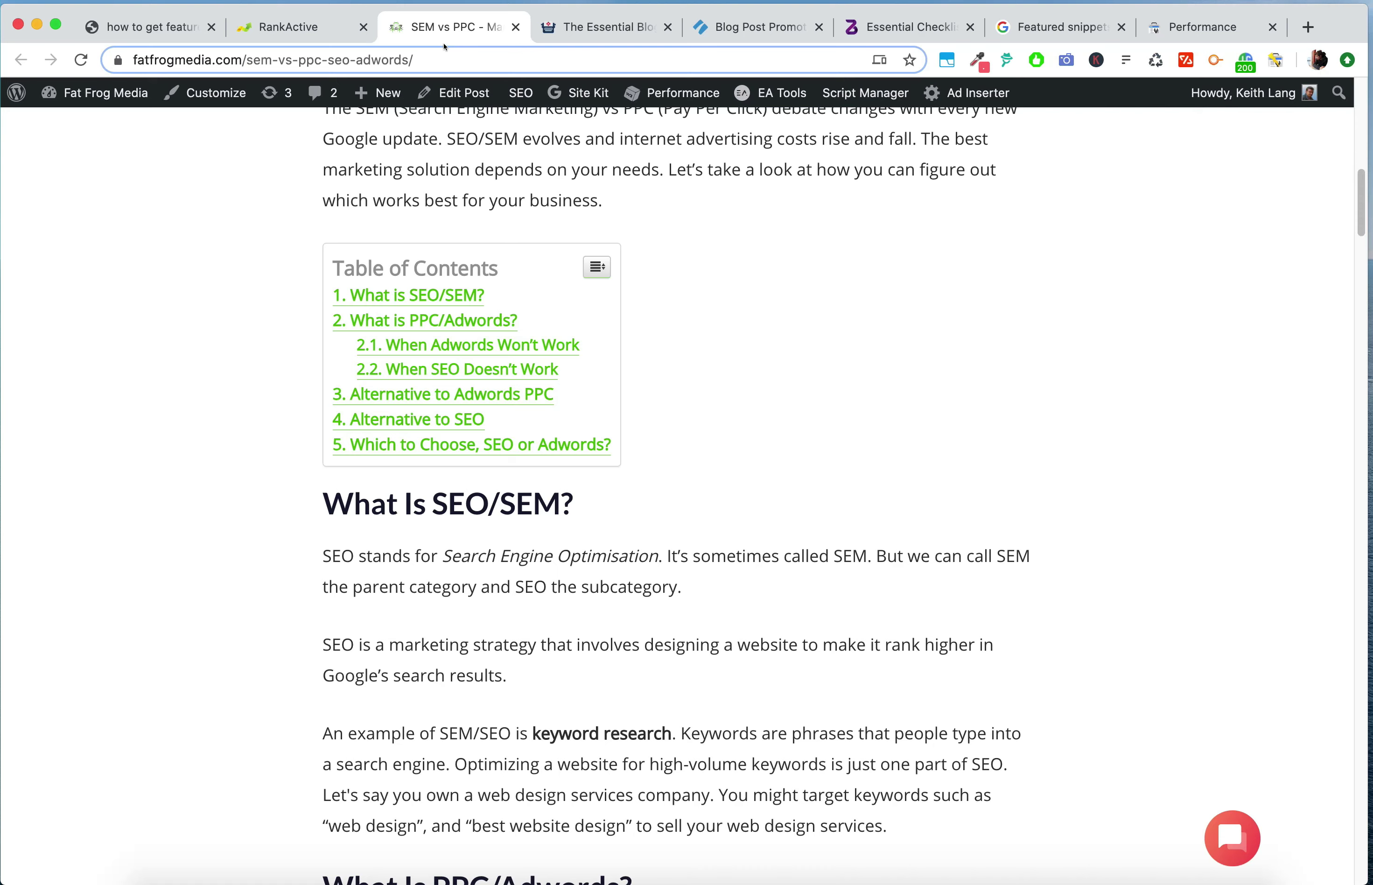
Step: Switch to the 'How to Find & Get Featured Snippets' video tab
click(150, 27)
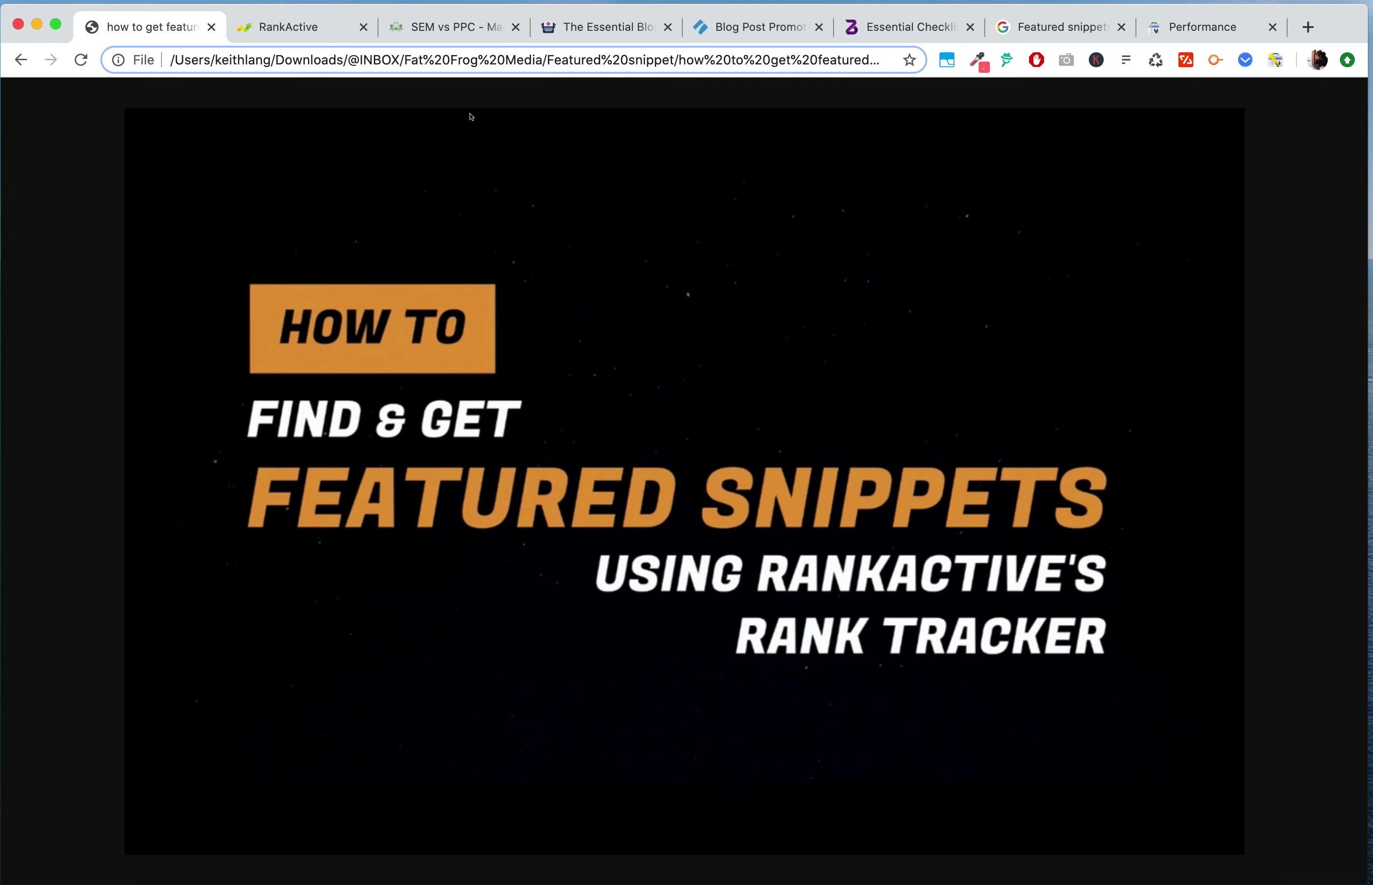
Step: Return to RankActive and close the 'sem vs ppc' top results list
click(288, 27)
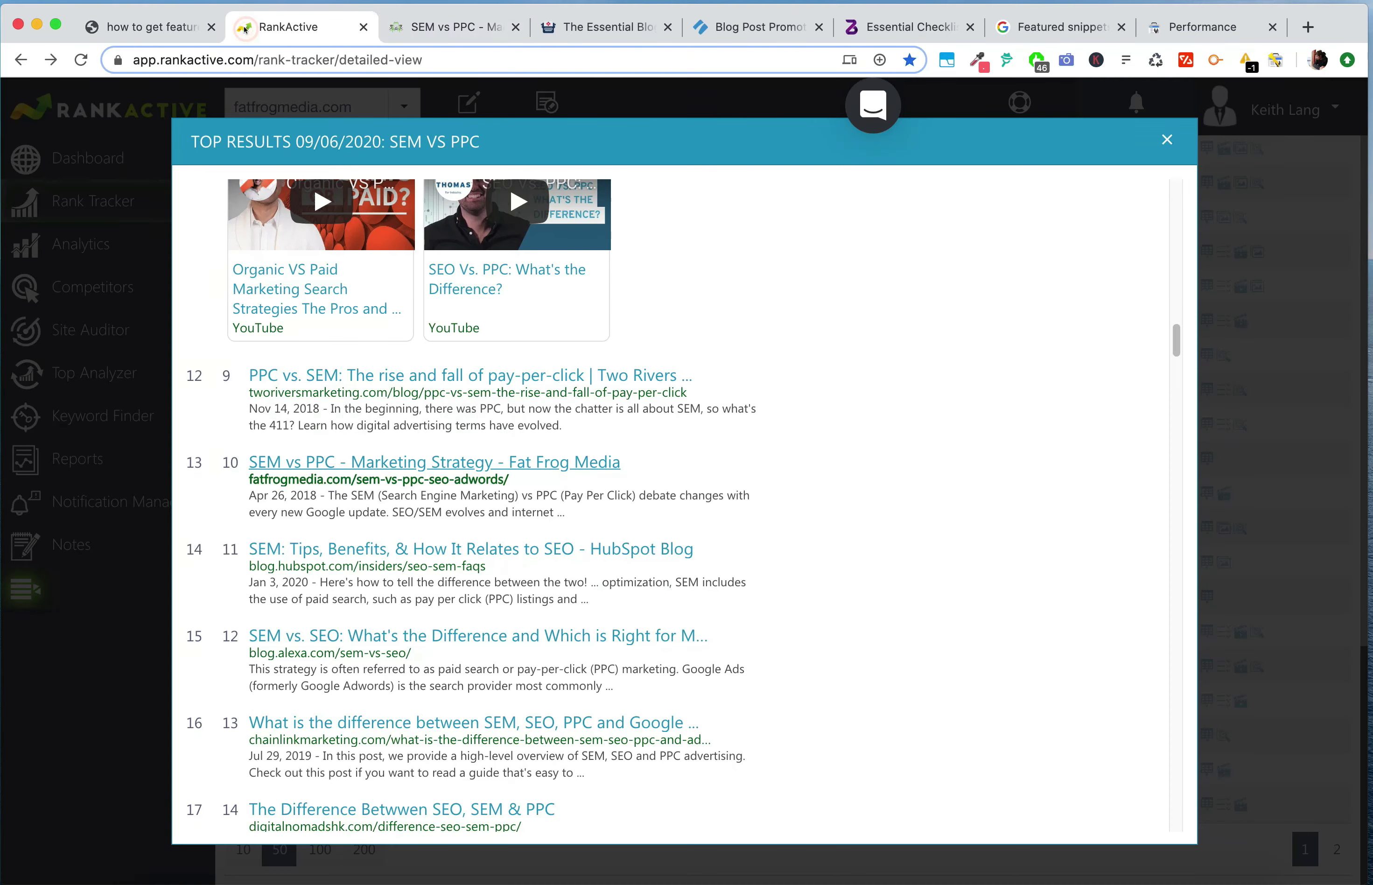
click(1156, 144)
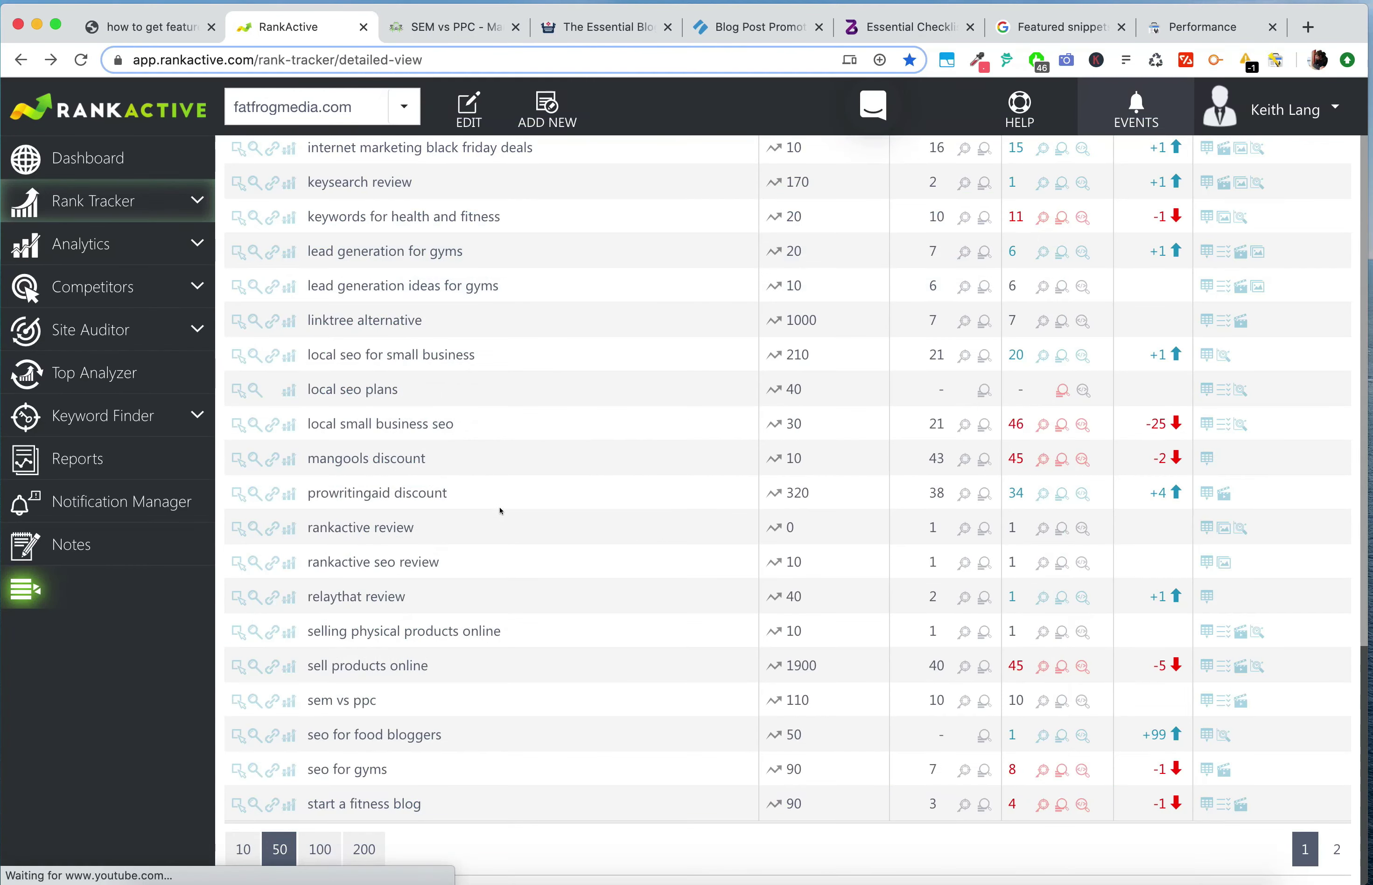
scroll(634, 536, up, 3)
scroll(1283, 458, up, 10)
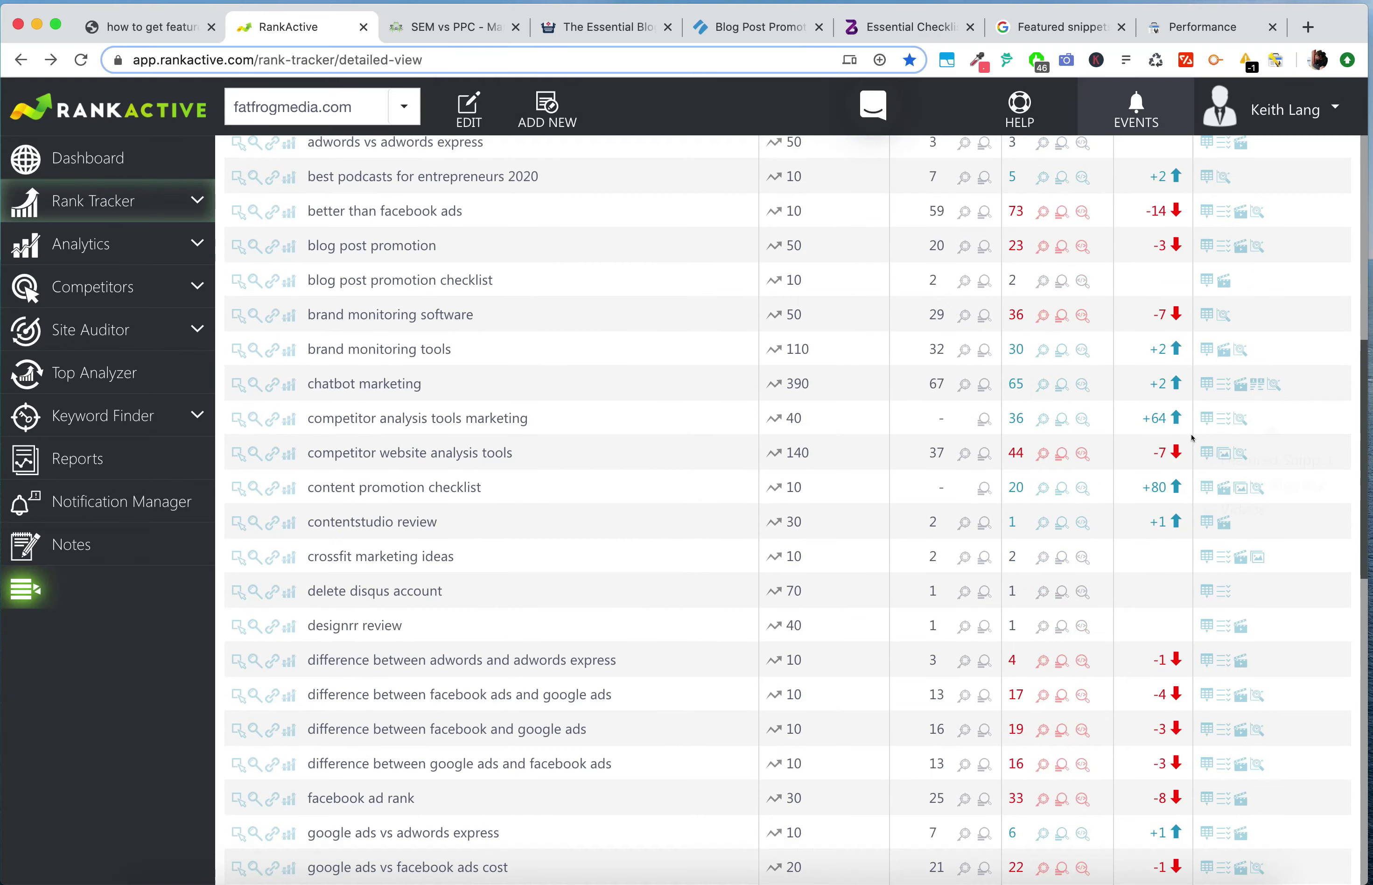
Step: Review the featured-snippet keyword table and its SERP Elements, down to 'sell products online' at 45
scroll(1222, 411, down, 2)
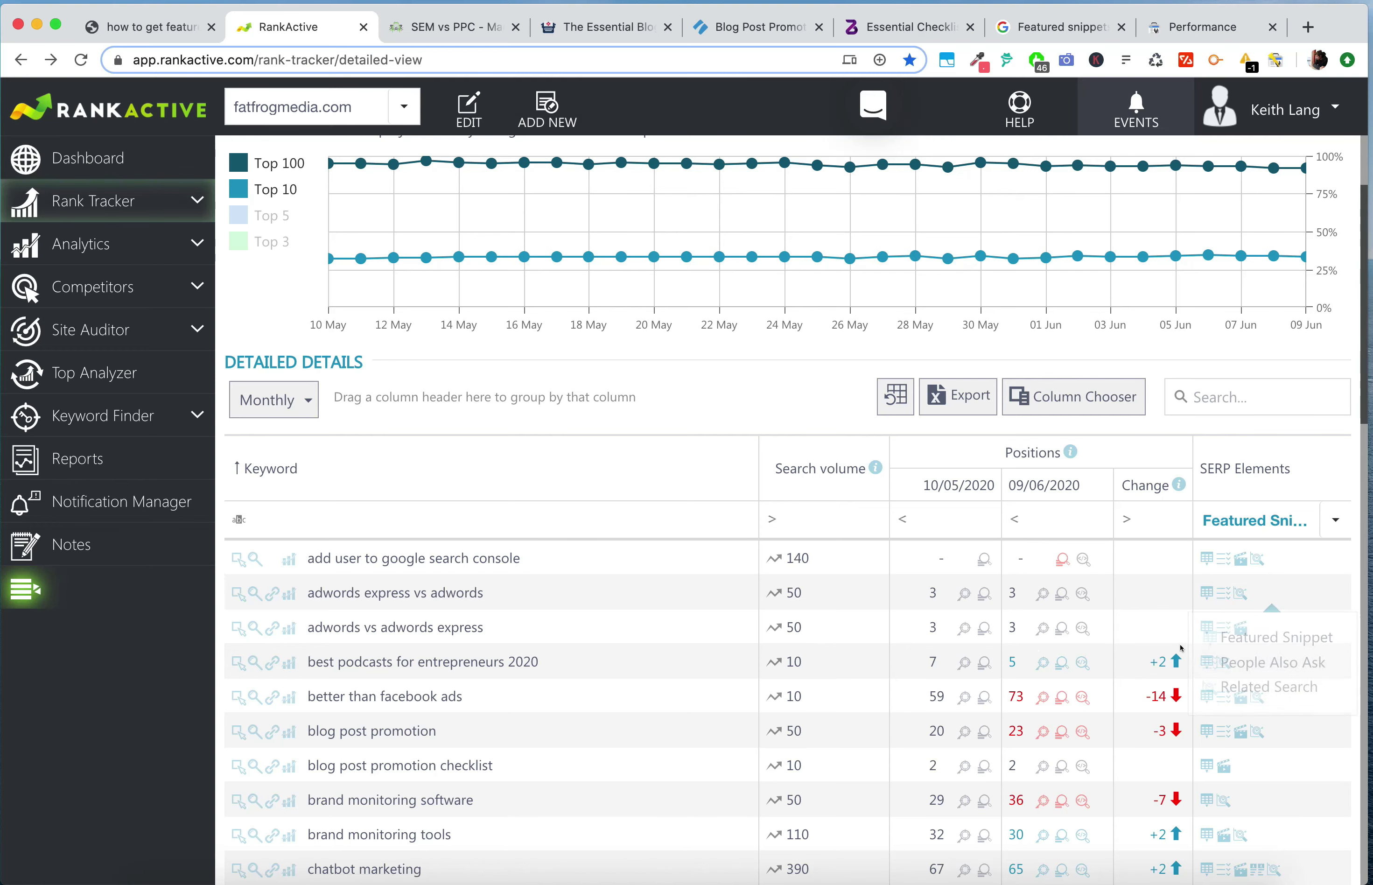
scroll(1258, 663, down, 5)
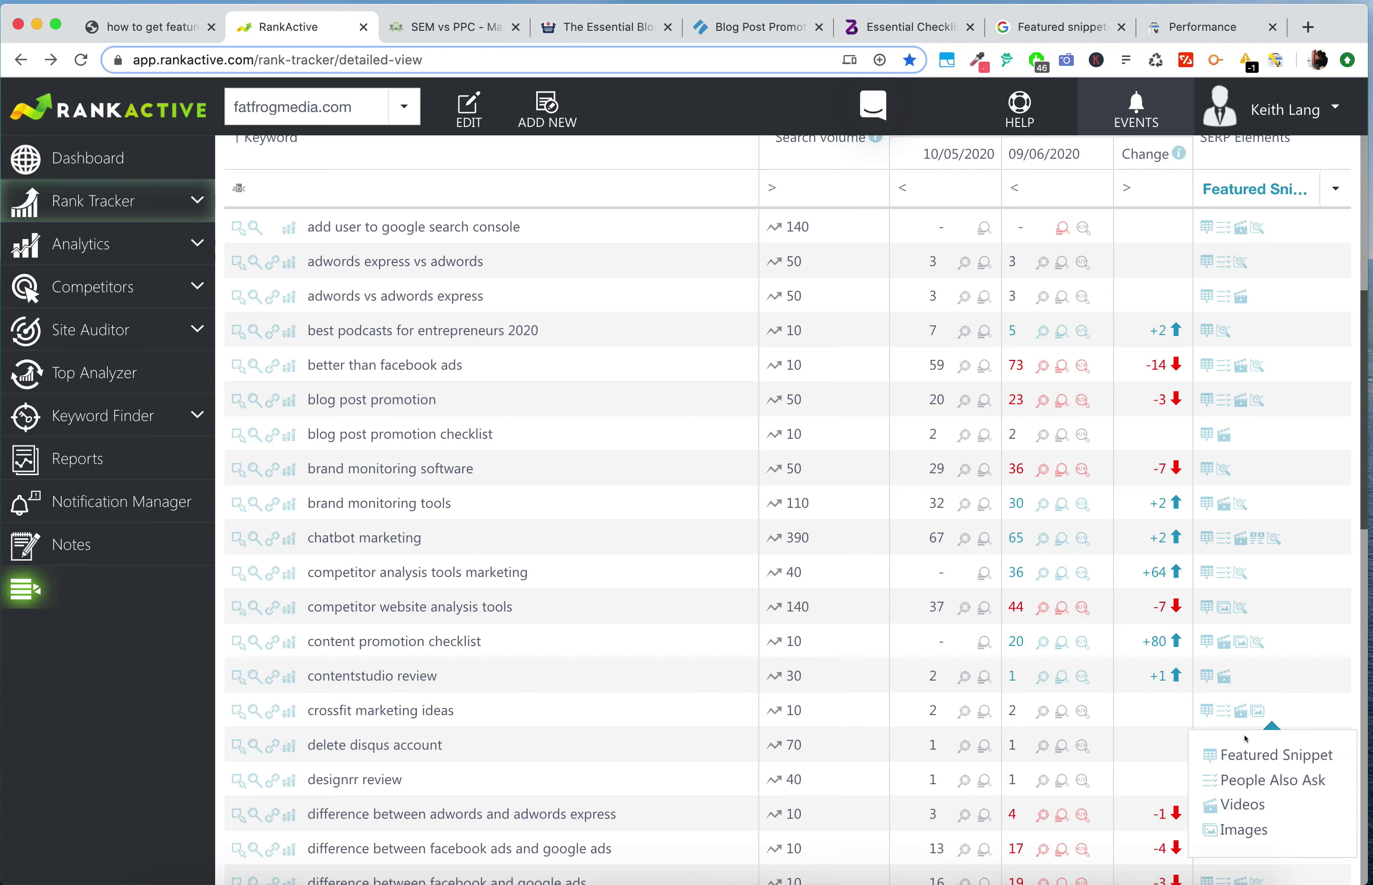
scroll(1246, 761, down, 15)
scroll(1262, 774, down, 2)
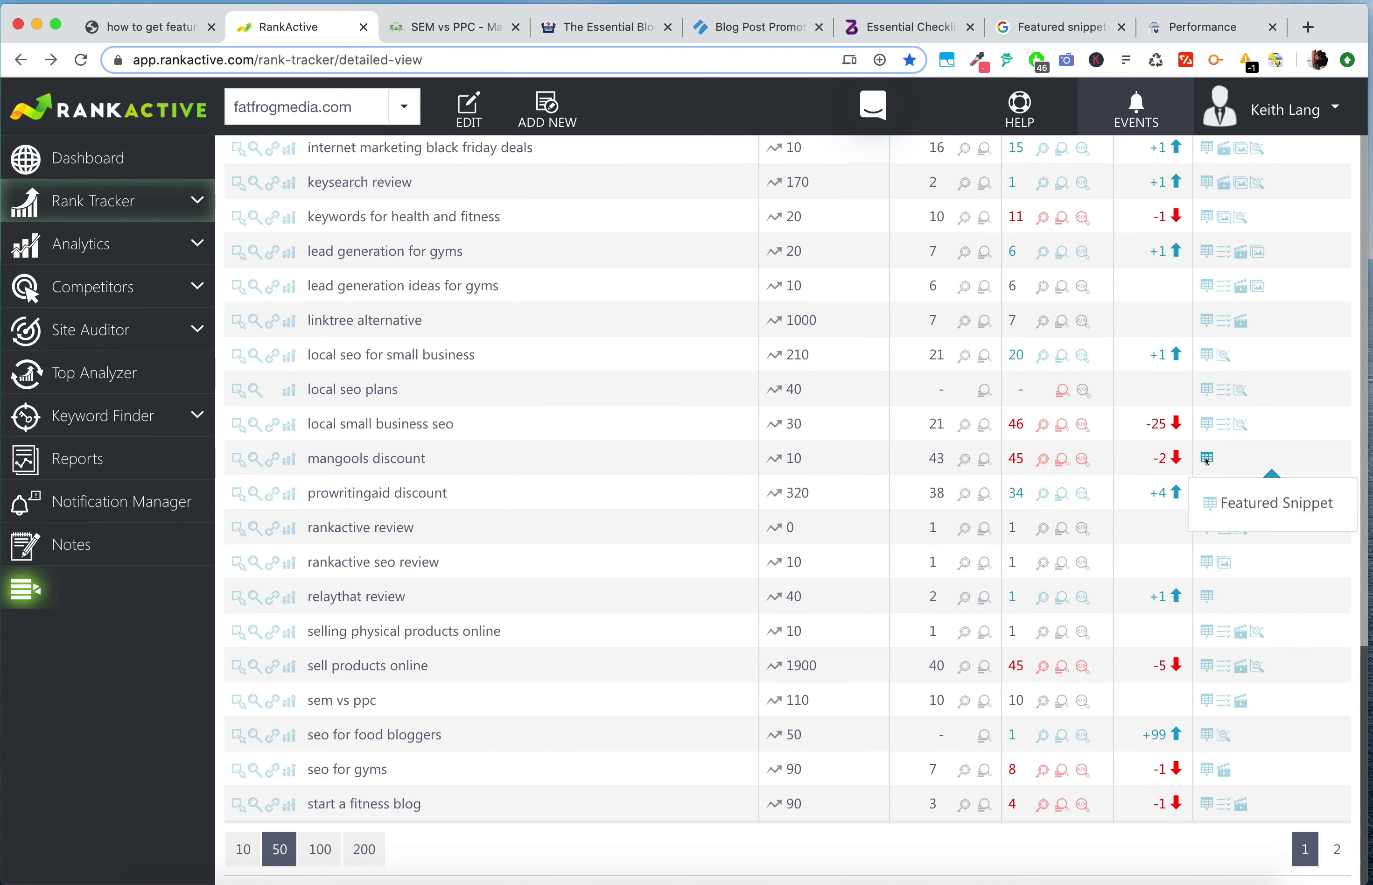
mouse_move(1268, 814)
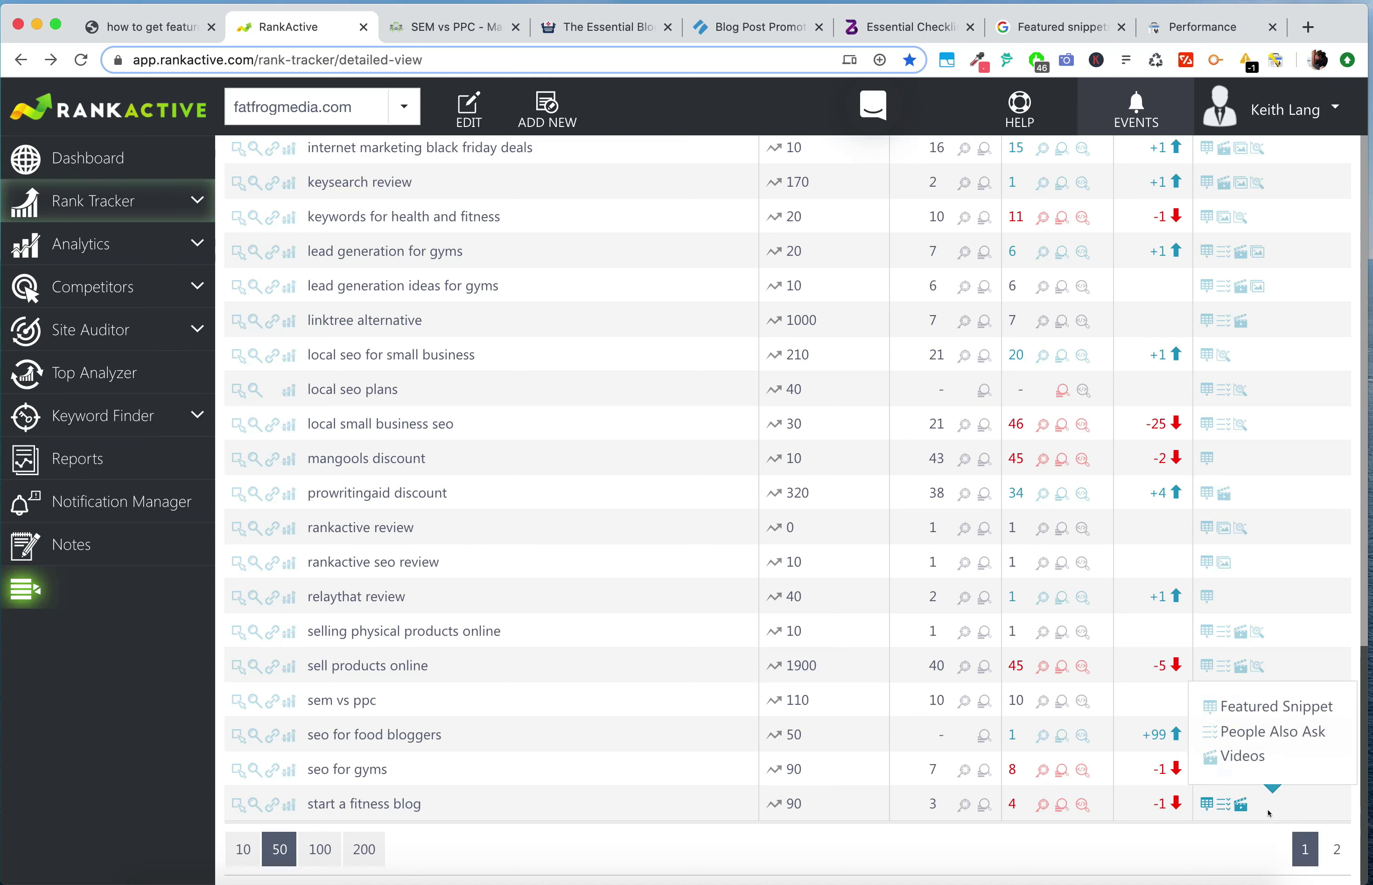
Step: Show Search Console's Performance queries for fatfrogmedia.com, topped by 'blog promotion checklist' with 12 clicks
click(1200, 30)
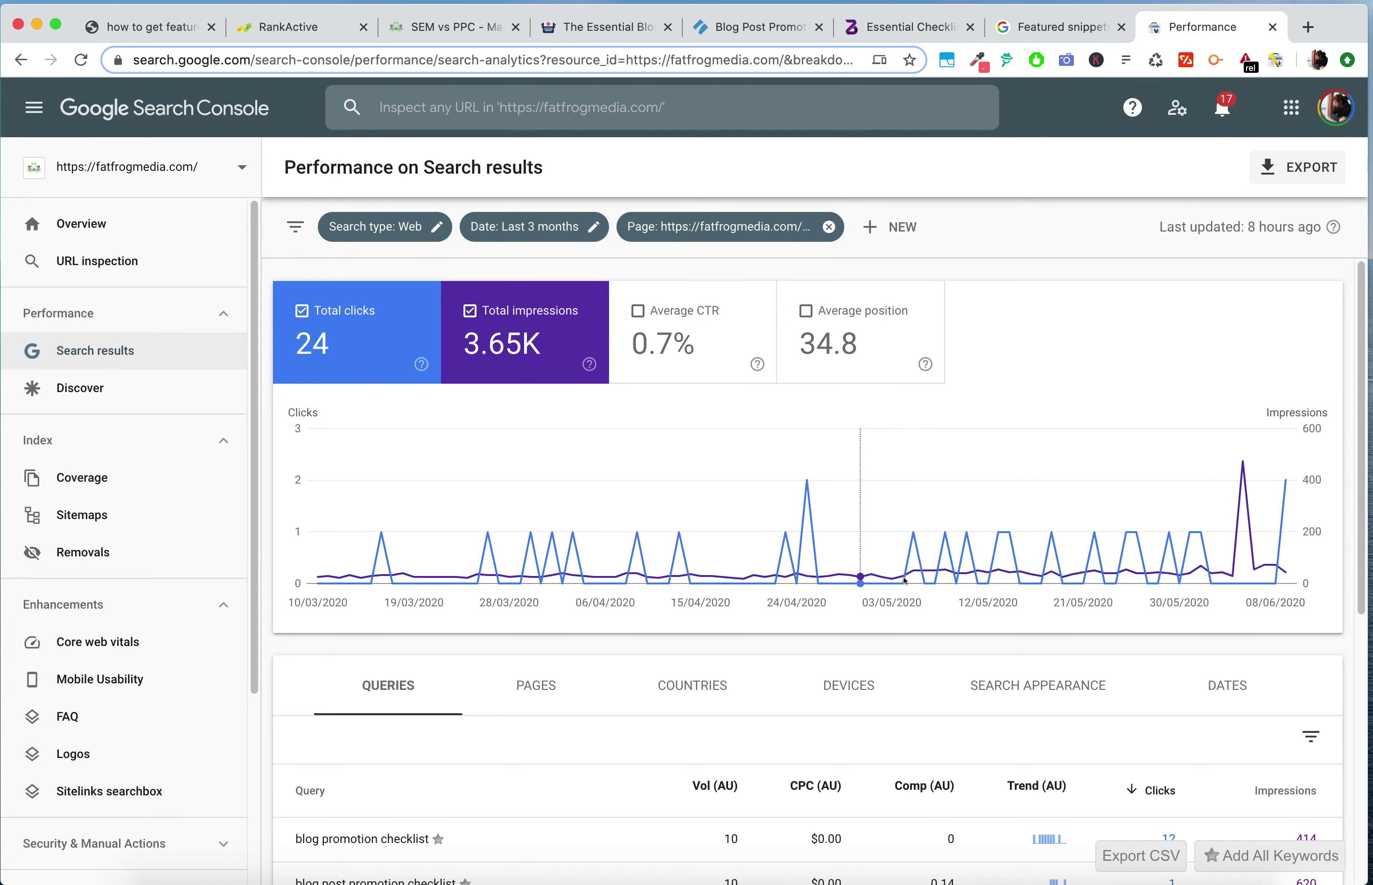
scroll(812, 548, down, 3)
scroll(811, 548, down, 2)
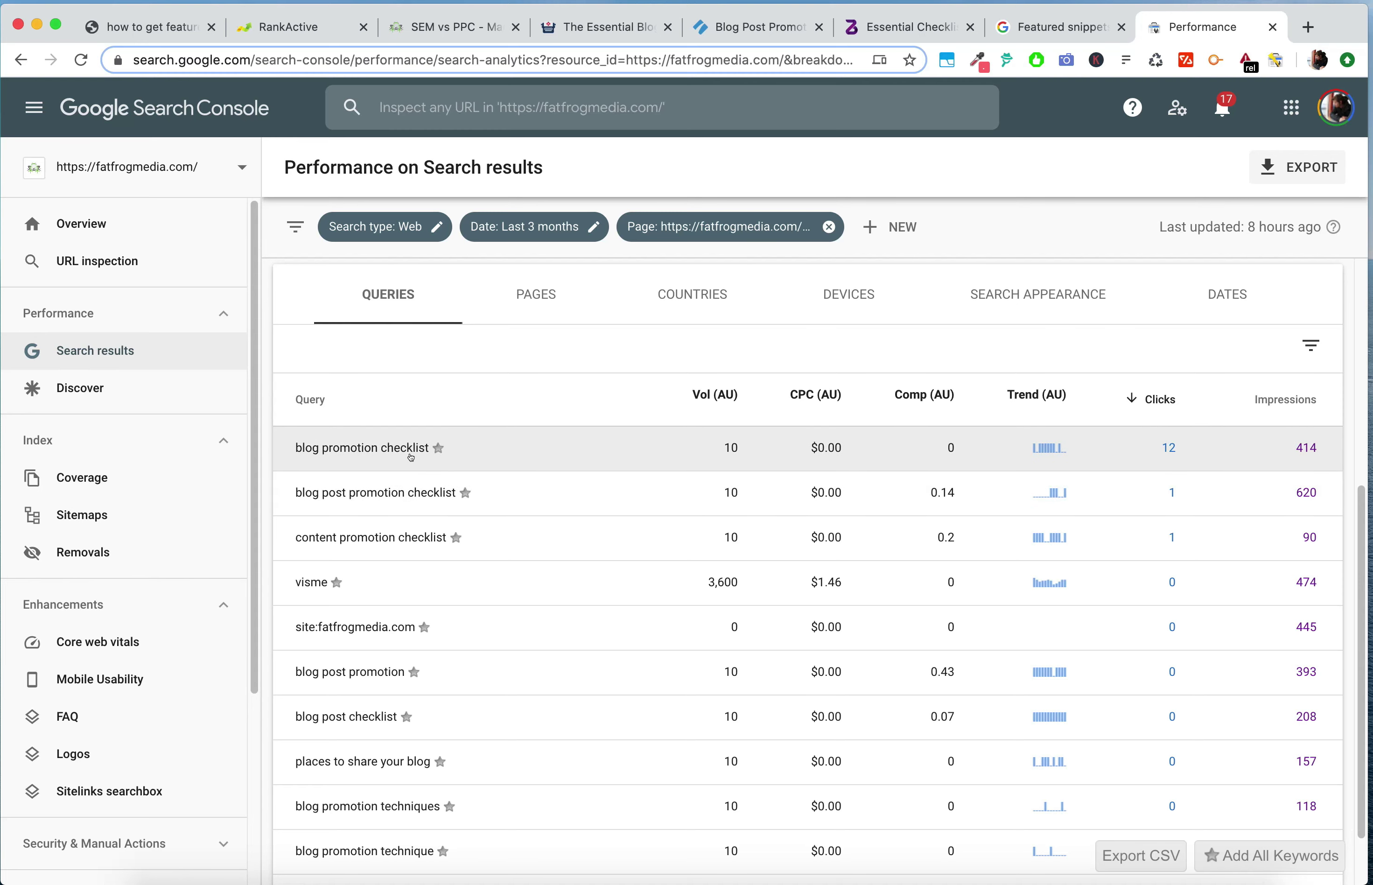
scroll(520, 675, down, 1)
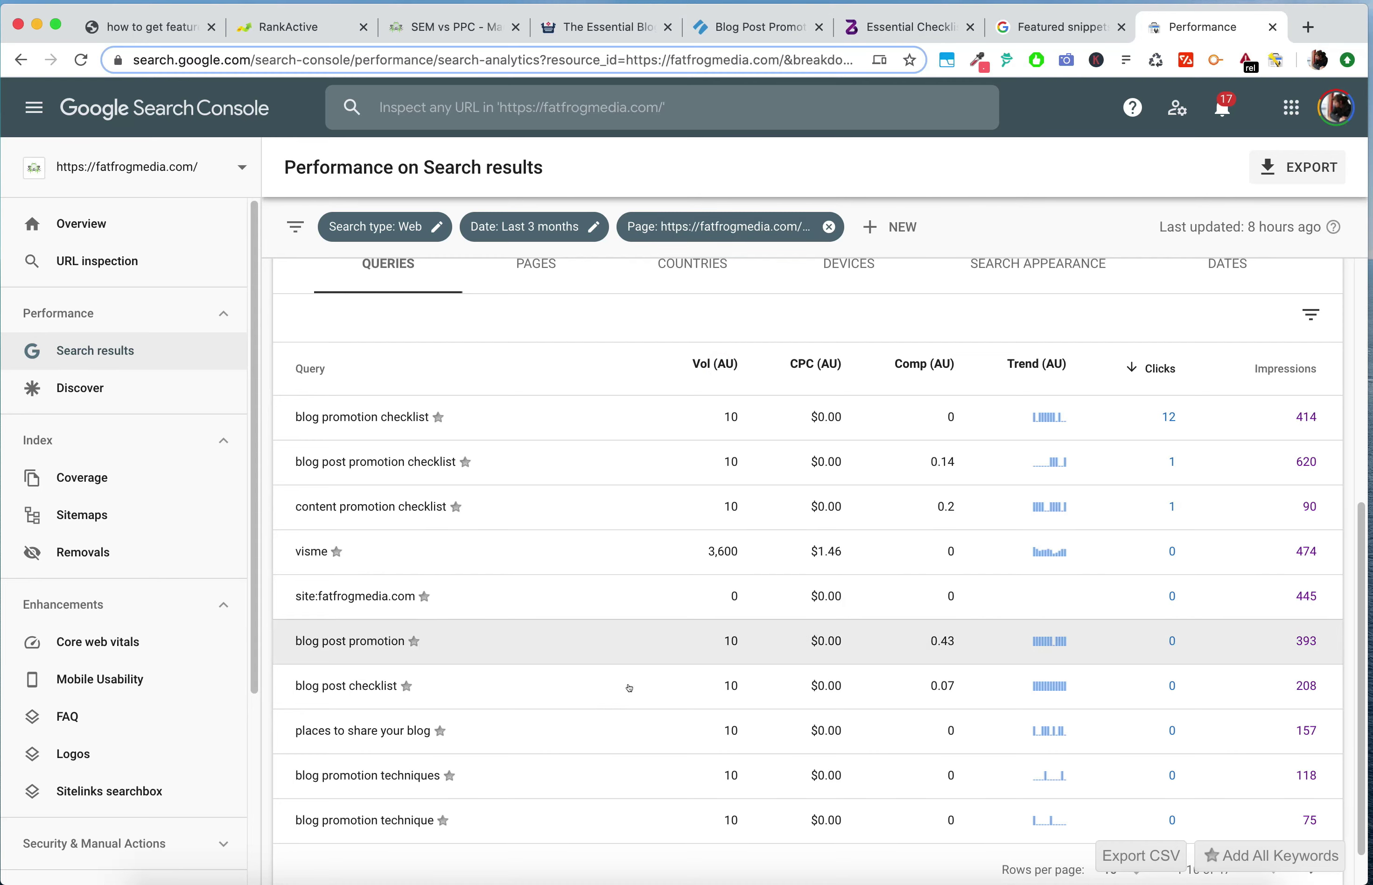
scroll(693, 704, down, 1)
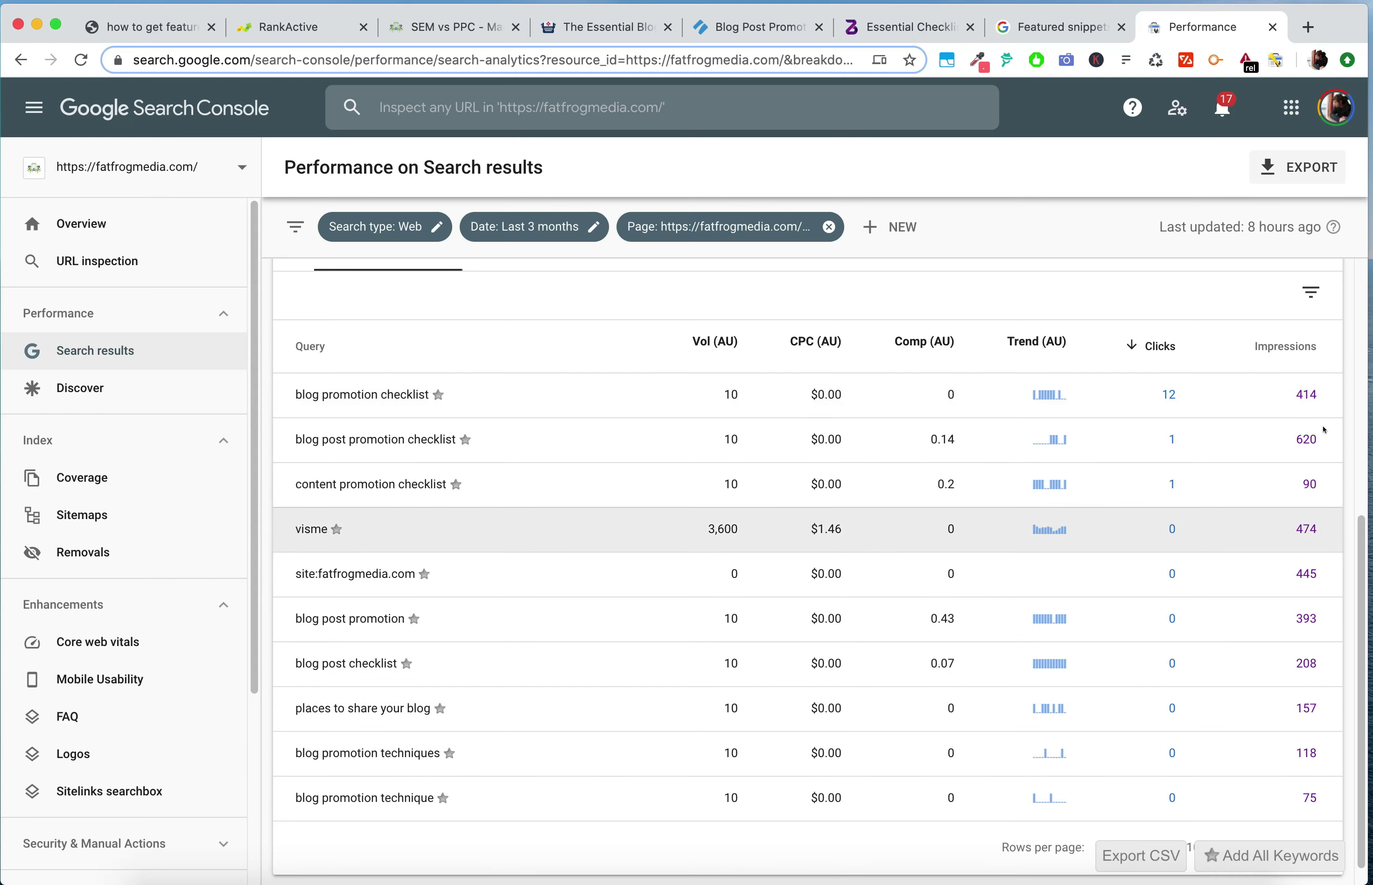
Step: Go back to RankActive's fatfrogmedia.com keyword rankings table
click(335, 22)
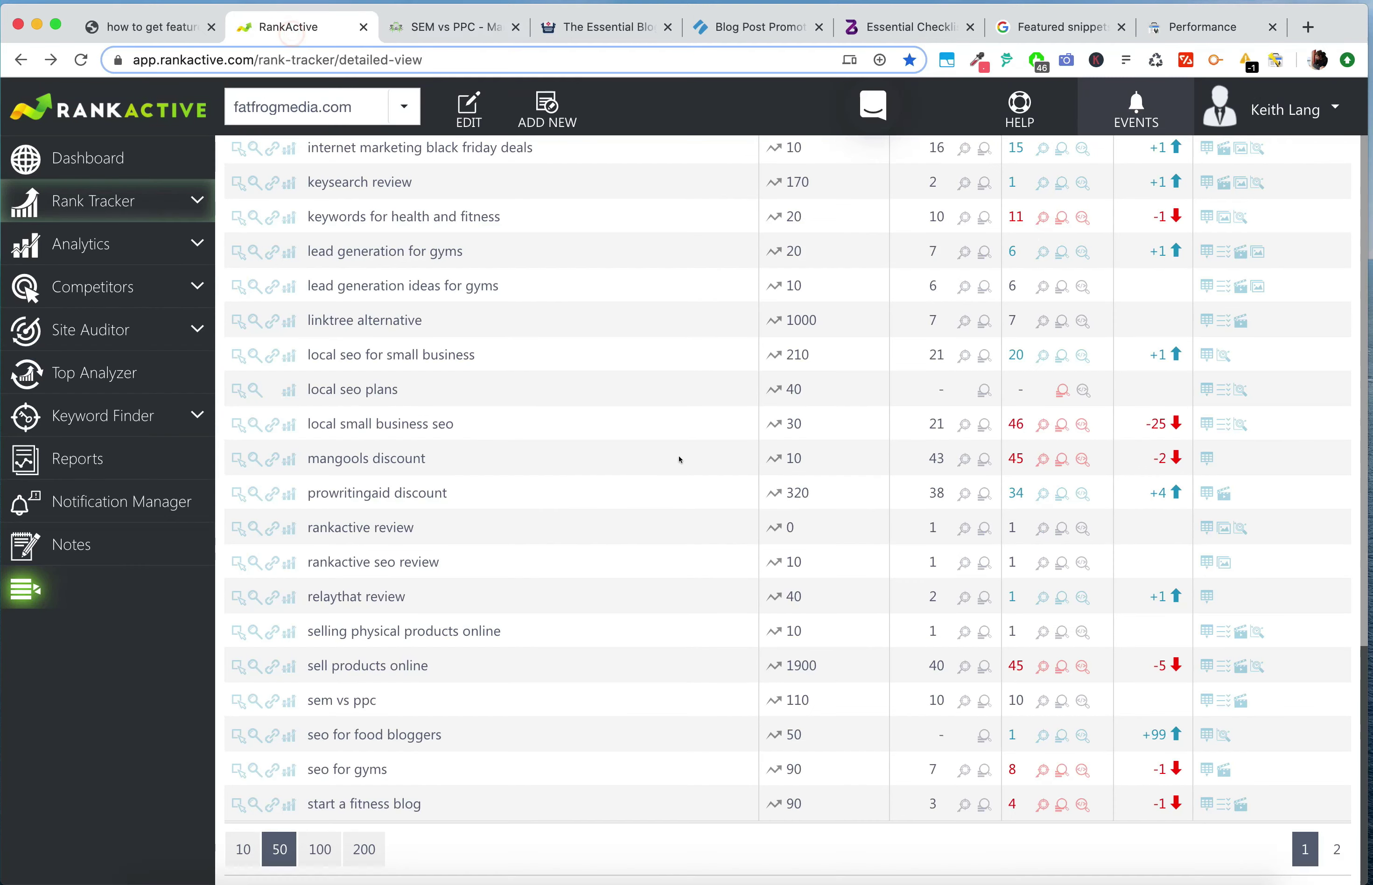